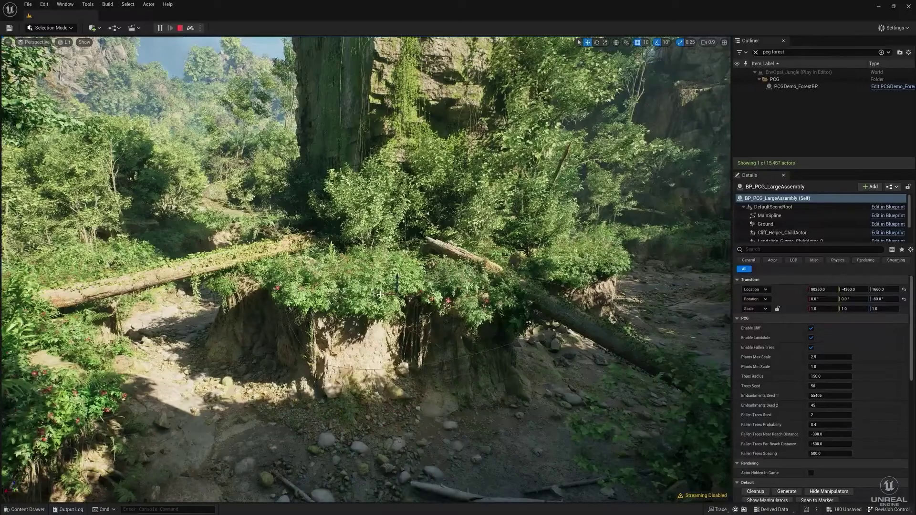
pyautogui.moveTo(380, 294); pyautogui.dragTo(522, 283)
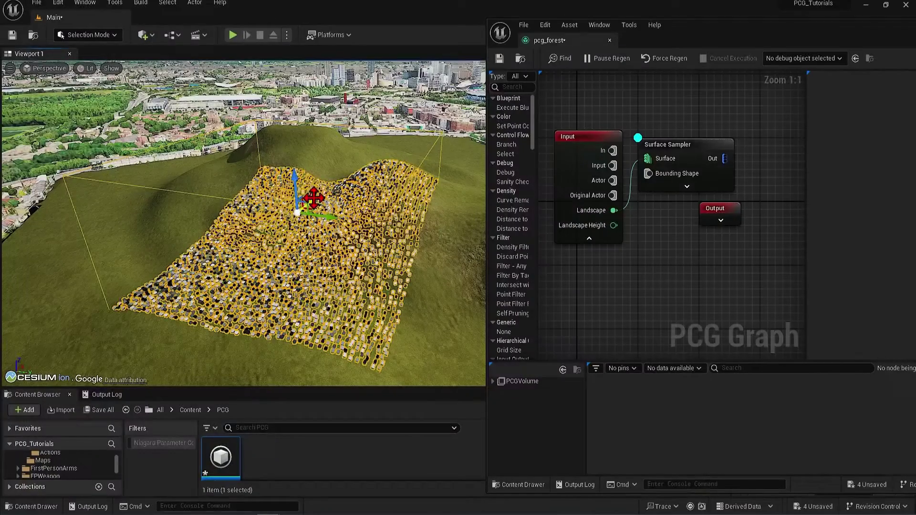
pyautogui.moveTo(313, 198); pyautogui.dragTo(355, 154)
pyautogui.moveTo(329, 212); pyautogui.dragTo(346, 179, button='right')
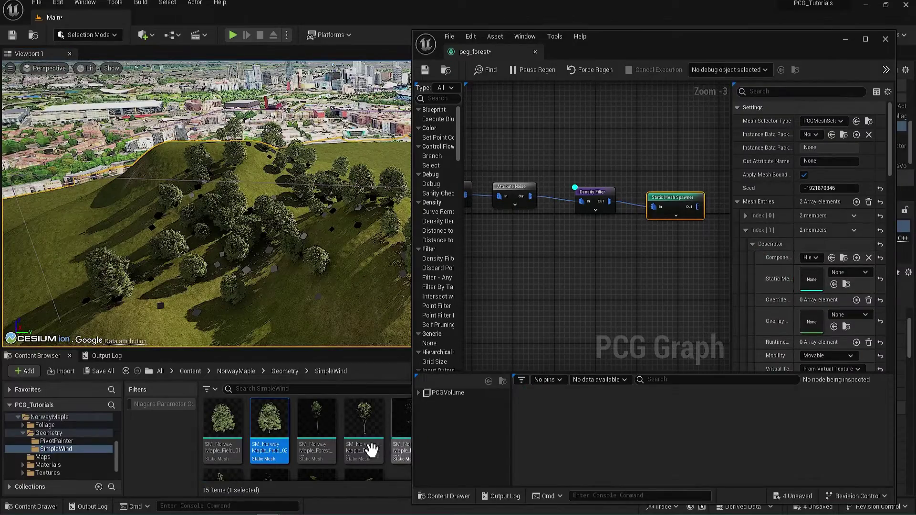
pyautogui.moveTo(365, 436); pyautogui.dragTo(811, 298)
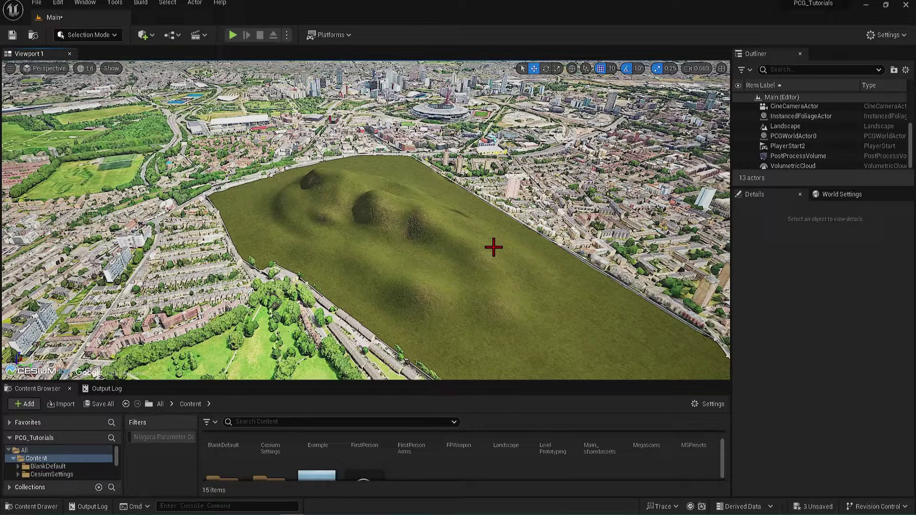
# - Hide the existing landscape and create a new one with 63×63-quad sections and 8 × 8 components
pyautogui.click(378, 222)
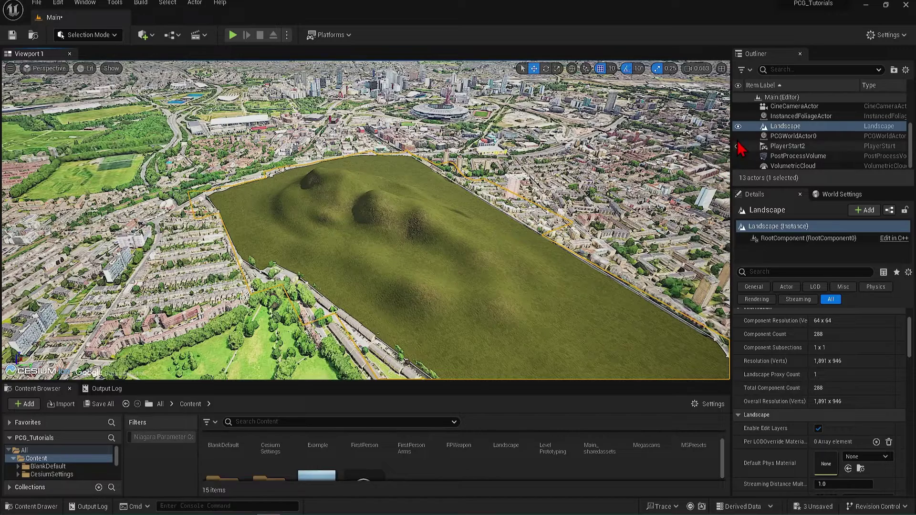
pyautogui.click(738, 126)
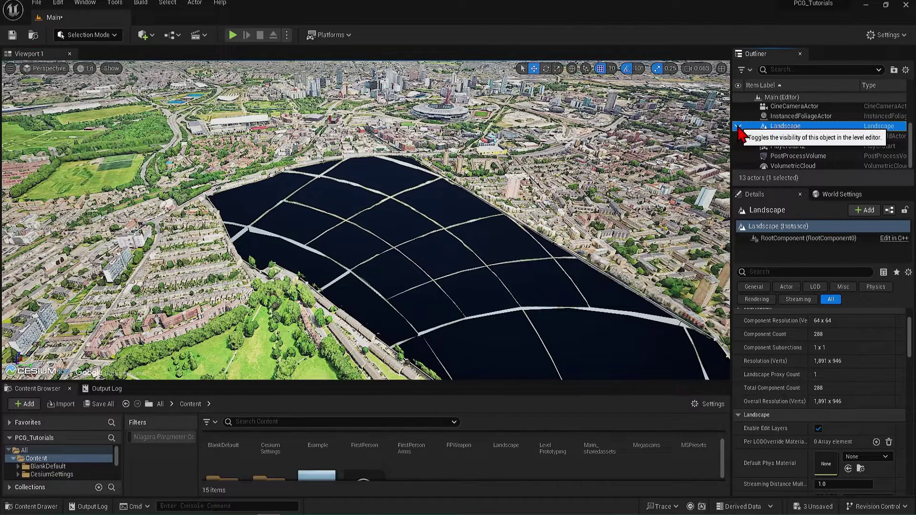
pyautogui.click(80, 38)
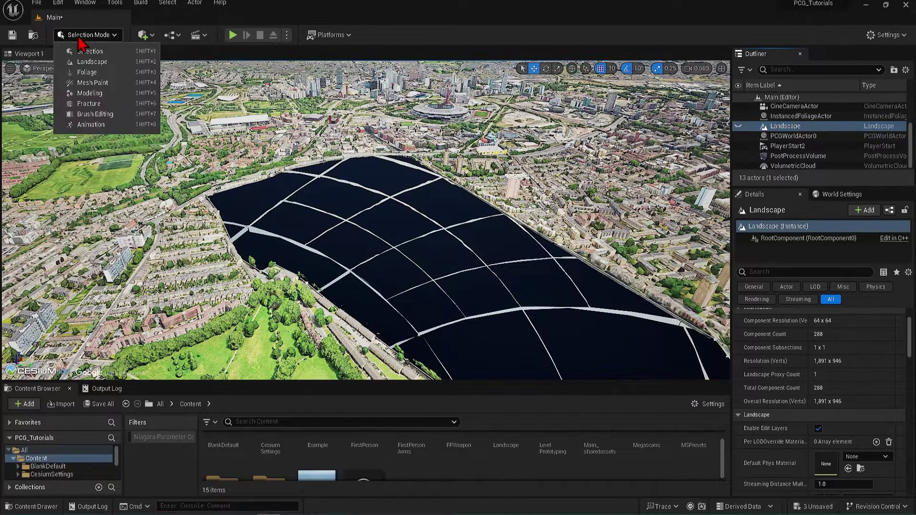
pyautogui.click(83, 71)
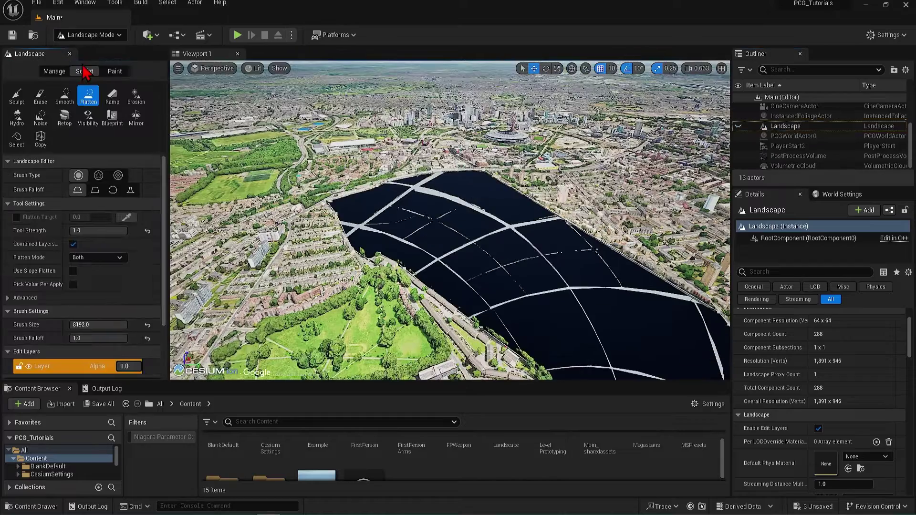
pyautogui.click(56, 71)
pyautogui.click(16, 96)
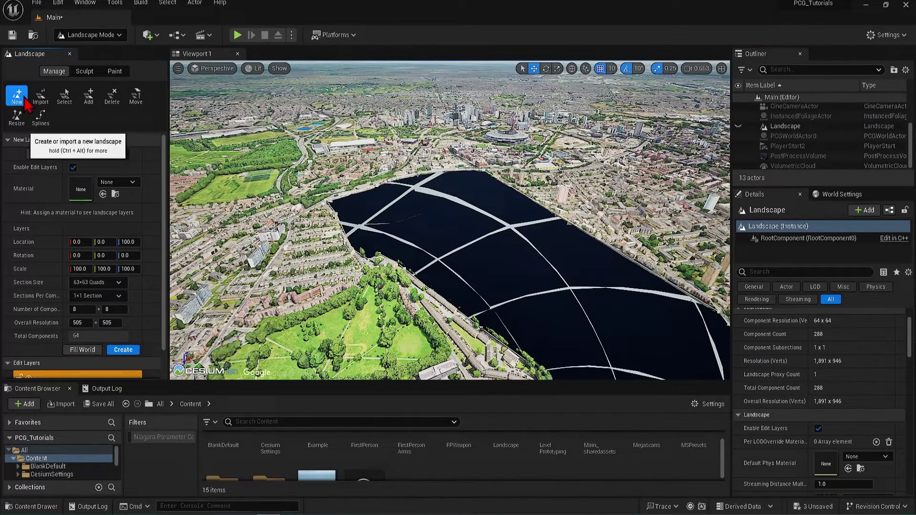
pyautogui.moveTo(164, 207); pyautogui.dragTo(155, 283)
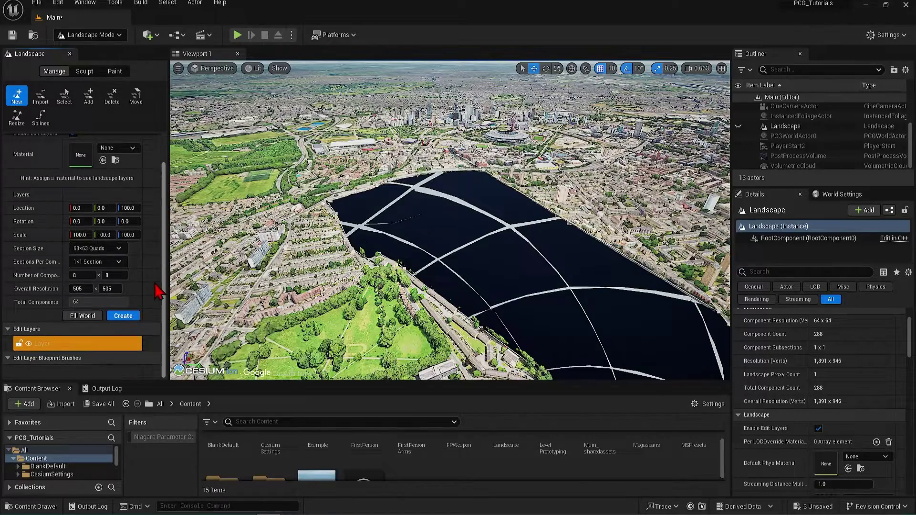
pyautogui.click(134, 316)
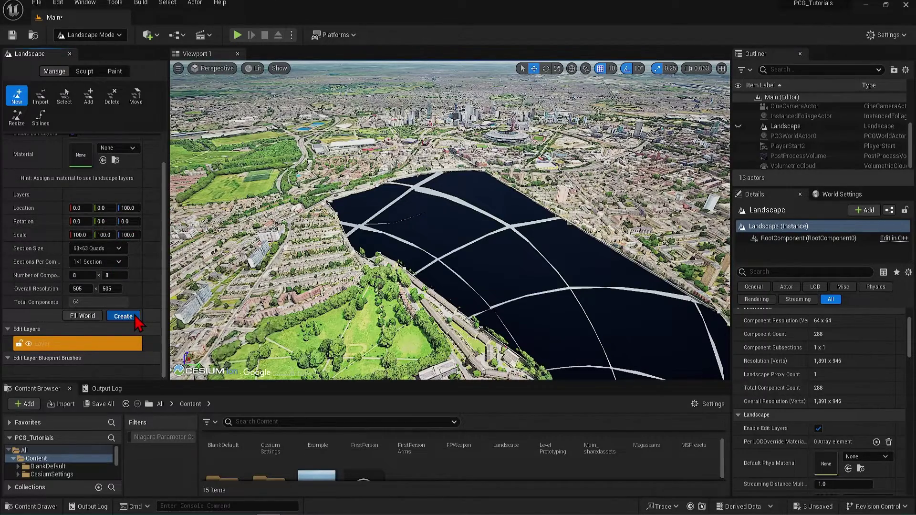
# - Sculpt a few hills on the new flat landscape and partly level them with the Flatten tool
pyautogui.moveTo(404, 255); pyautogui.dragTo(456, 283, button='right')
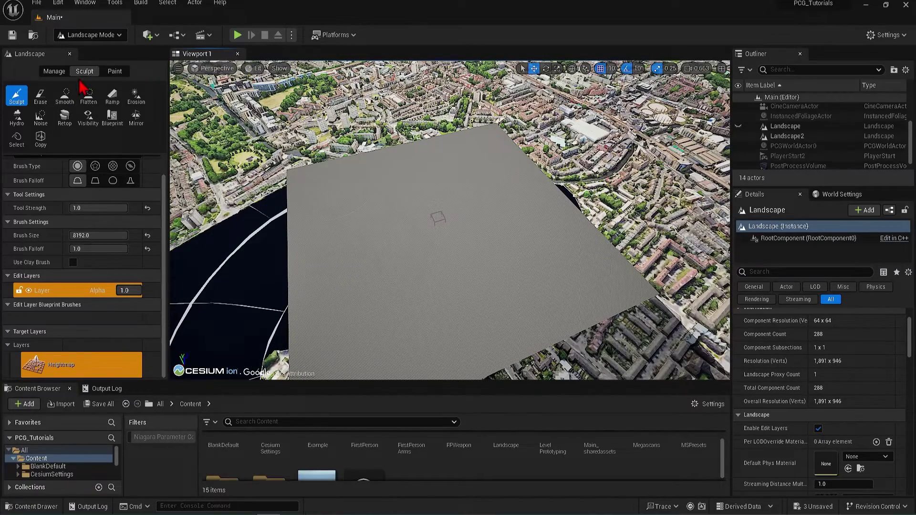
pyautogui.moveTo(377, 208)
pyautogui.mouseDown()
pyautogui.moveTo(462, 231)
pyautogui.moveTo(477, 262)
pyautogui.moveTo(458, 257)
pyautogui.moveTo(436, 274)
pyautogui.moveTo(374, 225)
pyautogui.moveTo(428, 203)
pyautogui.mouseUp()
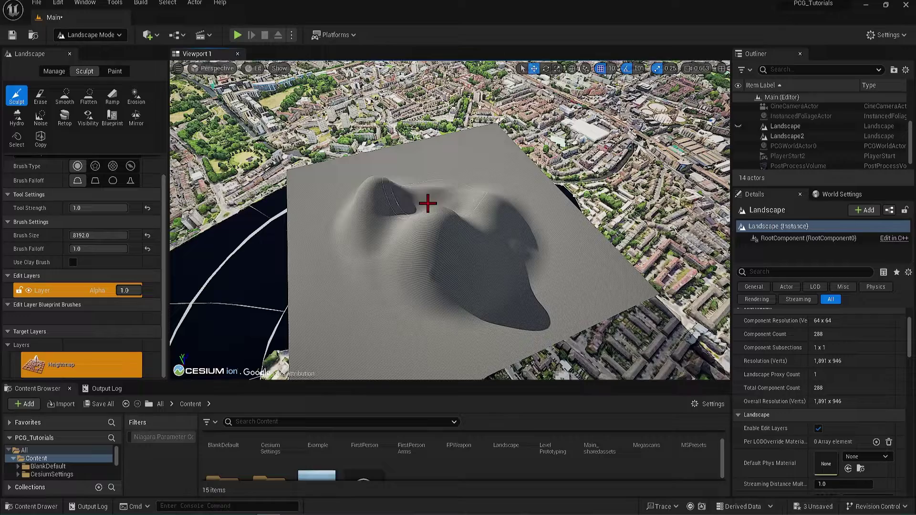
pyautogui.click(89, 96)
pyautogui.moveTo(327, 180)
pyautogui.mouseDown()
pyautogui.moveTo(396, 205)
pyautogui.moveTo(429, 259)
pyautogui.moveTo(428, 221)
pyautogui.moveTo(354, 223)
pyautogui.moveTo(499, 243)
pyautogui.mouseUp()
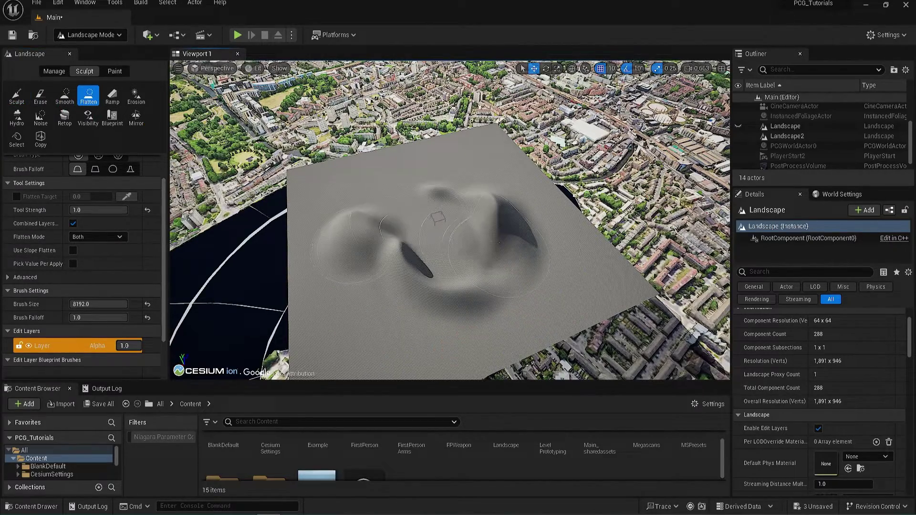
pyautogui.moveTo(499, 243)
pyautogui.mouseDown(button='right')
pyautogui.moveTo(385, 215)
pyautogui.moveTo(500, 243)
pyautogui.mouseUp(button='right')
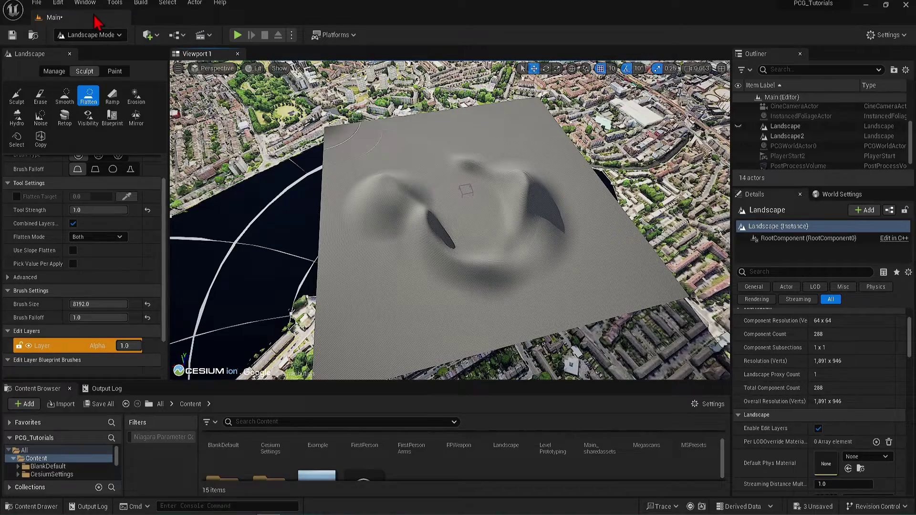
# - Delete the newly sculpted landscape in Selection mode and make the original grassy landscape visible again
pyautogui.click(62, 35)
pyautogui.click(88, 55)
pyautogui.click(448, 154)
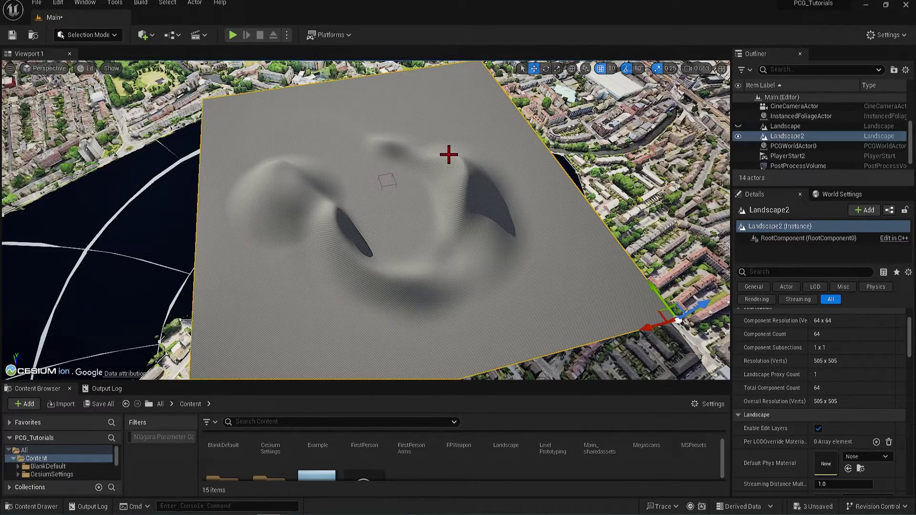
pyautogui.press('Delete')
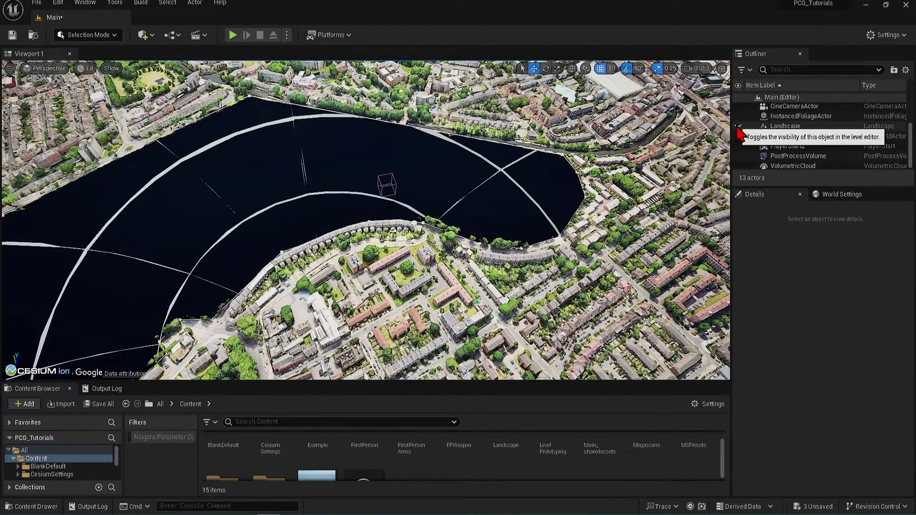
pyautogui.click(738, 126)
pyautogui.moveTo(542, 203); pyautogui.dragTo(524, 225, button='right')
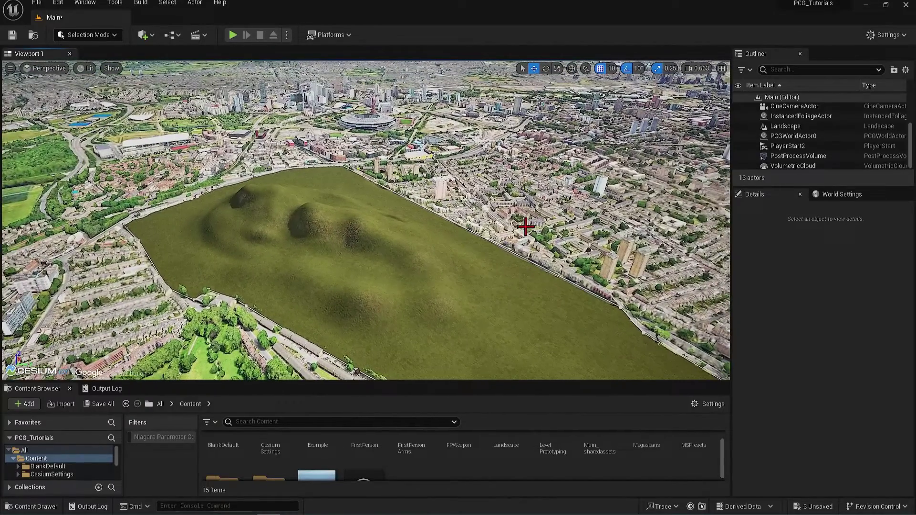
# - Search the plugins for "pcg" and make sure the Procedural Content Generation Framework (PCG) plugin is enabled
pyautogui.click(353, 268)
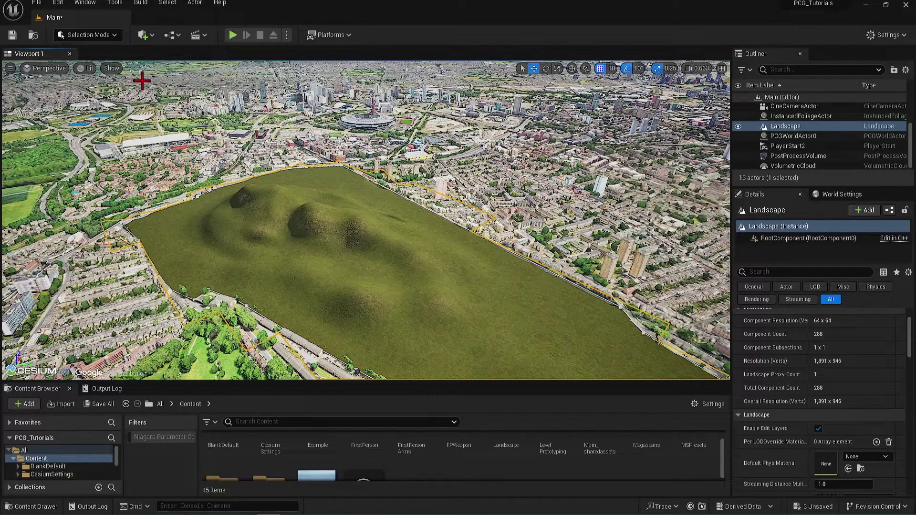
pyautogui.click(58, 2)
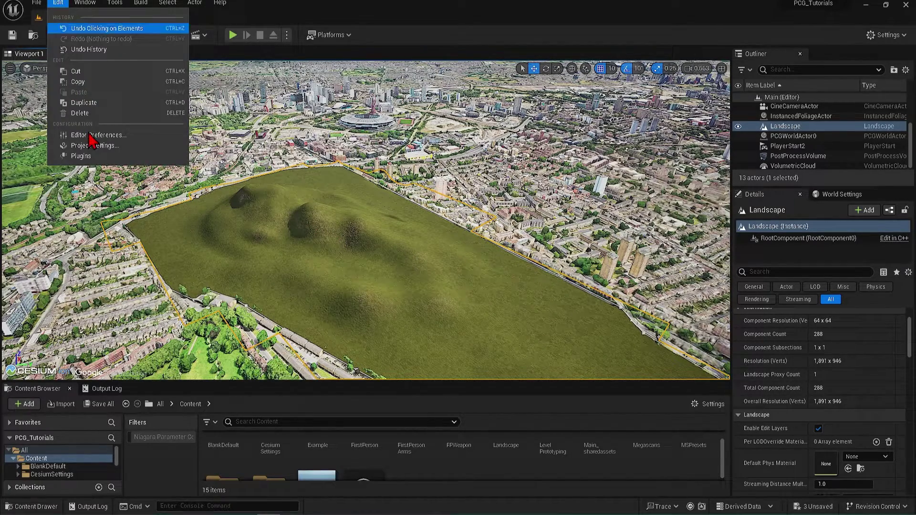
pyautogui.click(81, 156)
pyautogui.write('p')
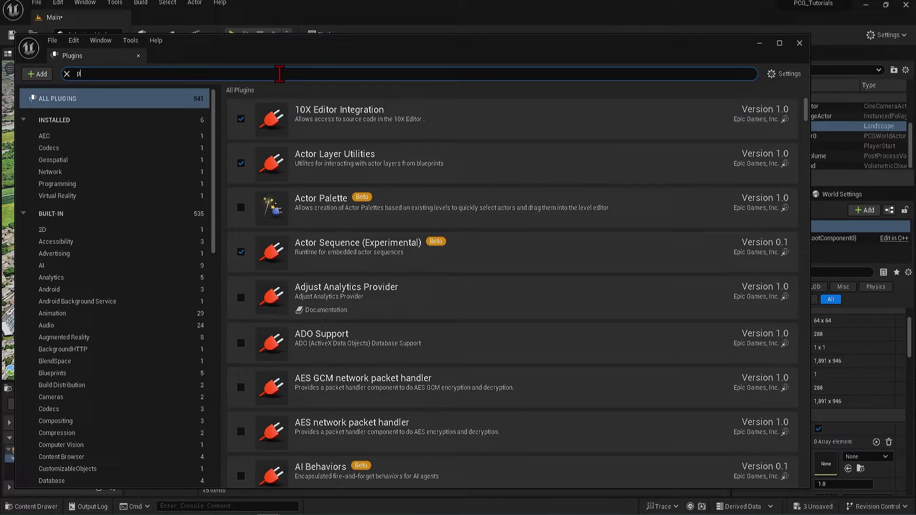
pyautogui.write('cg')
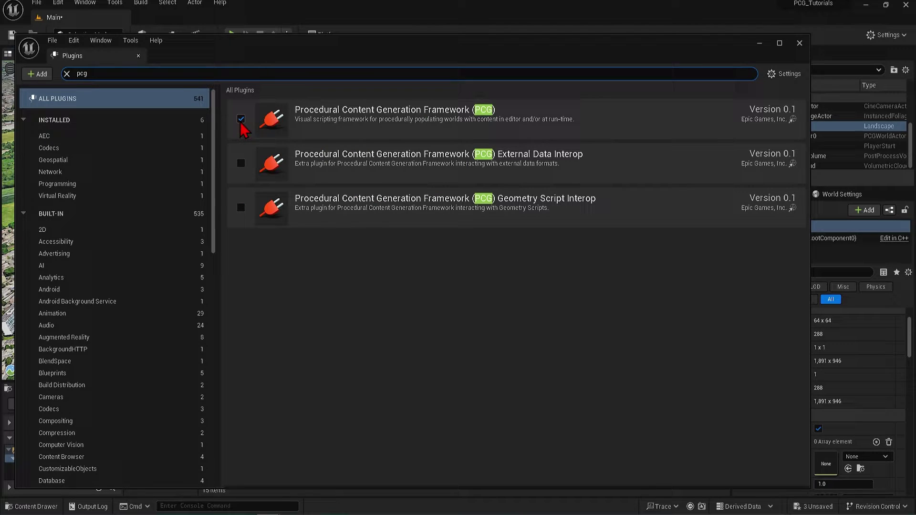
pyautogui.click(241, 120)
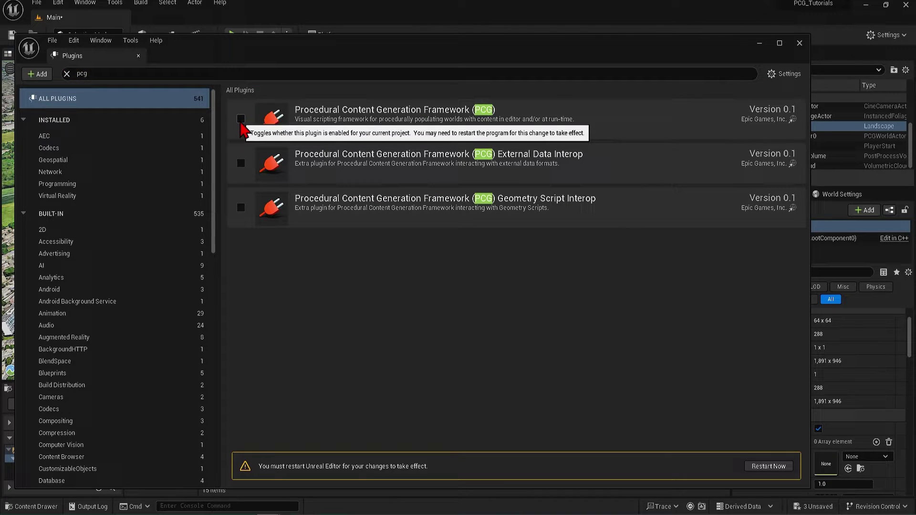
pyautogui.click(240, 122)
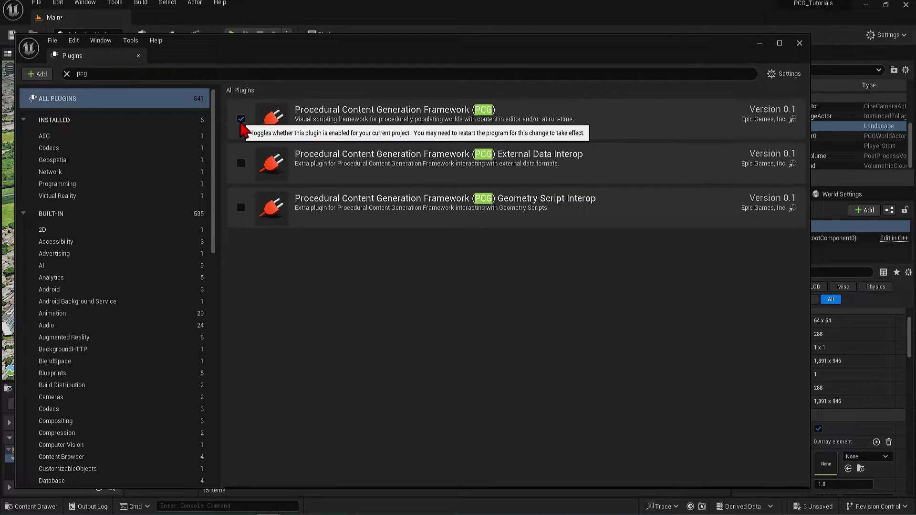
pyautogui.click(800, 43)
# - Find the PCGVolume actor by searching for "pcg" and place it on the landscape's hills
pyautogui.click(149, 37)
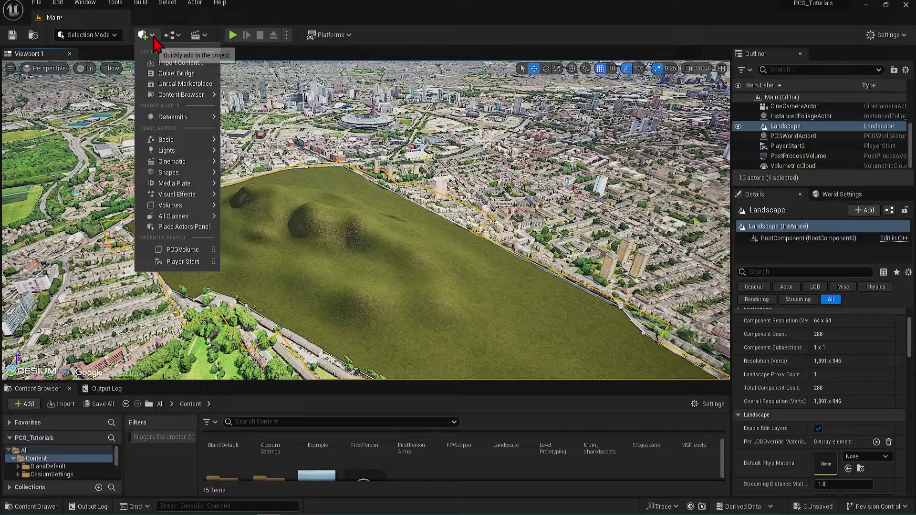
pyautogui.click(190, 230)
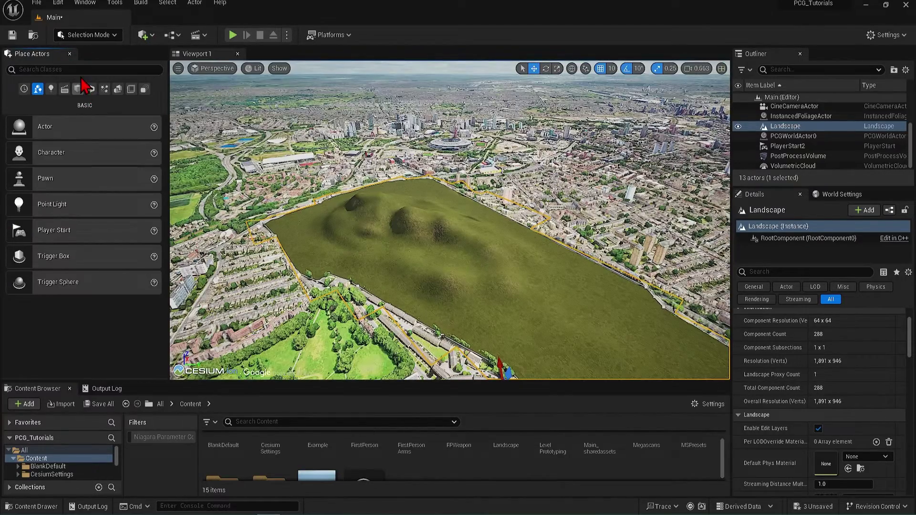
pyautogui.write('pcg')
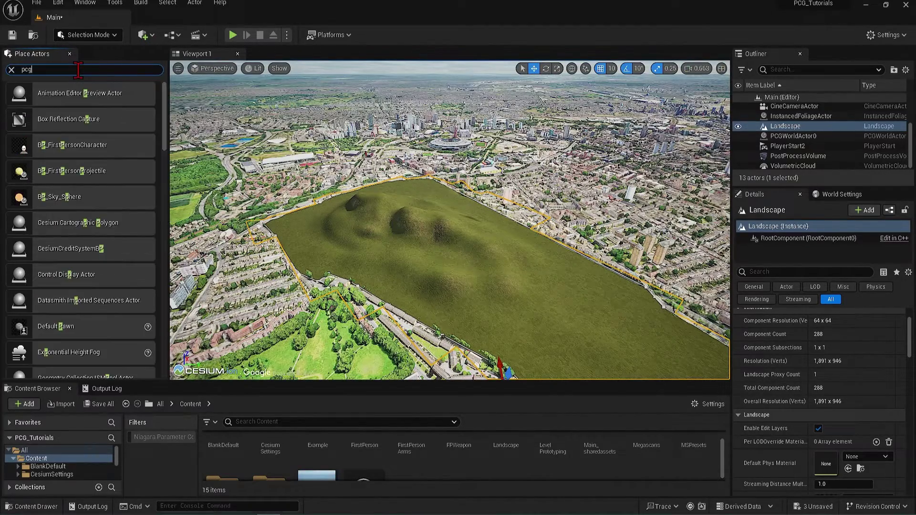
pyautogui.moveTo(266, 159); pyautogui.dragTo(415, 227)
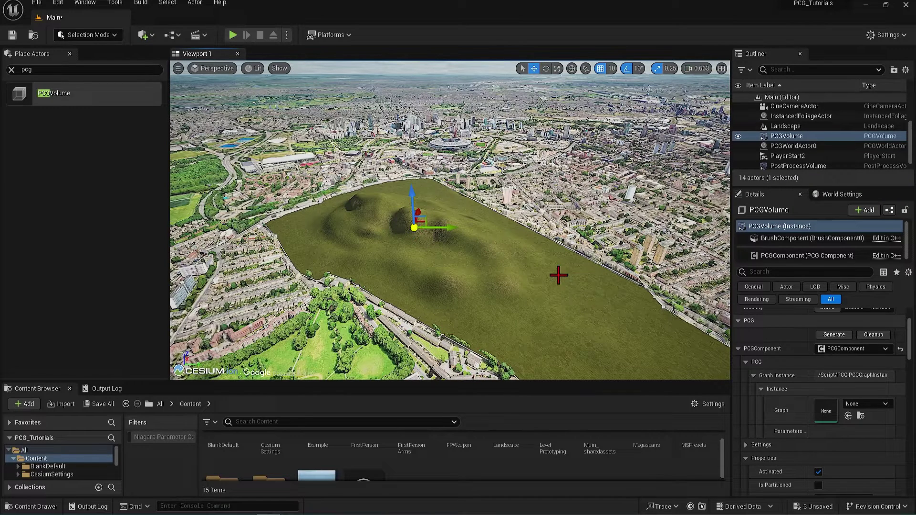
# - Set the PCG volume's scale to X 1000, Y 100 and Z 50
pyautogui.scroll(3, 898, 344)
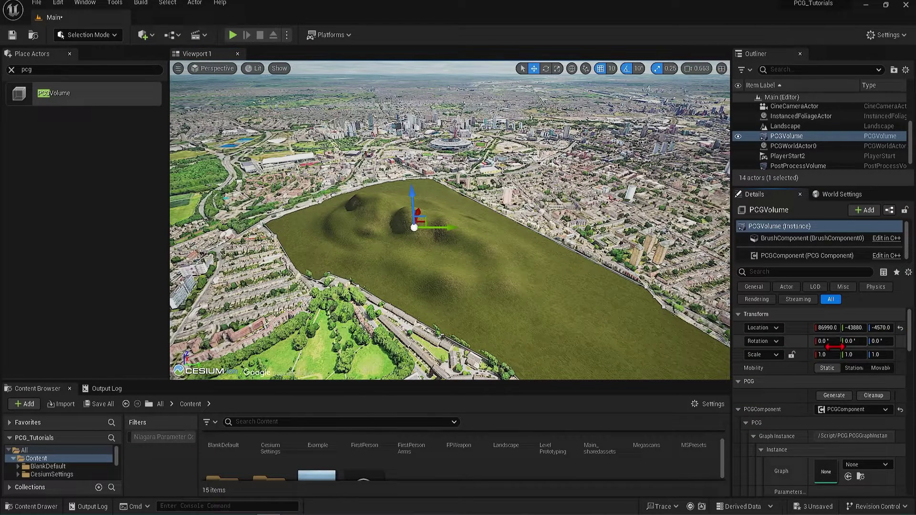
pyautogui.click(833, 351)
pyautogui.write('1000')
pyautogui.press('Tab')
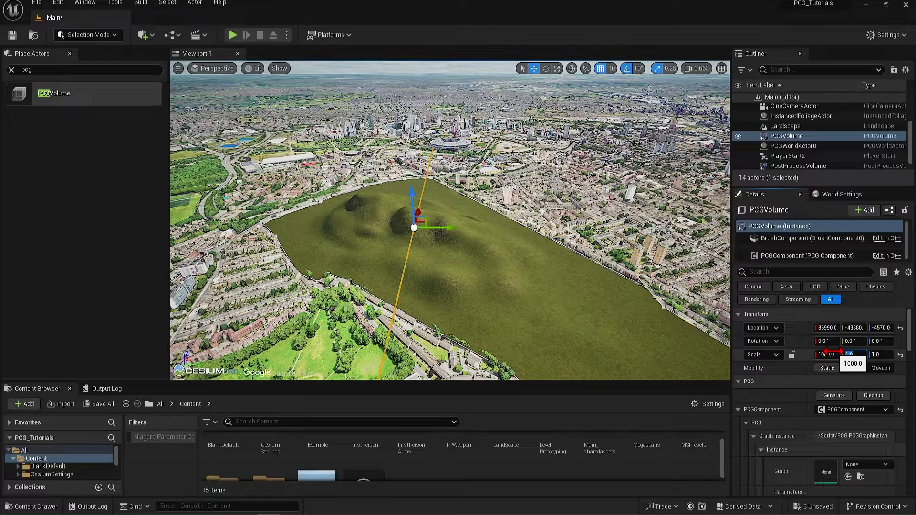
pyautogui.write('100')
pyautogui.press('Tab')
pyautogui.write('50')
pyautogui.press('Tab')
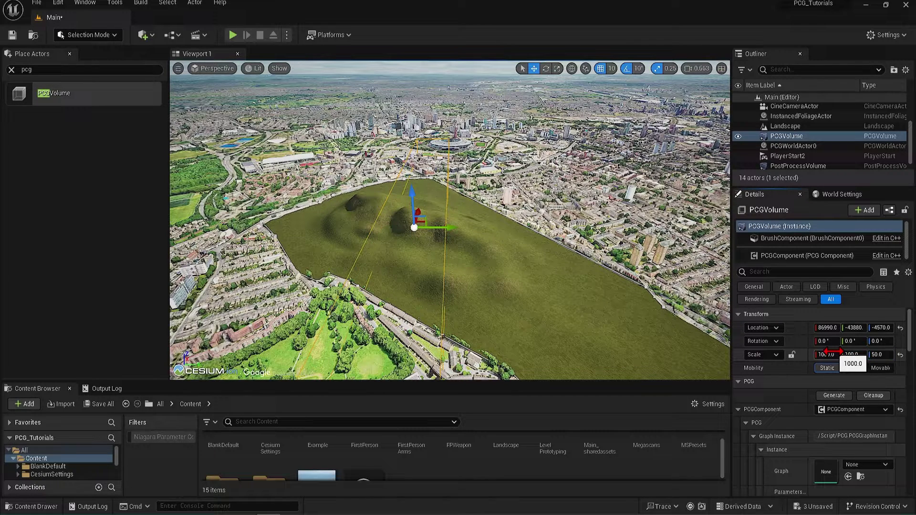
# - Correct the PCG volume's X scale to 100 and close the list of placeable actors
pyautogui.click(830, 354)
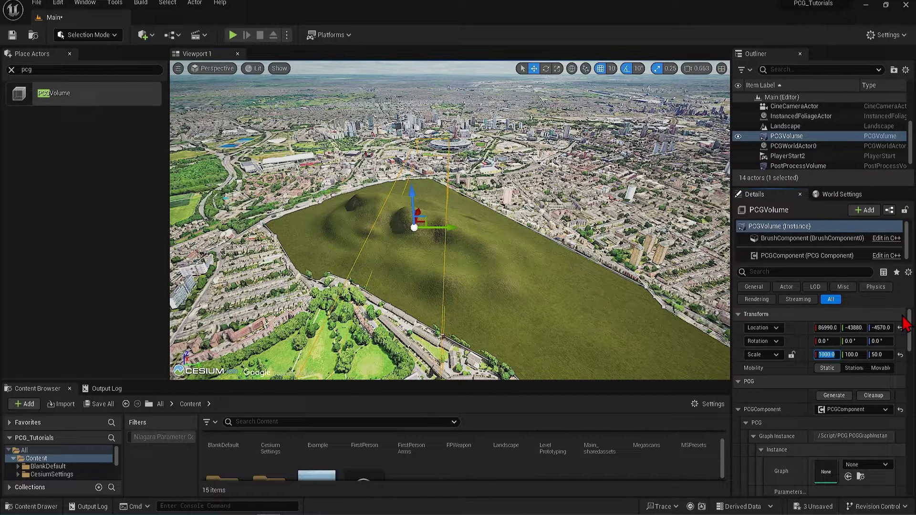
pyautogui.press('Tab')
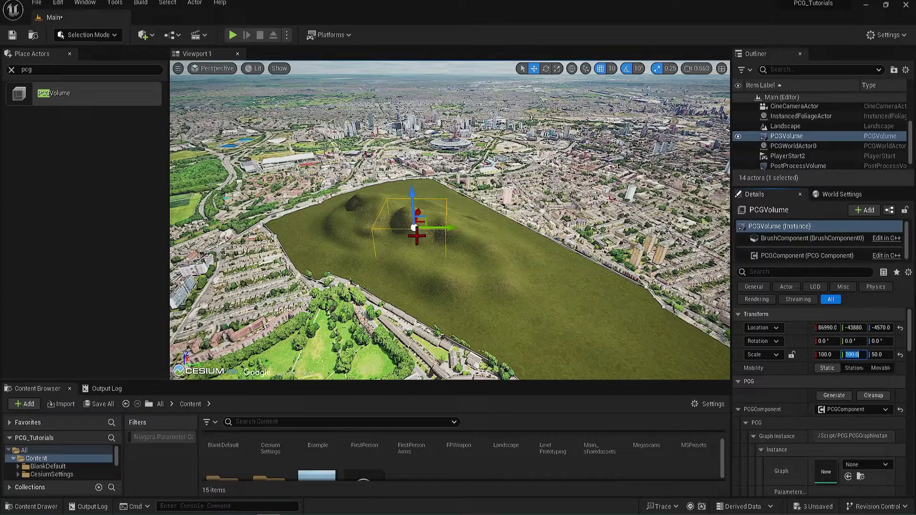
pyautogui.moveTo(454, 230); pyautogui.dragTo(416, 224, button='right')
pyautogui.press('f')
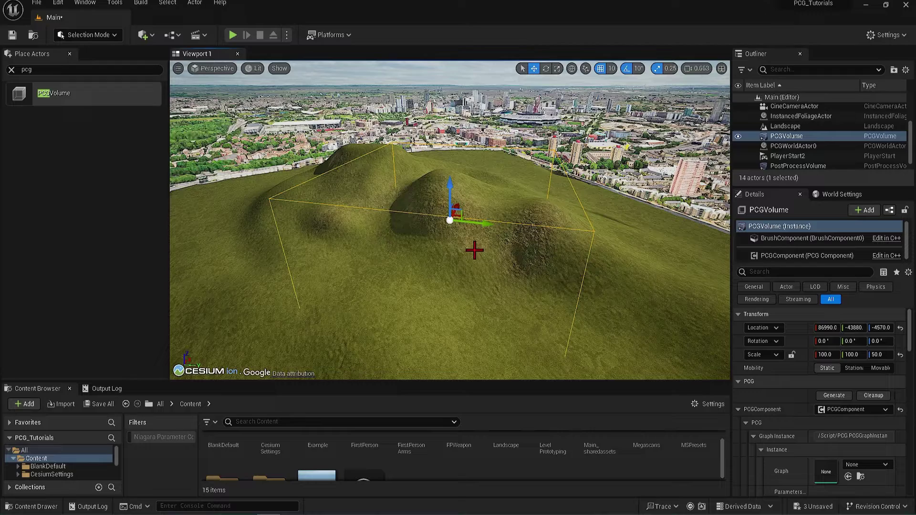
pyautogui.click(70, 53)
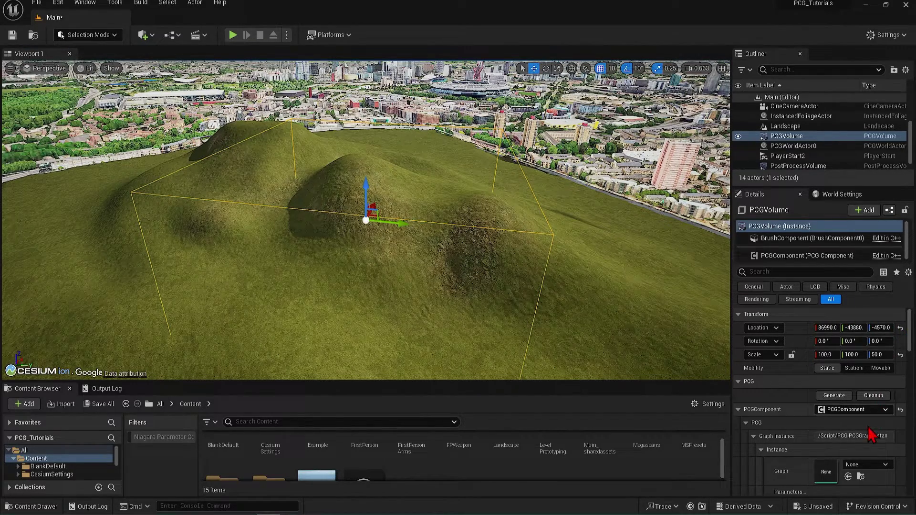
pyautogui.scroll(-3, 912, 355)
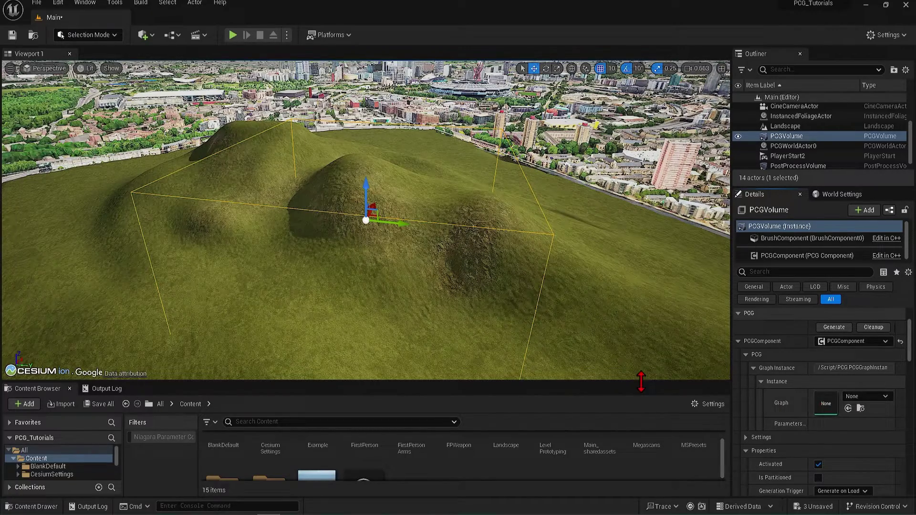
# - Create a new folder named PCG in the project's Content folder
pyautogui.moveTo(640, 382); pyautogui.dragTo(650, 314)
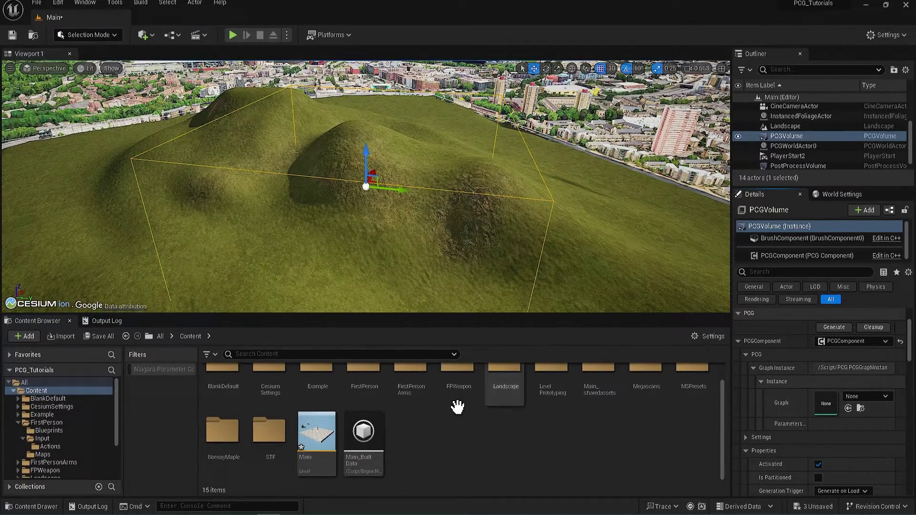
pyautogui.rightClick(460, 429)
pyautogui.click(513, 81)
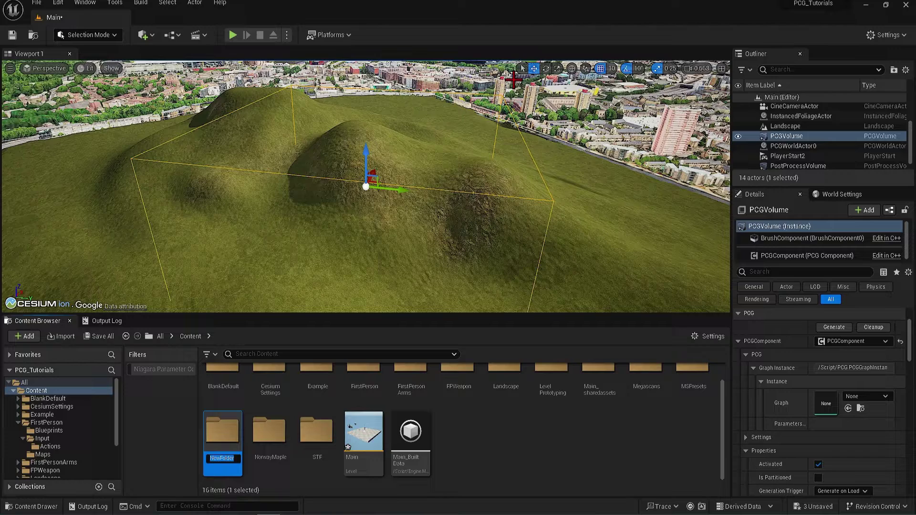
pyautogui.write('F')
pyautogui.write('CG')
pyautogui.press('Return')
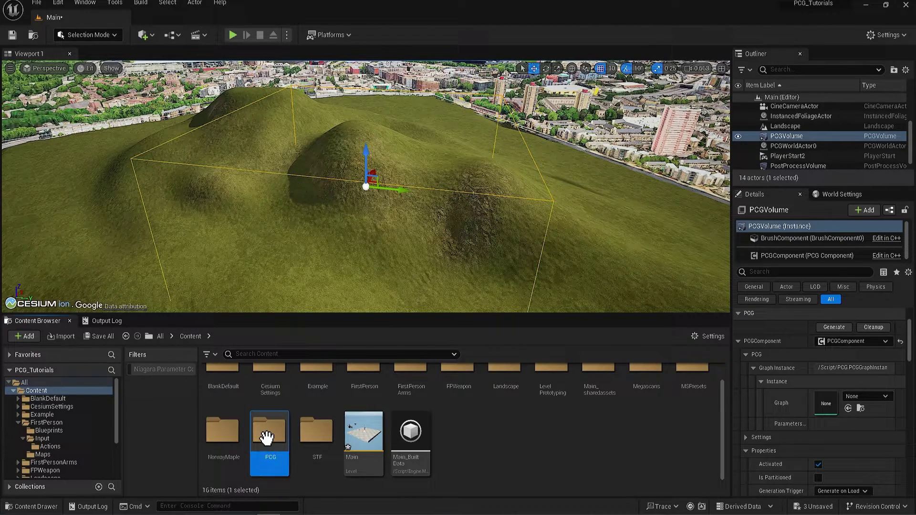
# - Create a PCG Graph asset named pcg_forest inside the PCG folder
pyautogui.doubleClick(268, 434)
pyautogui.rightClick(302, 420)
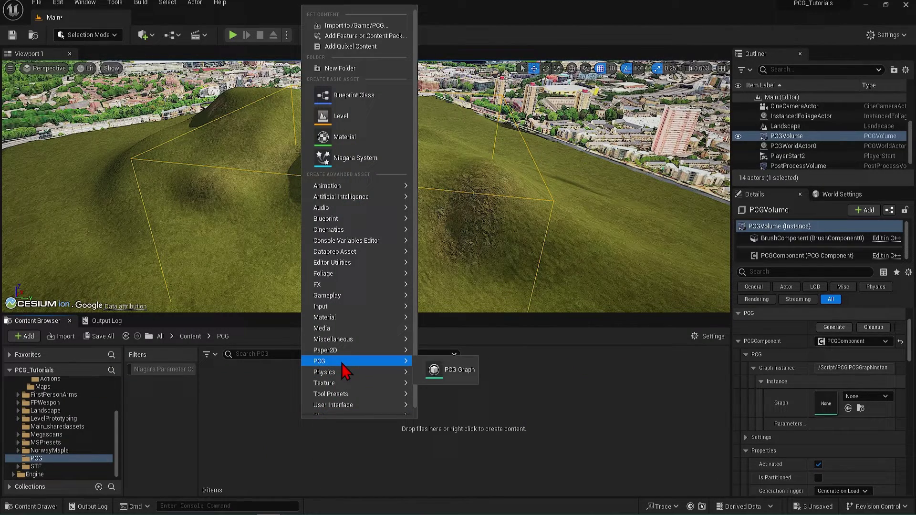
pyautogui.click(442, 371)
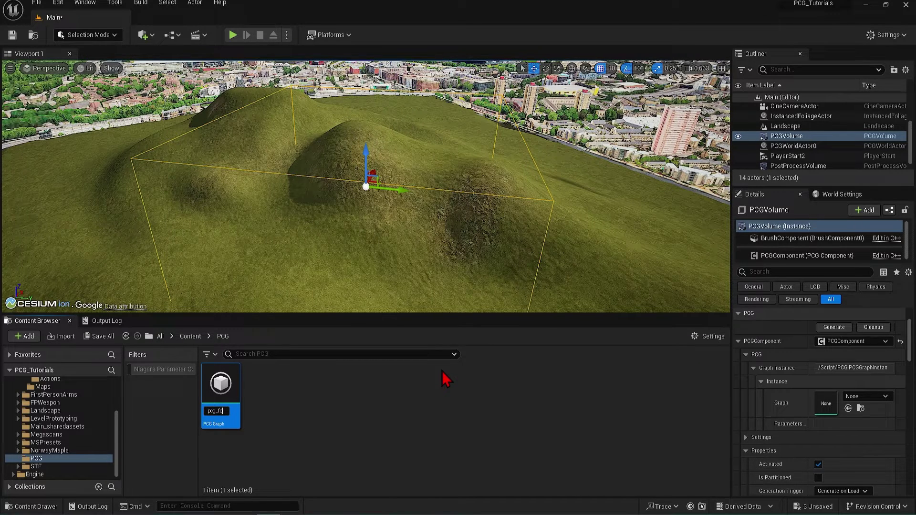
pyautogui.write('pcg_forest')
pyautogui.press('Return')
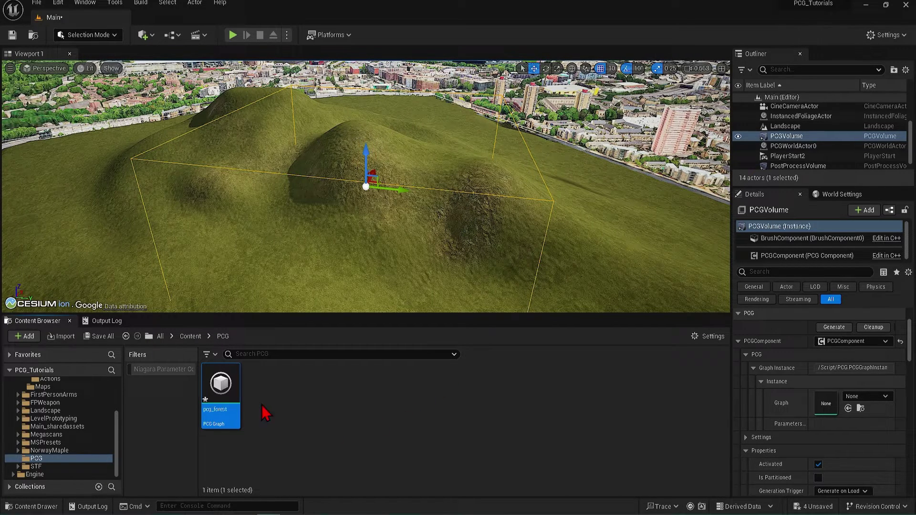
# - Assign the pcg_forest graph to the PCG volume and open it for editing with the volume still in view
pyautogui.moveTo(221, 386); pyautogui.dragTo(824, 408)
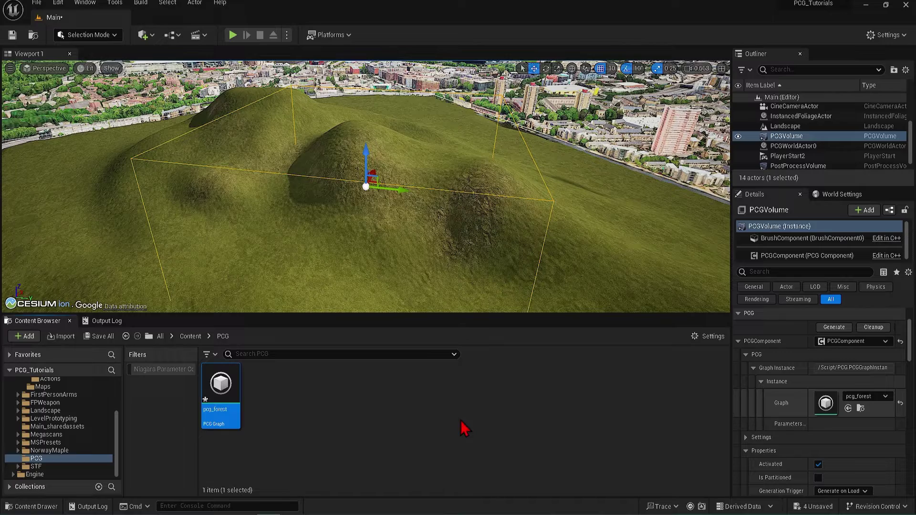
pyautogui.doubleClick(221, 385)
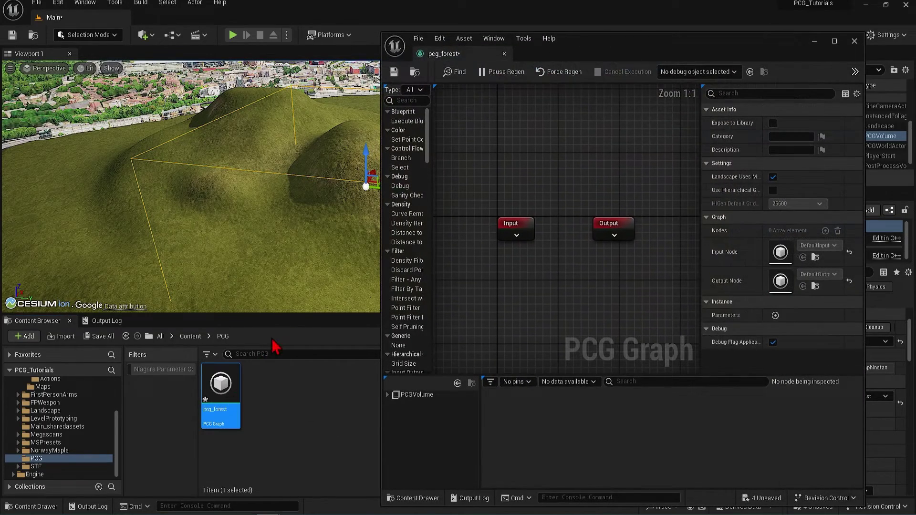
pyautogui.moveTo(302, 314); pyautogui.dragTo(308, 385)
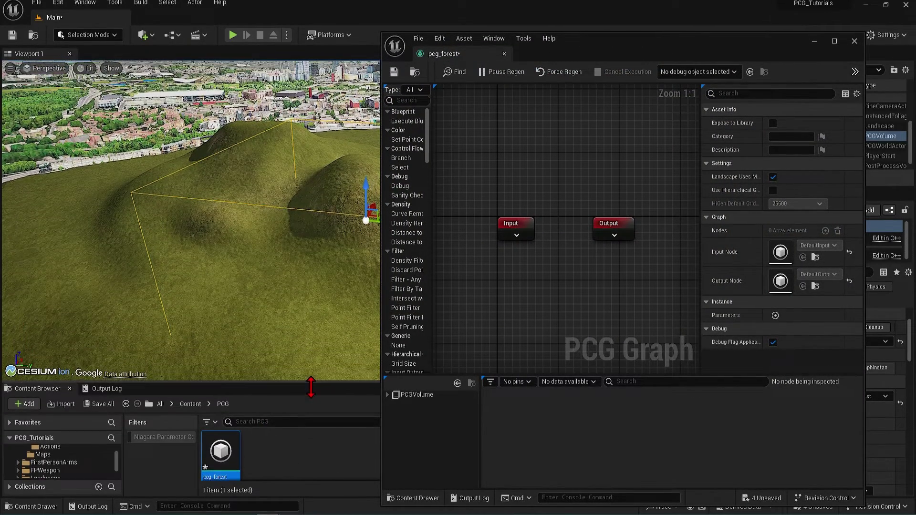
pyautogui.moveTo(594, 53); pyautogui.dragTo(670, 25)
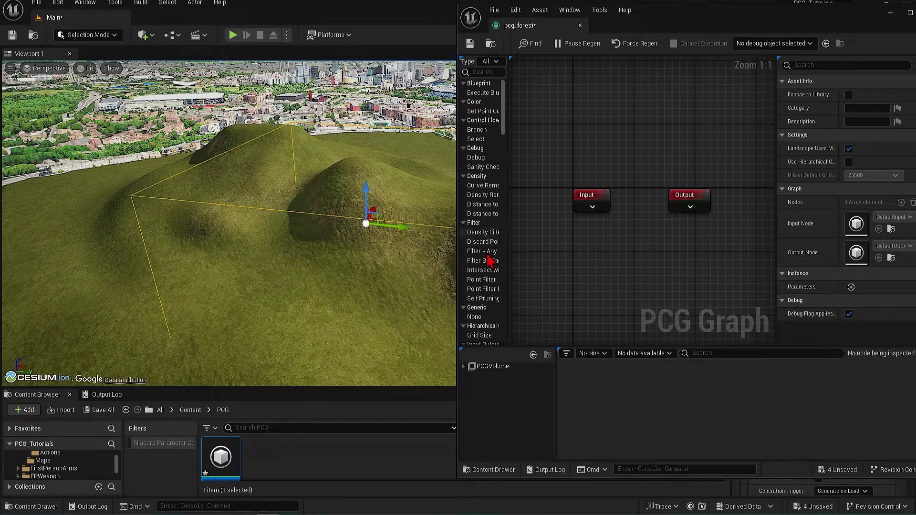
pyautogui.moveTo(290, 263); pyautogui.dragTo(353, 274, button='right')
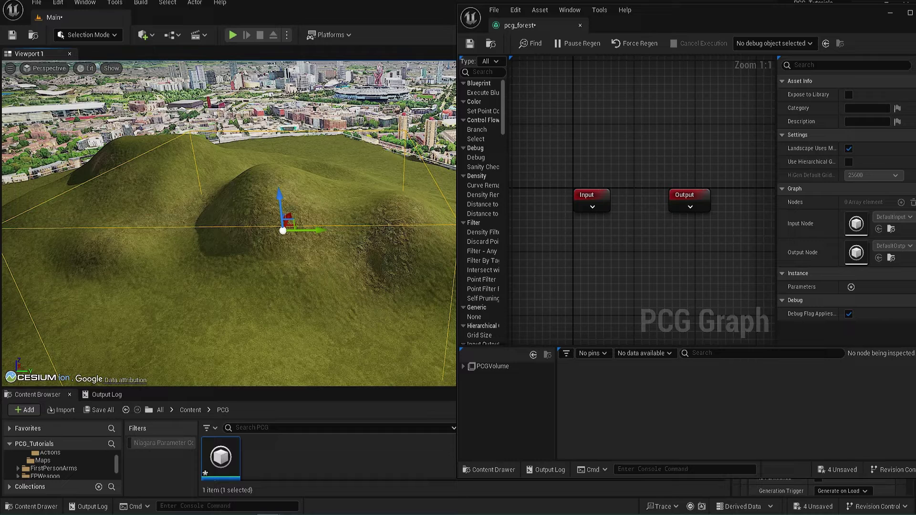
# - Move the Output node aside and add a Surface Sampler node above the space between Input and Output
pyautogui.moveTo(726, 253); pyautogui.dragTo(696, 243, button='right')
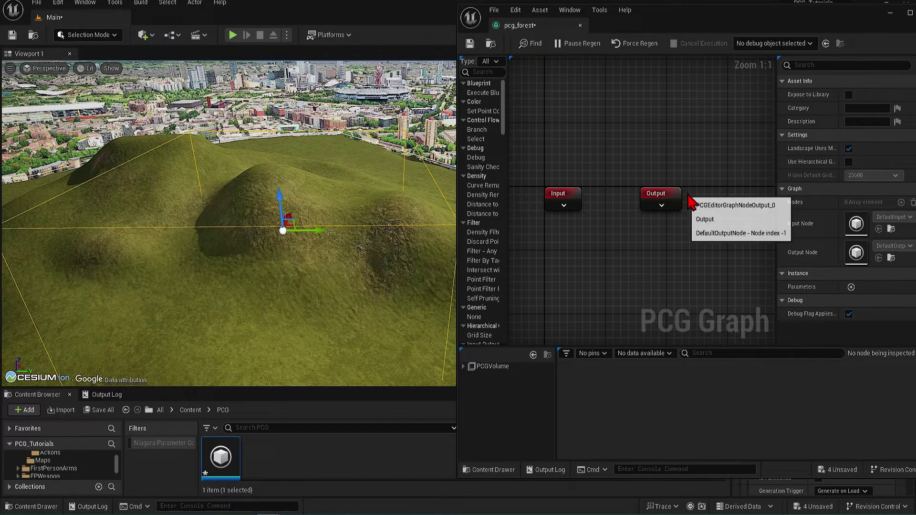
pyautogui.moveTo(663, 201); pyautogui.dragTo(689, 201)
pyautogui.rightClick(605, 167)
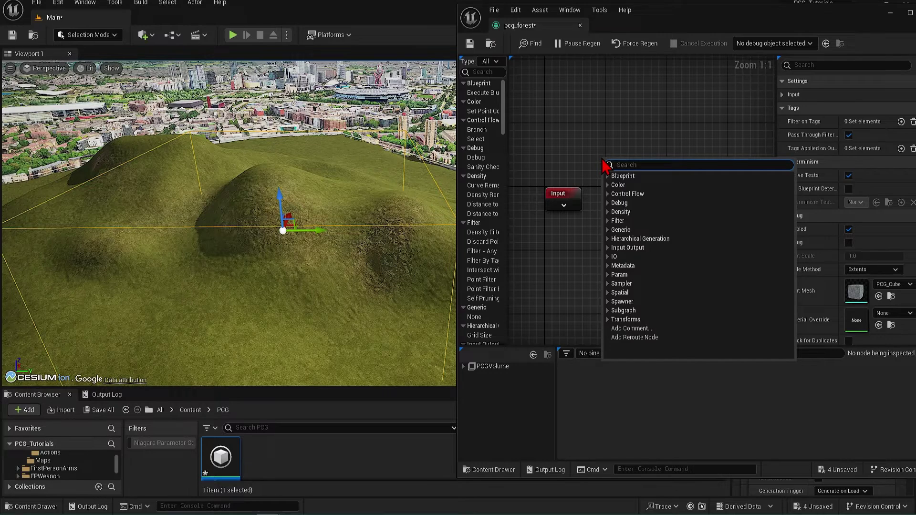
pyautogui.write('surface')
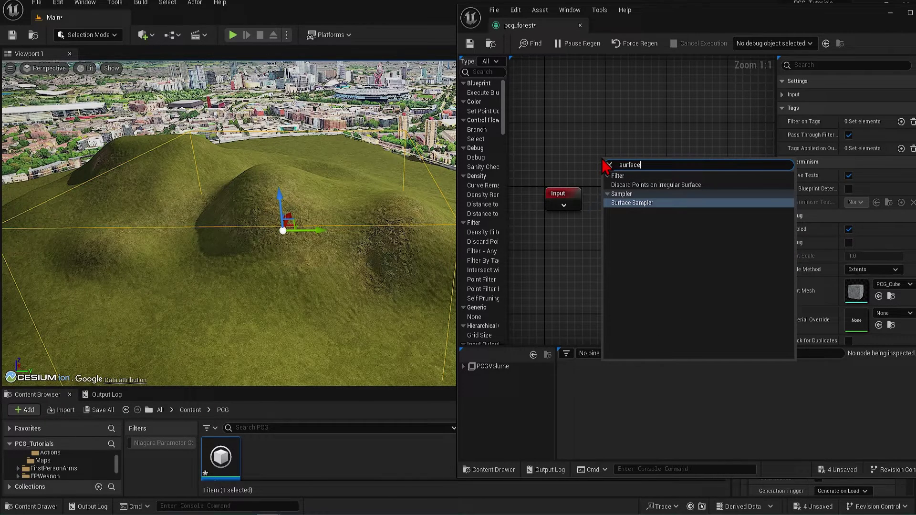
pyautogui.click(623, 203)
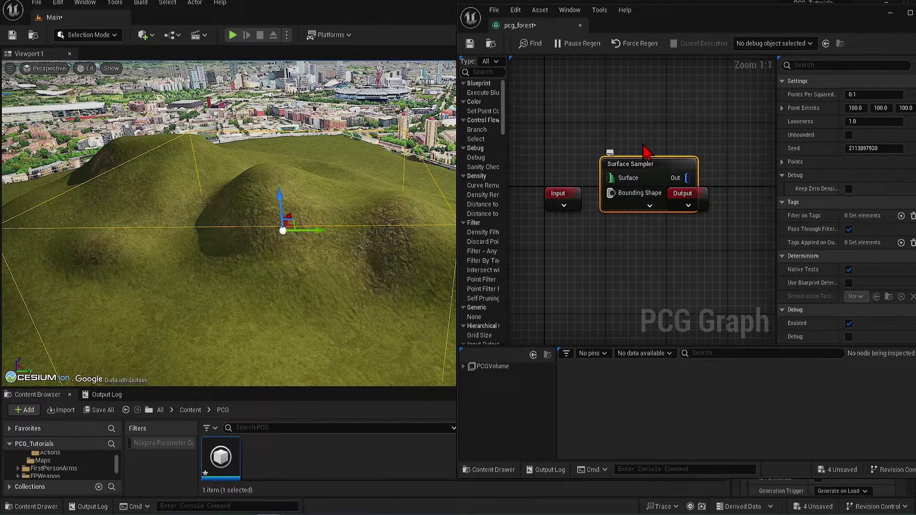
pyautogui.moveTo(637, 169); pyautogui.dragTo(635, 143)
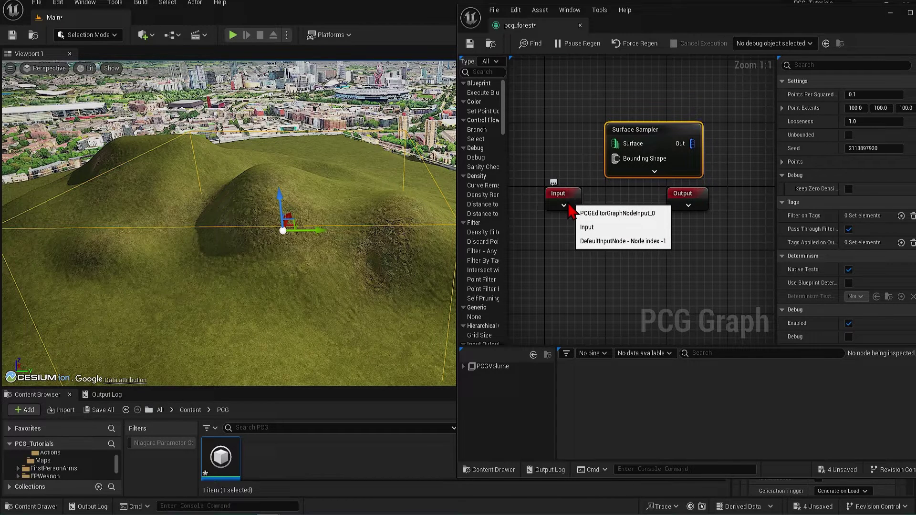
# - Expand the Input node, connect its Landscape output to the Surface Sampler's Surface input and place it beside the sampler
pyautogui.click(564, 205)
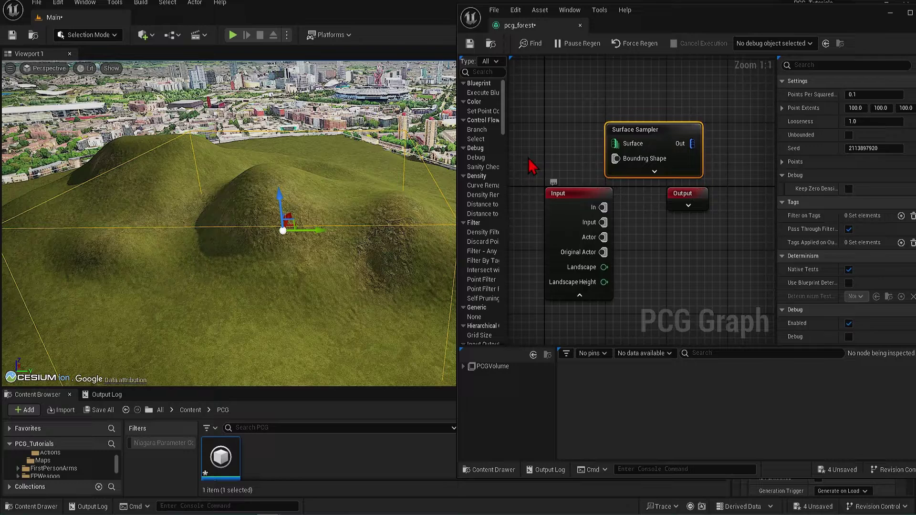
pyautogui.moveTo(594, 229); pyautogui.dragTo(551, 189)
pyautogui.moveTo(561, 227); pyautogui.dragTo(618, 145)
pyautogui.moveTo(544, 157); pyautogui.dragTo(567, 125)
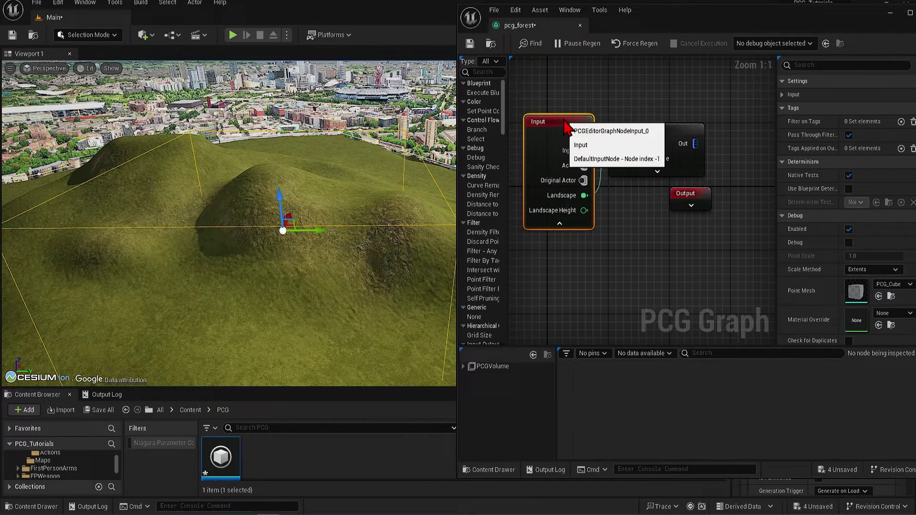
# - Turn on Debug for the Surface Sampler node and generate the PCG volume's content
pyautogui.click(673, 148)
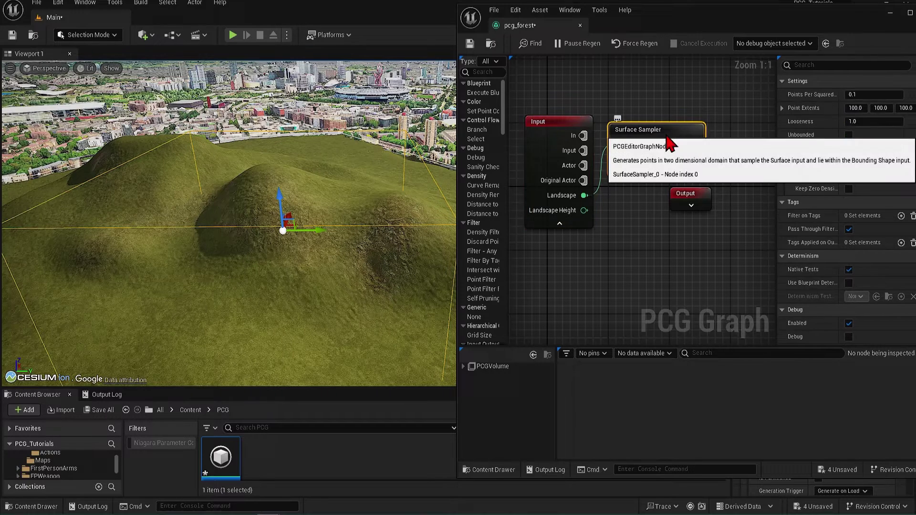
pyautogui.rightClick(667, 136)
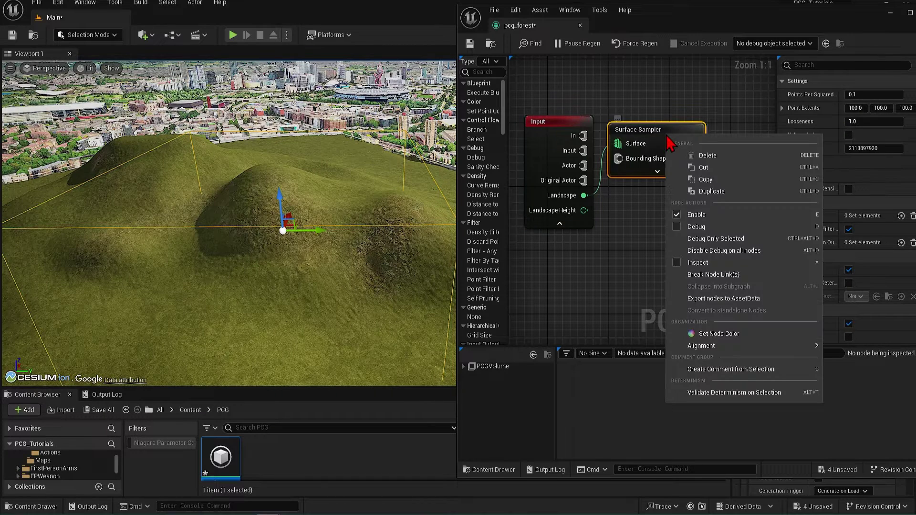
pyautogui.click(678, 228)
pyautogui.click(629, 260)
pyautogui.moveTo(807, 19); pyautogui.dragTo(647, 32)
pyautogui.click(832, 328)
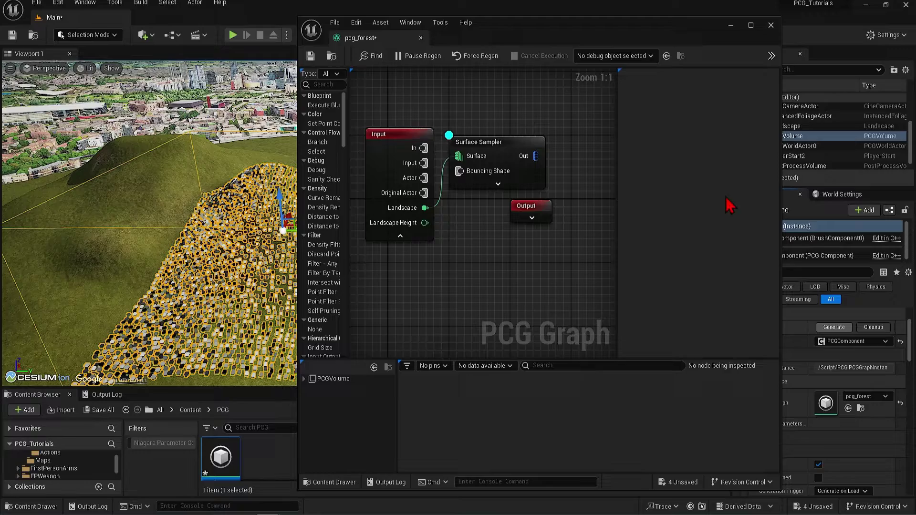
# - Examine the generated debug points on the hills from several angles, including without the volume's selection outline
pyautogui.moveTo(531, 31); pyautogui.dragTo(722, 34)
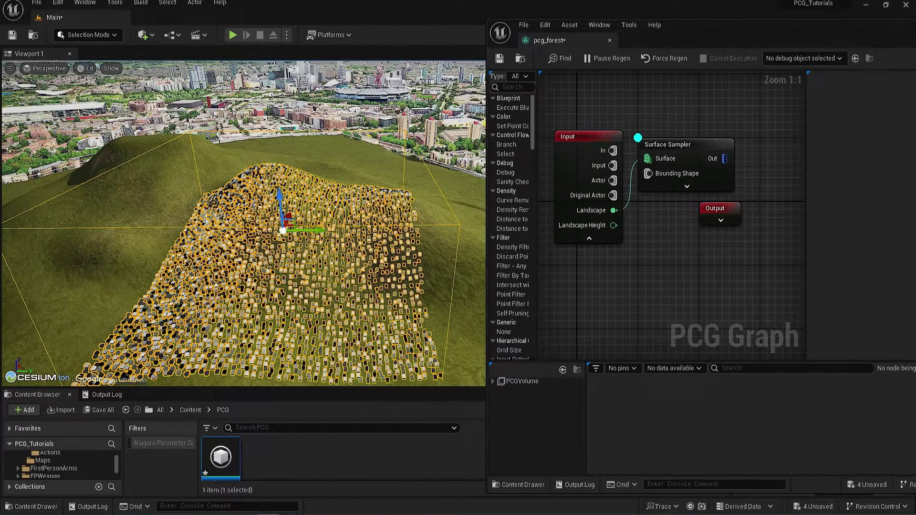
pyautogui.moveTo(340, 231)
pyautogui.mouseDown(button='right')
pyautogui.moveTo(305, 231)
pyautogui.moveTo(322, 231)
pyautogui.mouseUp(button='right')
pyautogui.moveTo(337, 231); pyautogui.dragTo(225, 229)
pyautogui.moveTo(313, 198); pyautogui.dragTo(257, 198, button='right')
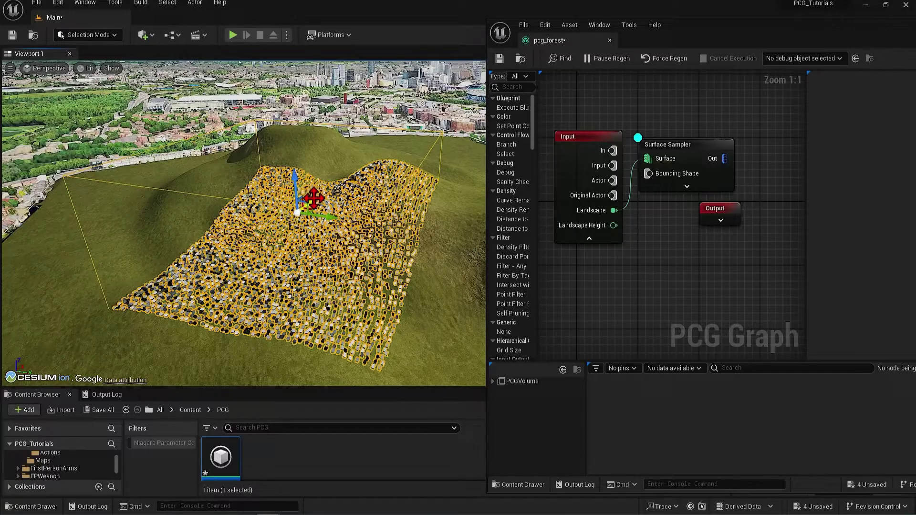
pyautogui.moveTo(314, 197); pyautogui.dragTo(343, 174)
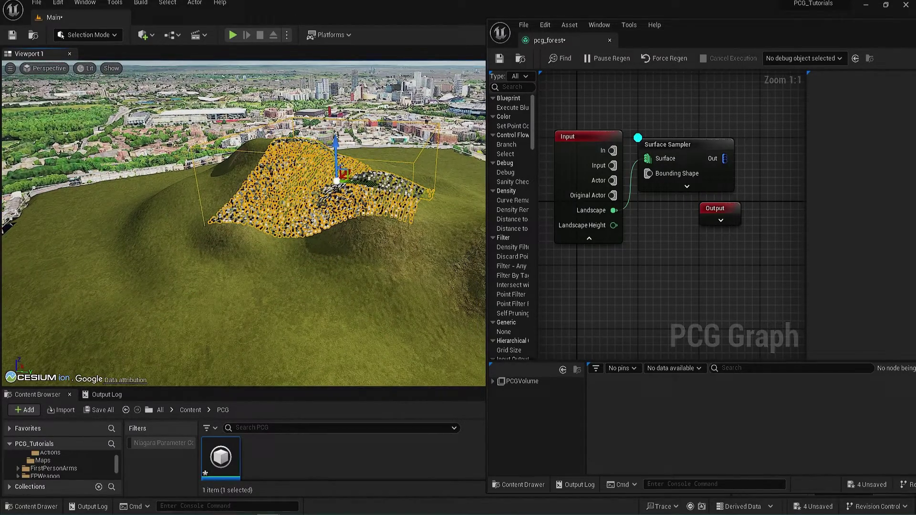
pyautogui.moveTo(343, 202); pyautogui.dragTo(358, 183, button='right')
pyautogui.moveTo(330, 200); pyautogui.dragTo(315, 177)
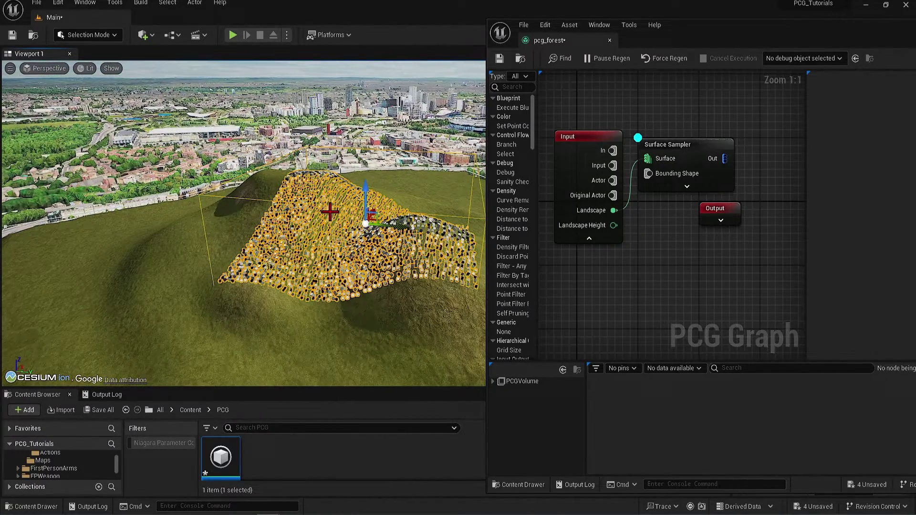
pyautogui.moveTo(330, 211); pyautogui.dragTo(375, 319, button='right')
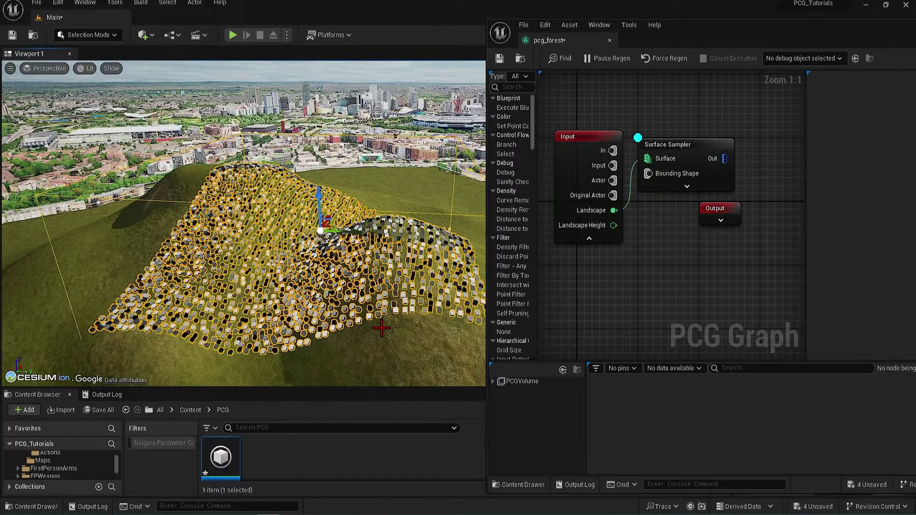
pyautogui.click(381, 328)
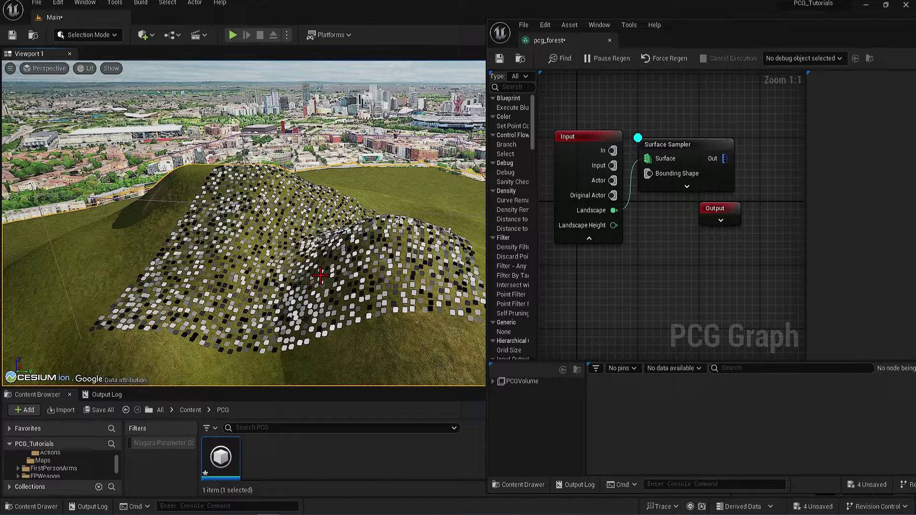
# - Set the Surface Sampler's Point Extents to 50 on all three axes
pyautogui.click(706, 148)
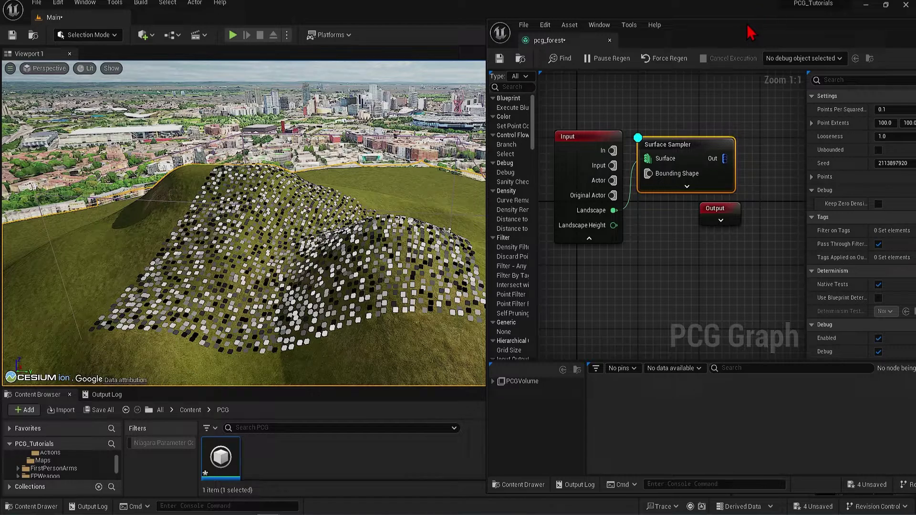
pyautogui.moveTo(751, 33); pyautogui.dragTo(669, 20)
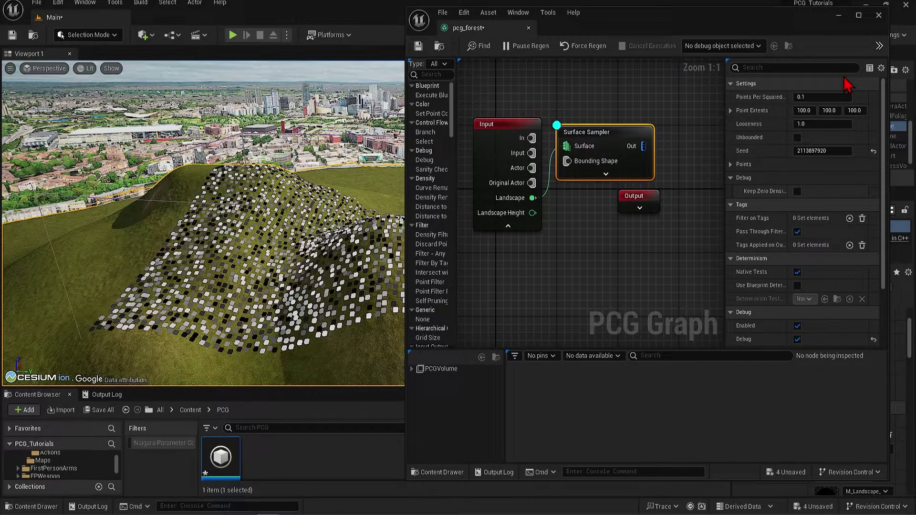
pyautogui.click(811, 110)
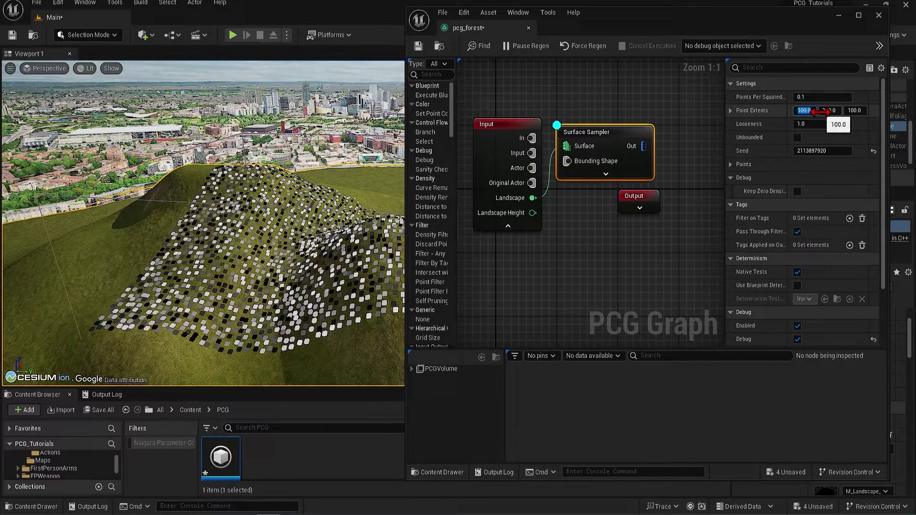
pyautogui.write('50')
pyautogui.click(831, 111)
pyautogui.write('50')
pyautogui.click(854, 111)
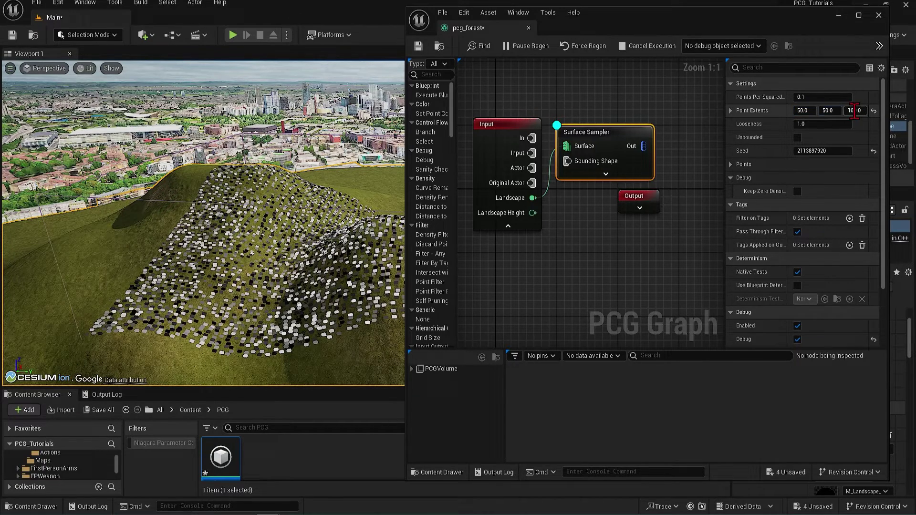
pyautogui.write('50')
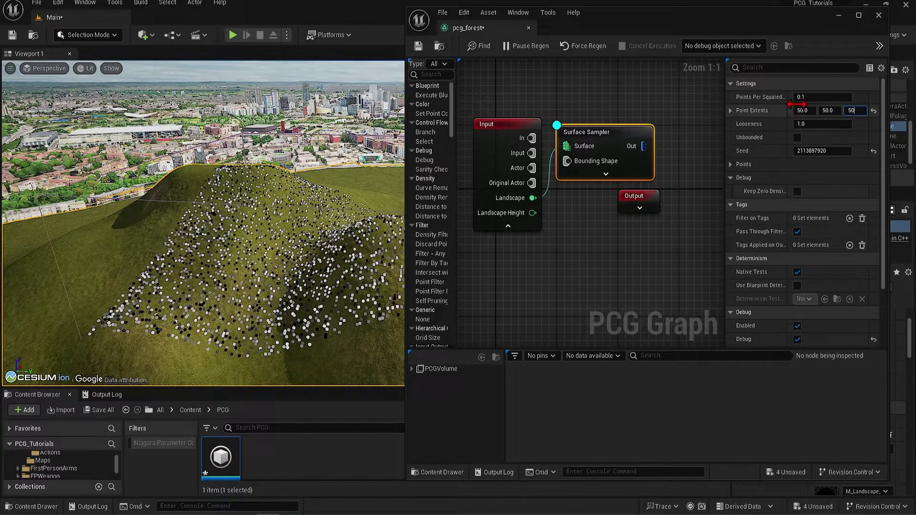
# - Try a Points Per Squared Meter value of 0.244 on the Surface Sampler, and reset it to the default
pyautogui.moveTo(805, 99); pyautogui.dragTo(806, 99)
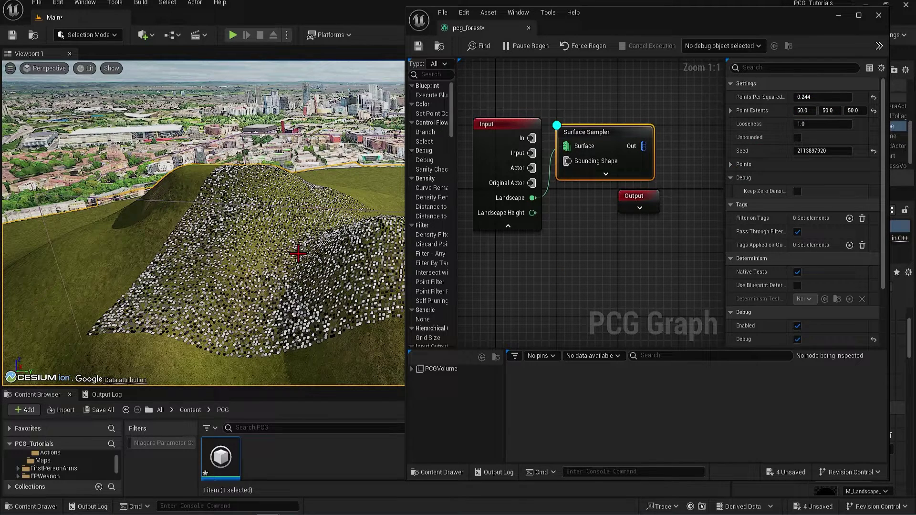
pyautogui.click(824, 96)
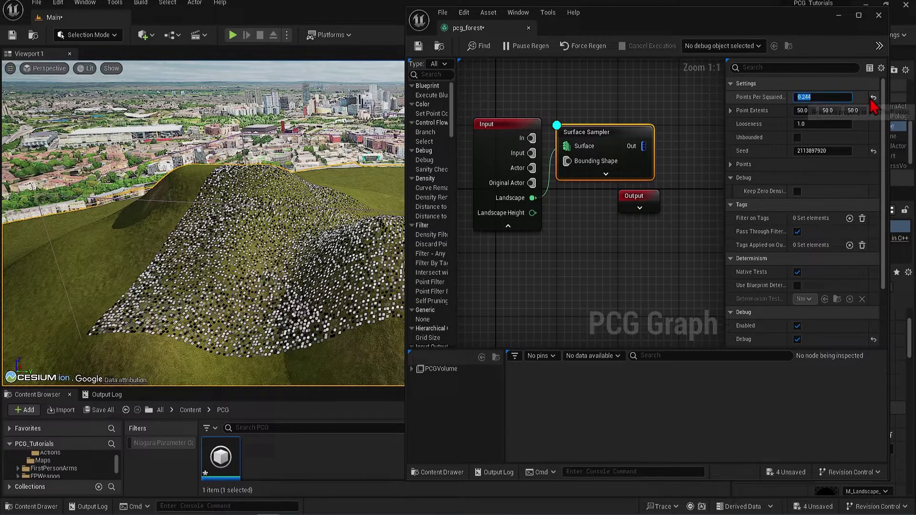
pyautogui.click(873, 98)
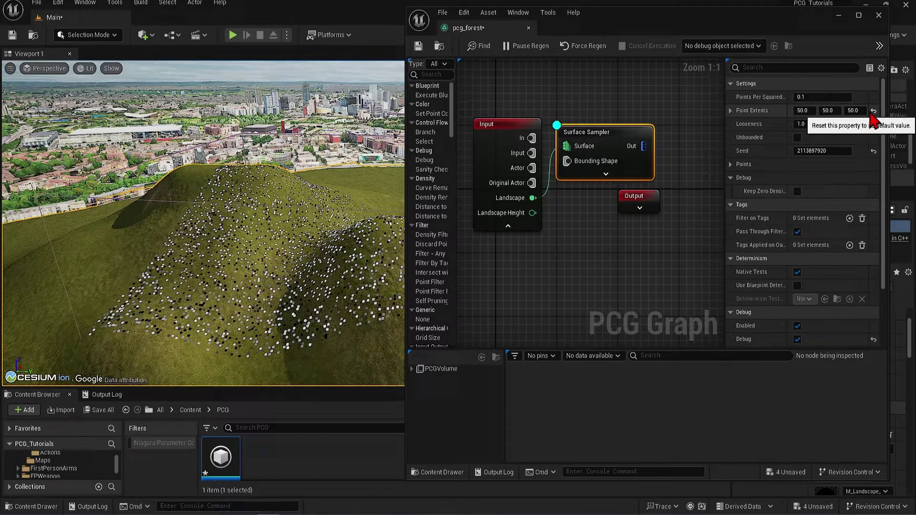
# - Set the Surface Sampler's Point Extents to 200 on all three axes
pyautogui.click(873, 112)
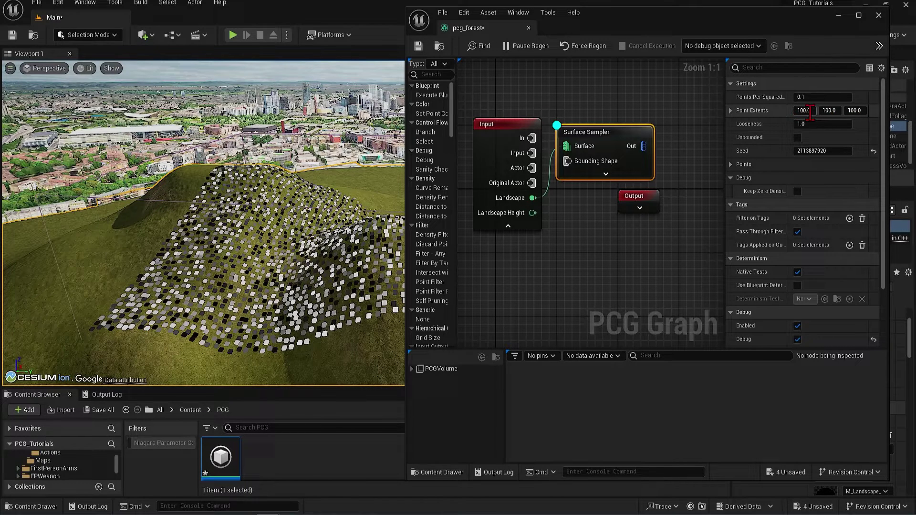
pyautogui.click(804, 110)
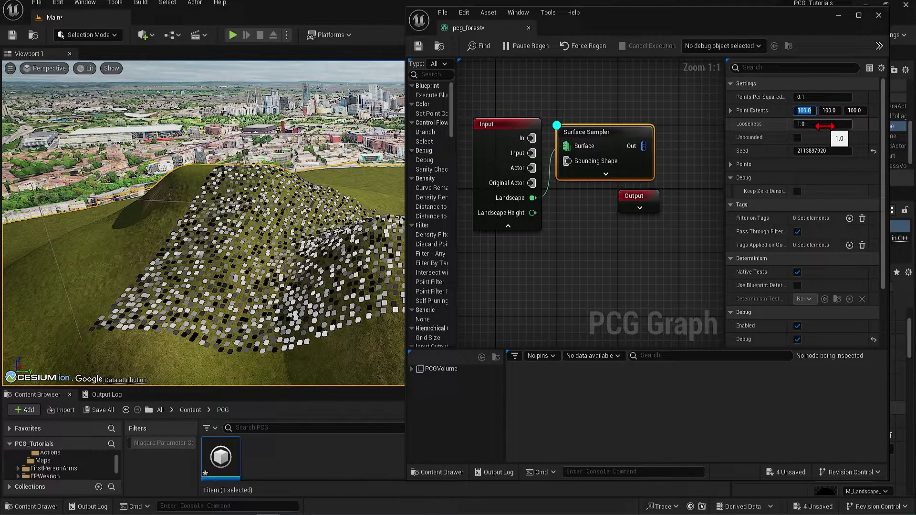
pyautogui.write('200')
pyautogui.press('Tab')
pyautogui.write('200')
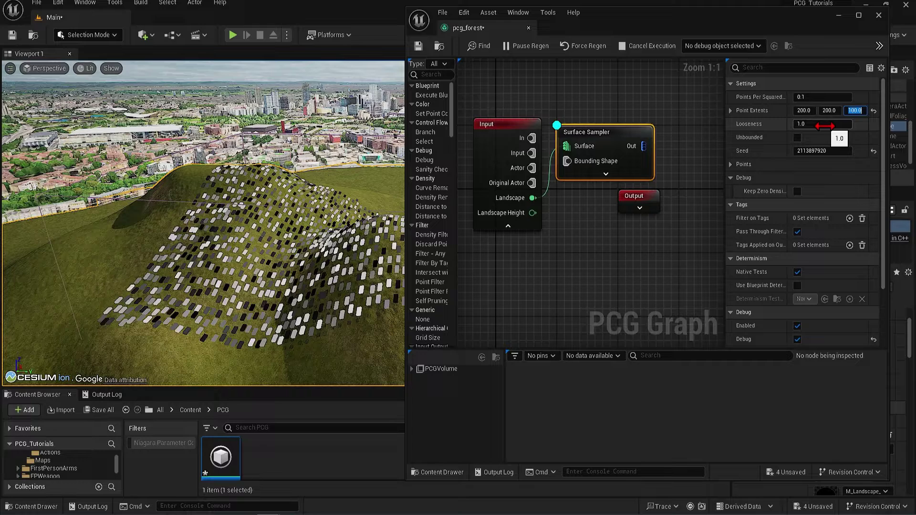
pyautogui.press('Tab')
pyautogui.write('200')
pyautogui.press('Tab')
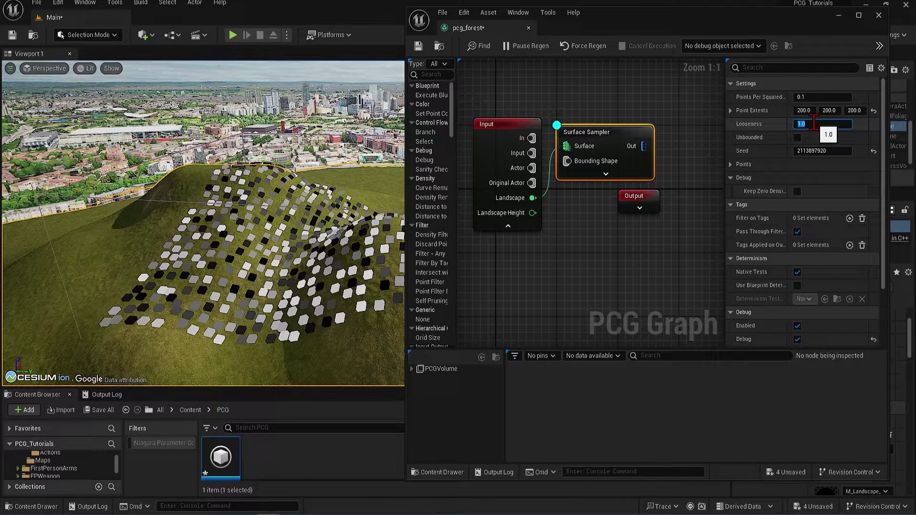
# - Try a Looseness of about 2.52 on the Surface Sampler, and reset it to the default
pyautogui.press('BackSpace')
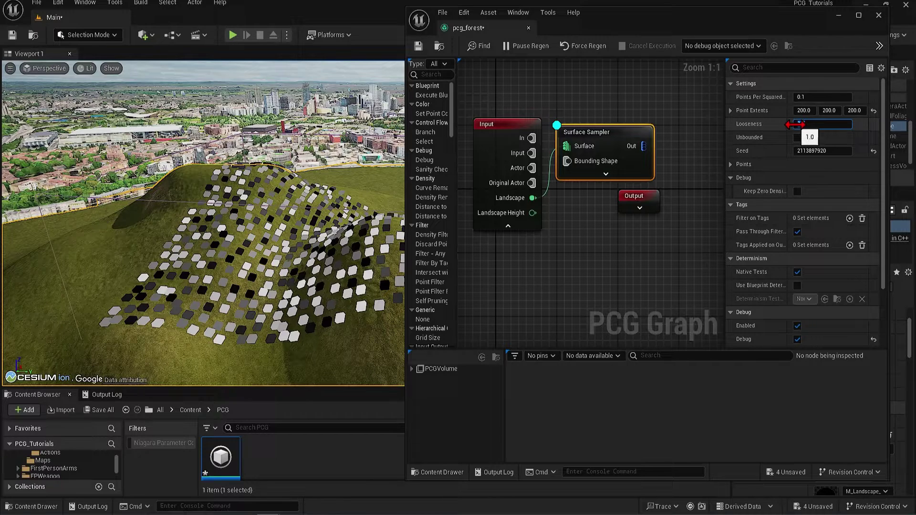
pyautogui.write('1.0')
pyautogui.moveTo(796, 124); pyautogui.dragTo(800, 124)
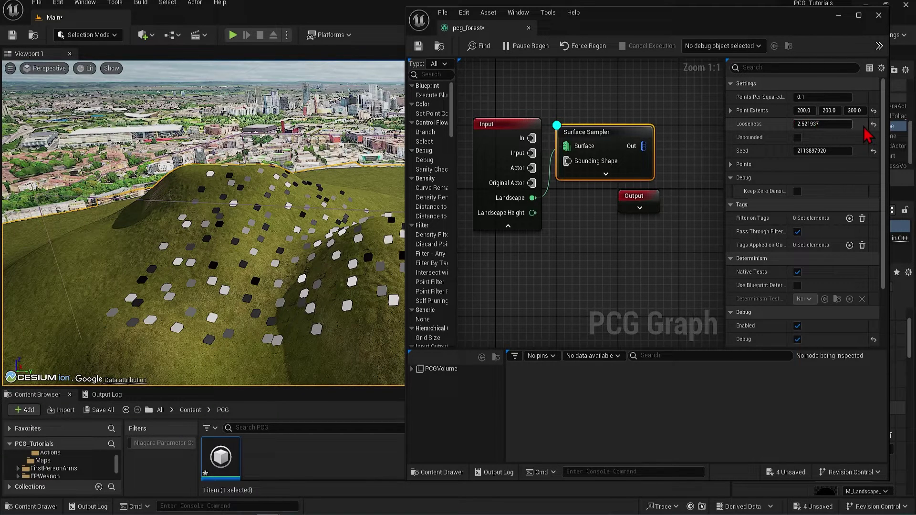
pyautogui.click(874, 125)
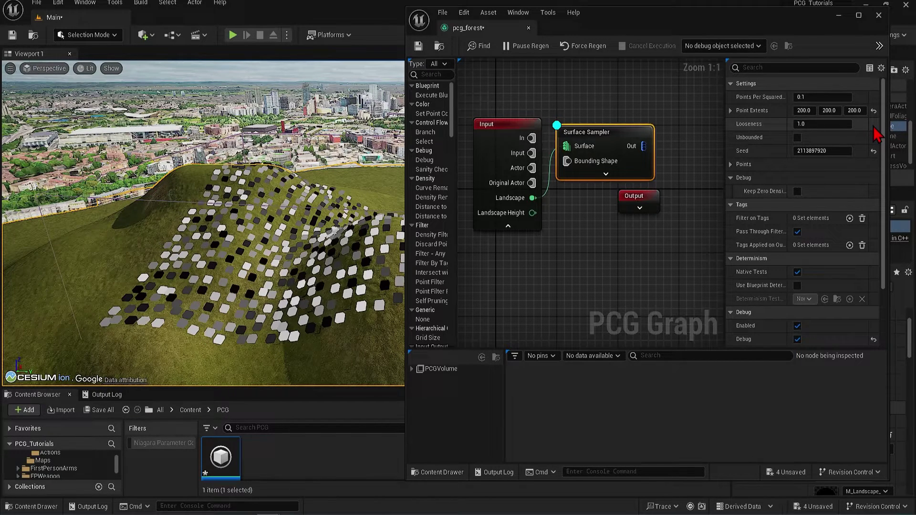
# - Try the Unbounded option on the Surface Sampler, view the points across the landscape, and turn the option off again
pyautogui.click(798, 138)
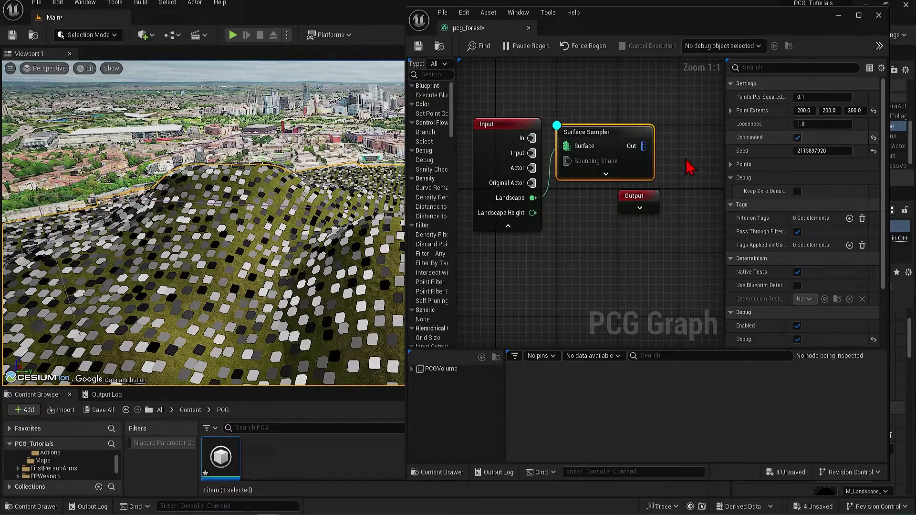
pyautogui.moveTo(298, 152); pyautogui.dragTo(252, 125, button='right')
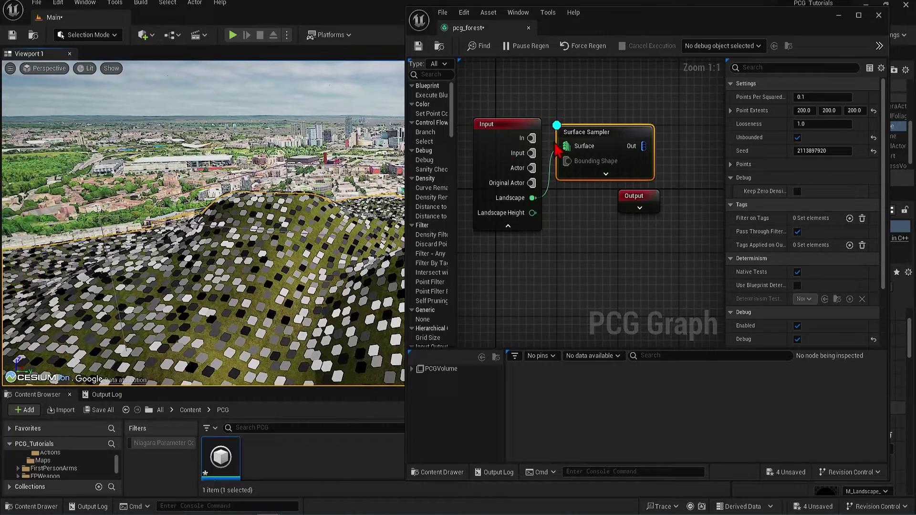
pyautogui.click(797, 137)
pyautogui.moveTo(812, 150); pyautogui.dragTo(823, 151)
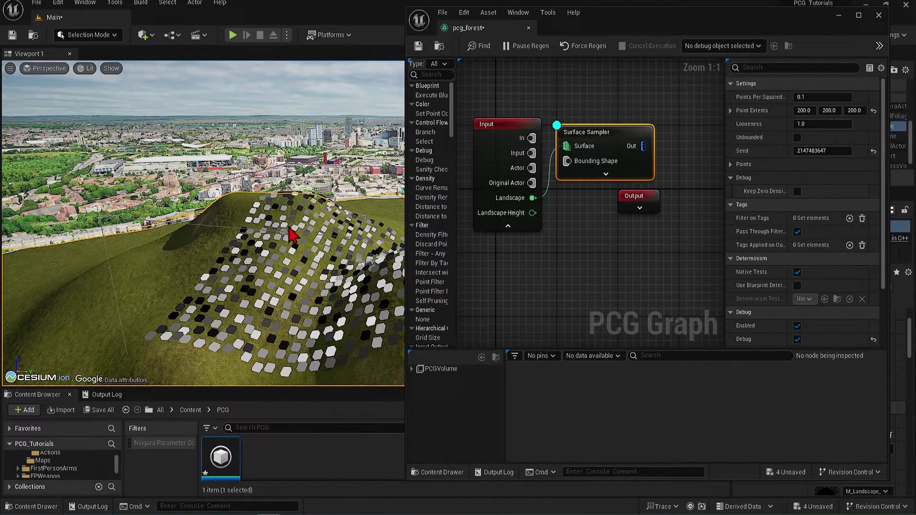
pyautogui.moveTo(288, 224); pyautogui.dragTo(427, 215, button='right')
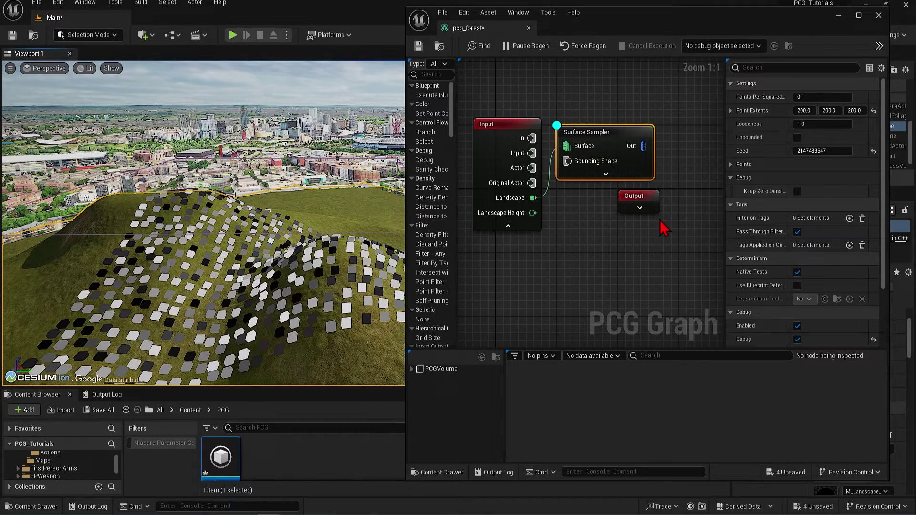
# - Move the Output node down out of the way and add a Transform Points node fed by the Surface Sampler's Out pin
pyautogui.moveTo(637, 203); pyautogui.dragTo(652, 275)
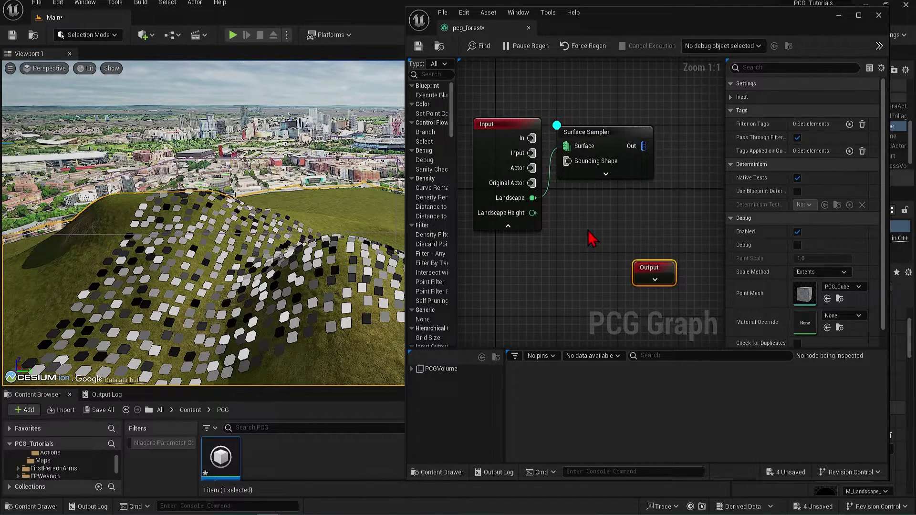
pyautogui.scroll(-2, 592, 238)
pyautogui.moveTo(630, 221); pyautogui.dragTo(596, 211, button='right')
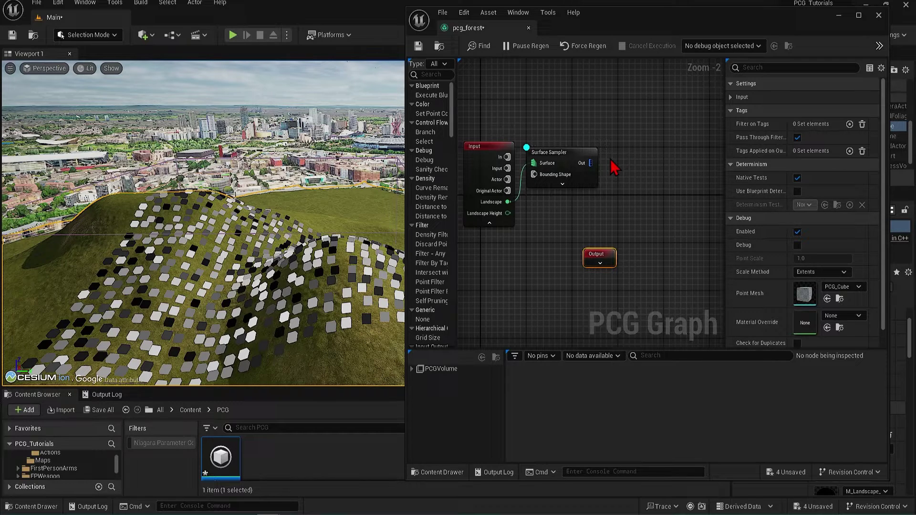
pyautogui.rightClick(613, 162)
pyautogui.write('tran')
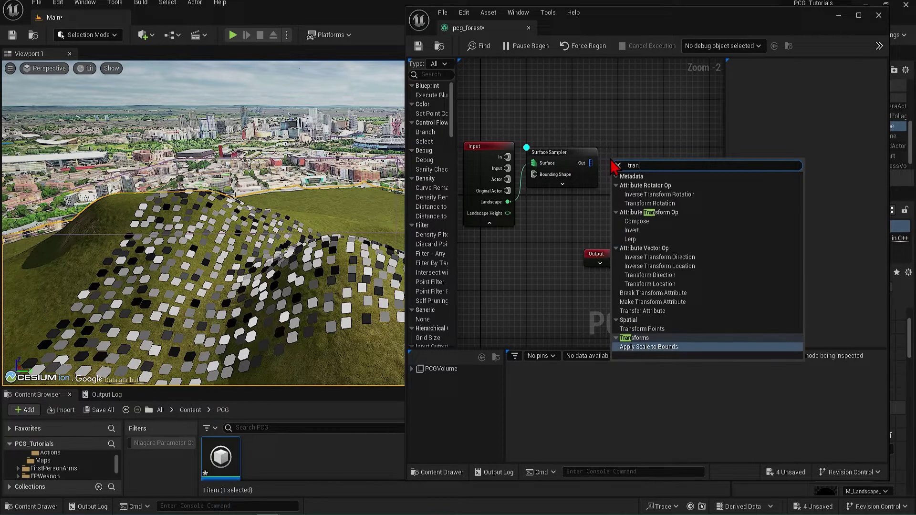
pyautogui.write('sform')
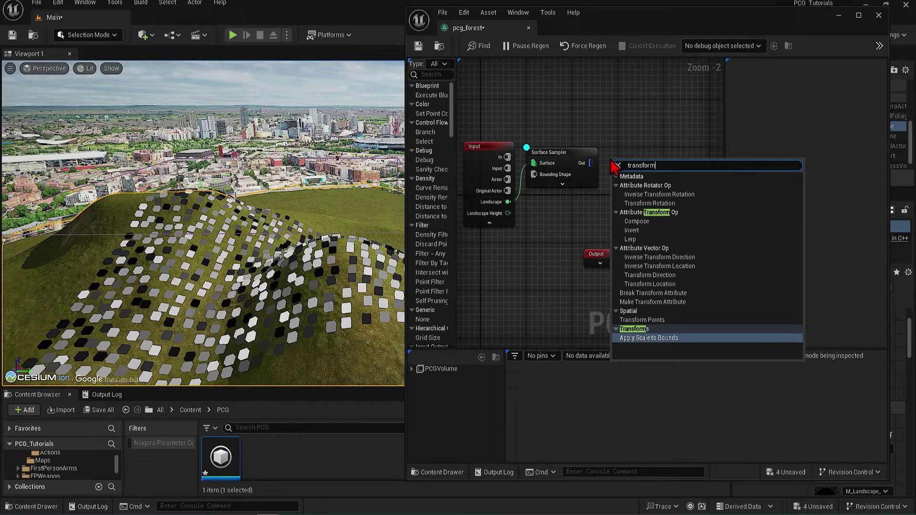
pyautogui.write(' poin')
pyautogui.click(641, 186)
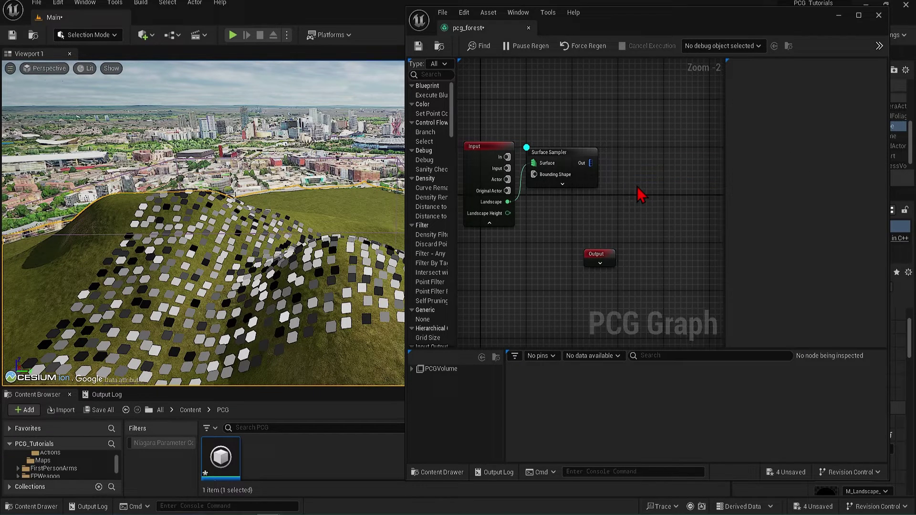
pyautogui.moveTo(591, 163); pyautogui.dragTo(616, 174)
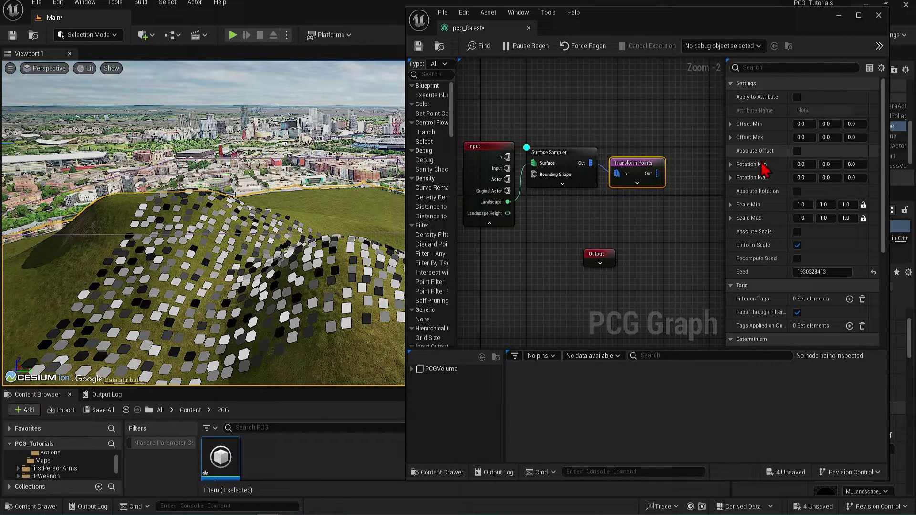
# - Set the Transform Points node's Rotation Max to 360 on the Z axis
pyautogui.click(856, 178)
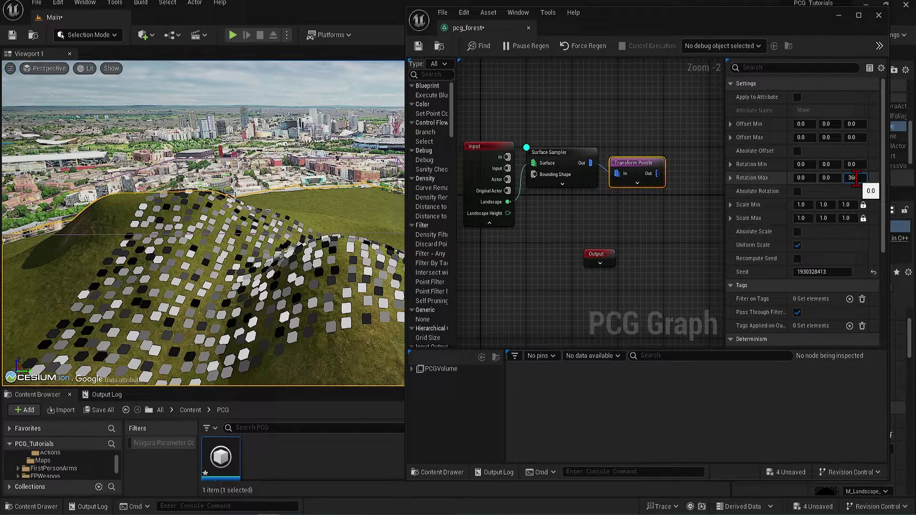
pyautogui.write('36')
pyautogui.click(681, 235)
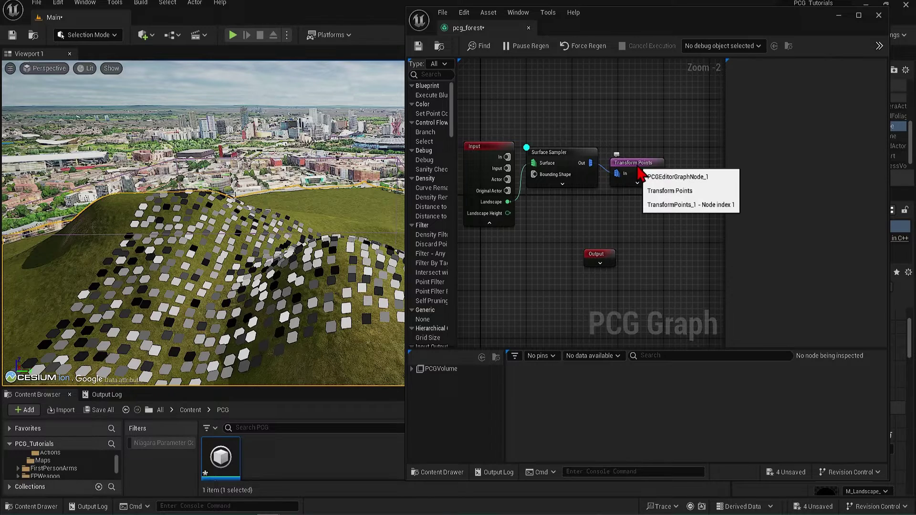
# - Switch Debug from the Surface Sampler to the Transform Points node and inspect the rotated points
pyautogui.rightClick(640, 174)
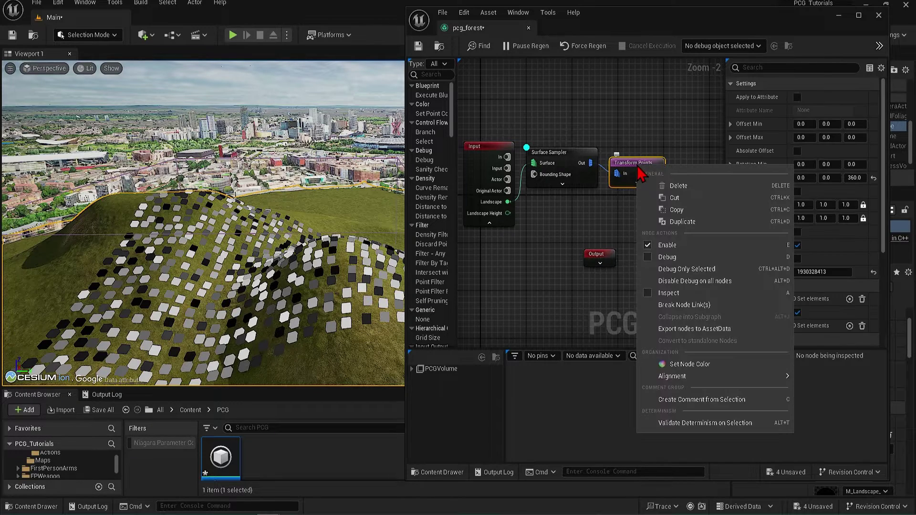
pyautogui.click(562, 155)
pyautogui.rightClick(562, 152)
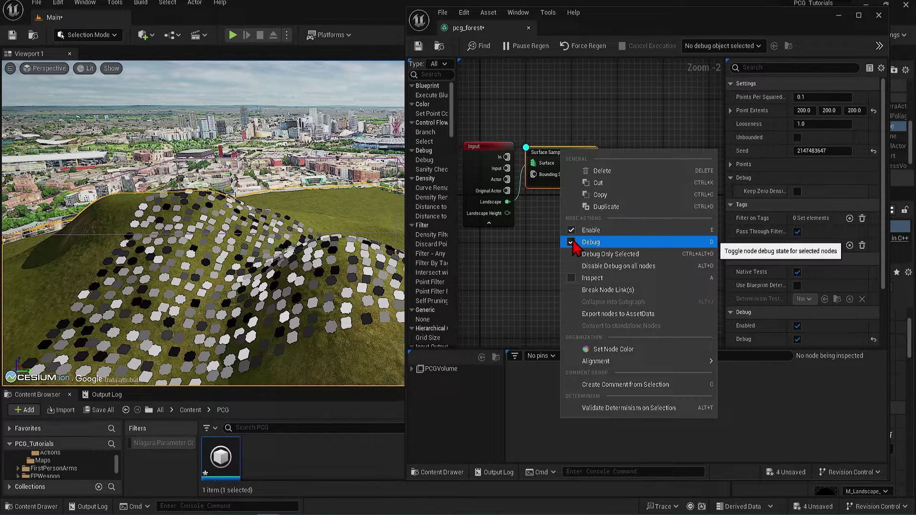
pyautogui.click(650, 137)
pyautogui.click(640, 164)
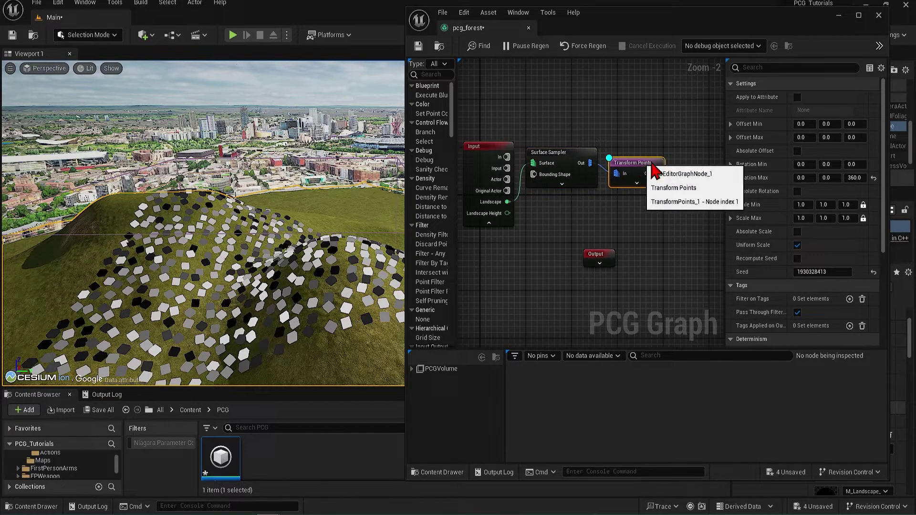
pyautogui.moveTo(325, 262); pyautogui.dragTo(264, 288, button='right')
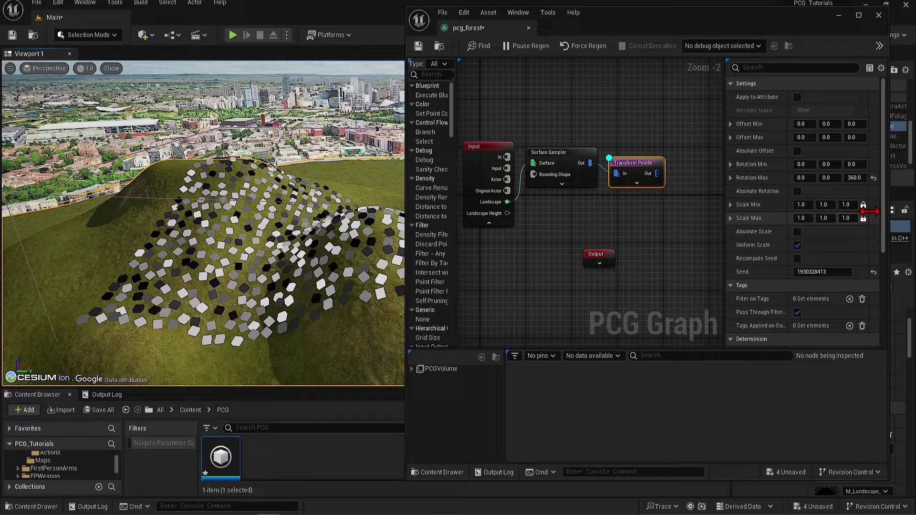
# - Set the Transform Points node's Scale Min to 0.5 on all three axes
pyautogui.click(850, 204)
pyautogui.write('0.')
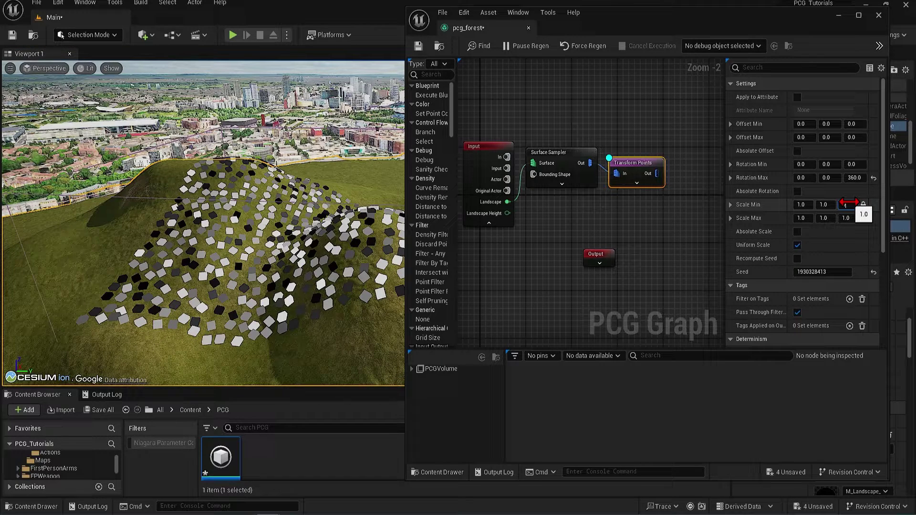
pyautogui.write('0.5')
pyautogui.press('Return')
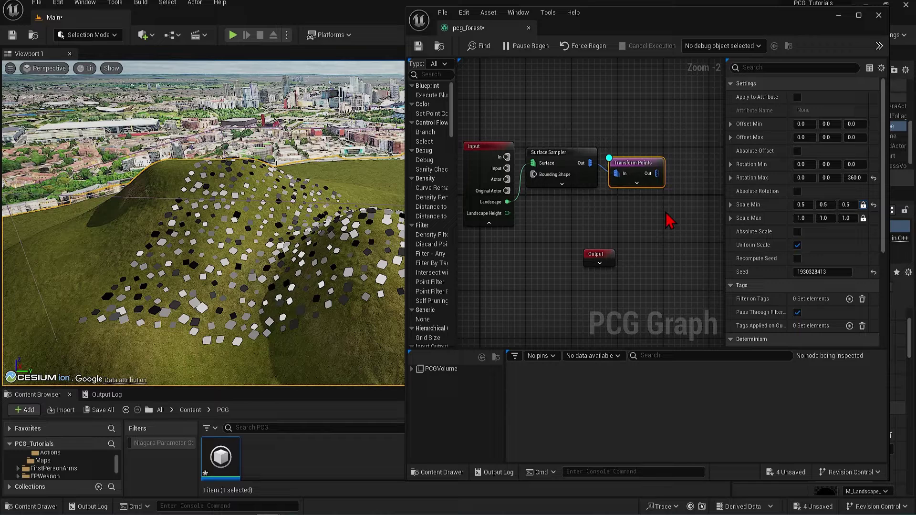
# - Add an Attribute Noise node fed by the Transform Points output and align it beside that node
pyautogui.moveTo(673, 221); pyautogui.dragTo(613, 219, button='right')
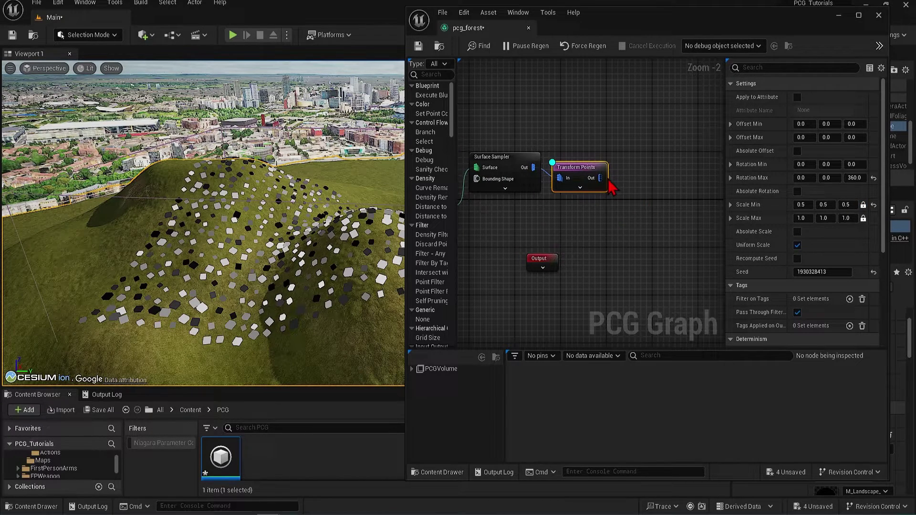
pyautogui.moveTo(600, 178); pyautogui.dragTo(641, 180)
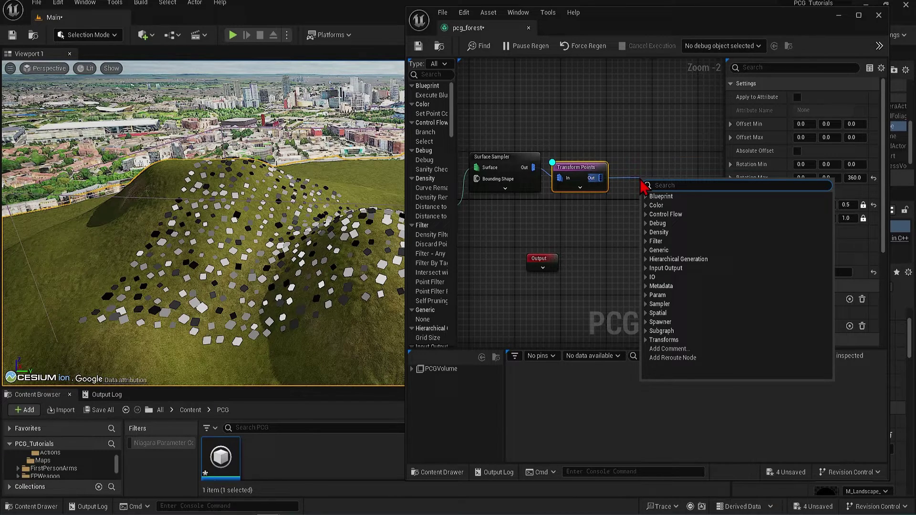
pyautogui.write('noise')
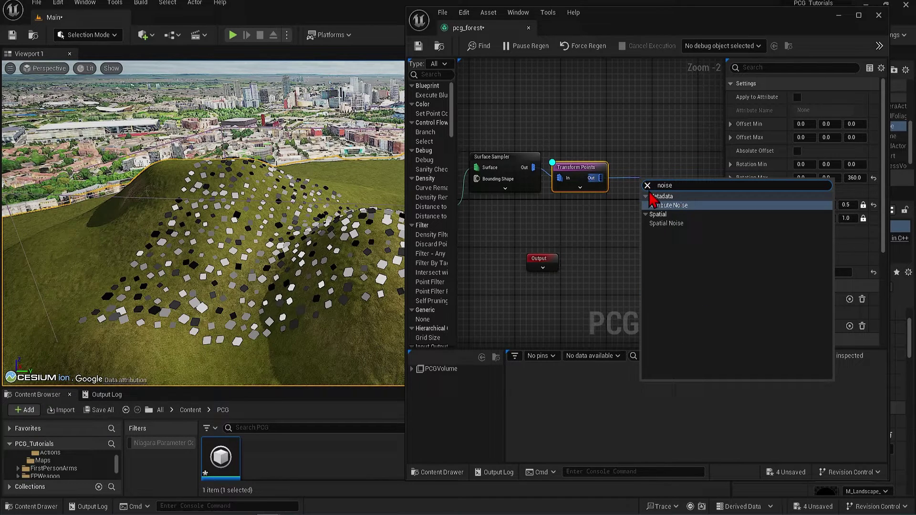
pyautogui.click(666, 206)
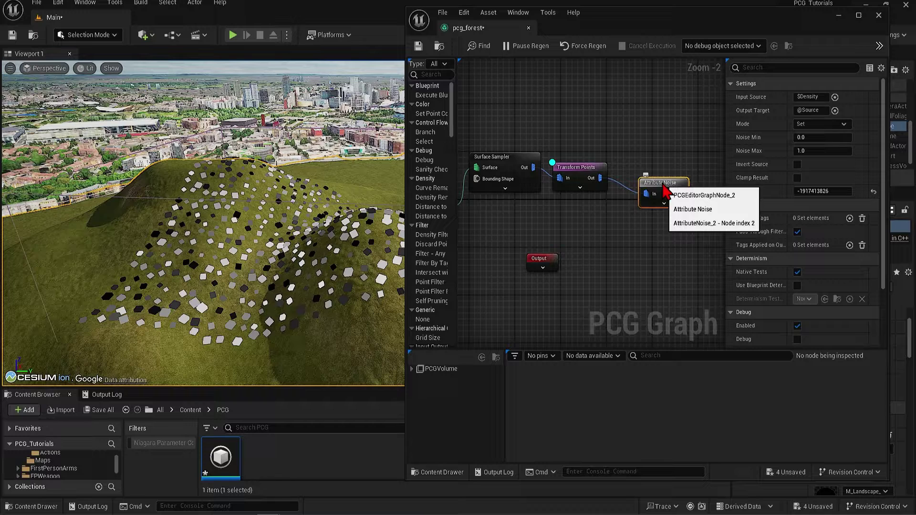
pyautogui.moveTo(668, 193); pyautogui.dragTo(658, 179)
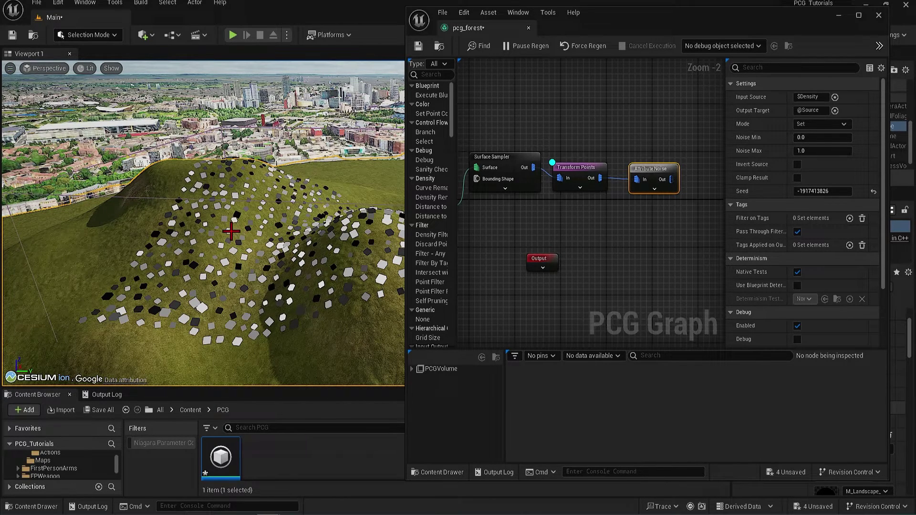
# - Turn off Debug on the Transform Points node and turn it on for the Attribute Noise node
pyautogui.click(584, 177)
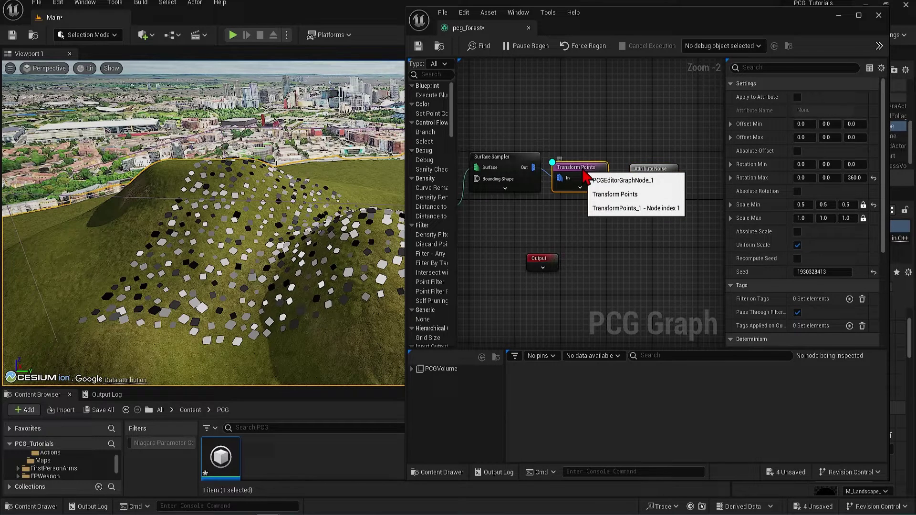
pyautogui.rightClick(583, 172)
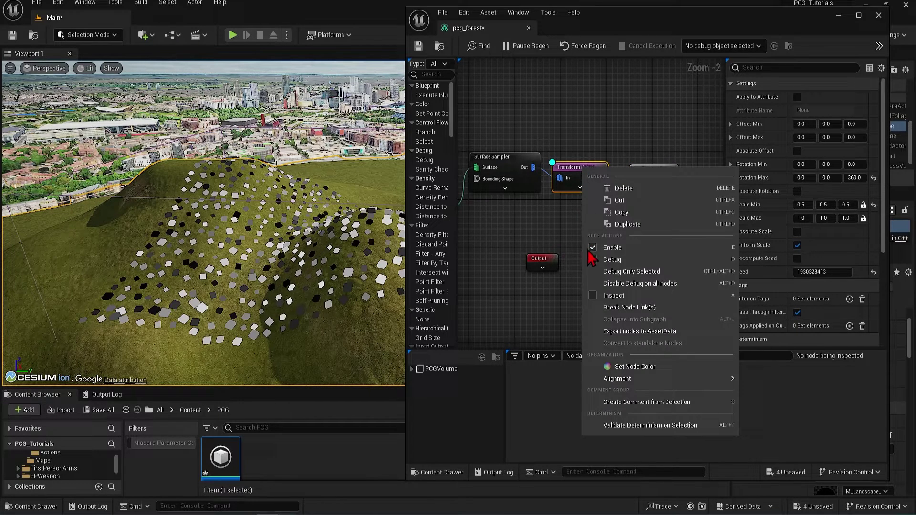
pyautogui.click(638, 131)
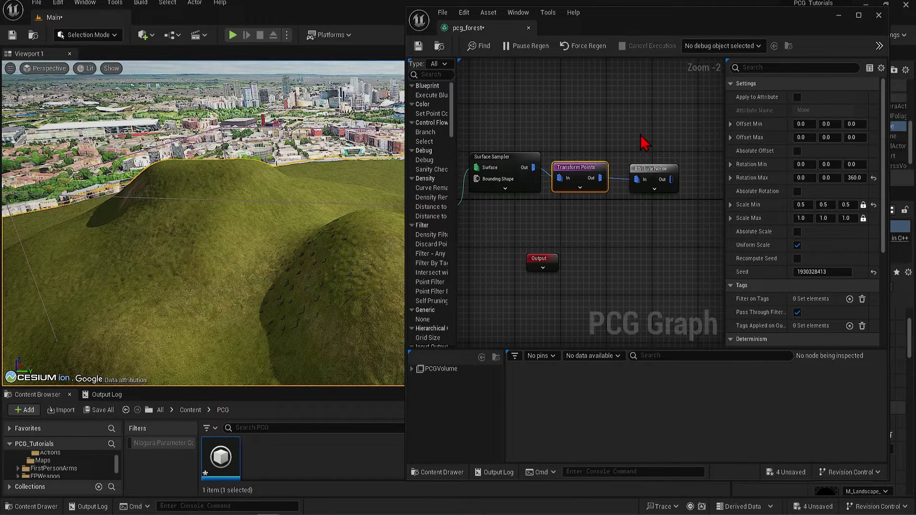
pyautogui.rightClick(655, 170)
pyautogui.click(665, 262)
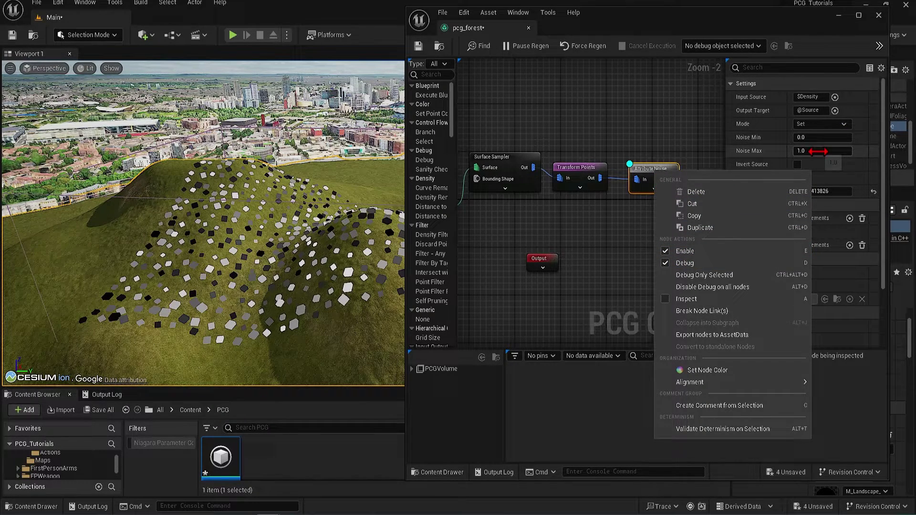
# - Raise the Attribute Noise node's Noise Max to about 2.5
pyautogui.click(817, 152)
pyautogui.moveTo(817, 152)
pyautogui.mouseDown()
pyautogui.moveTo(843, 151)
pyautogui.moveTo(816, 151)
pyautogui.mouseUp()
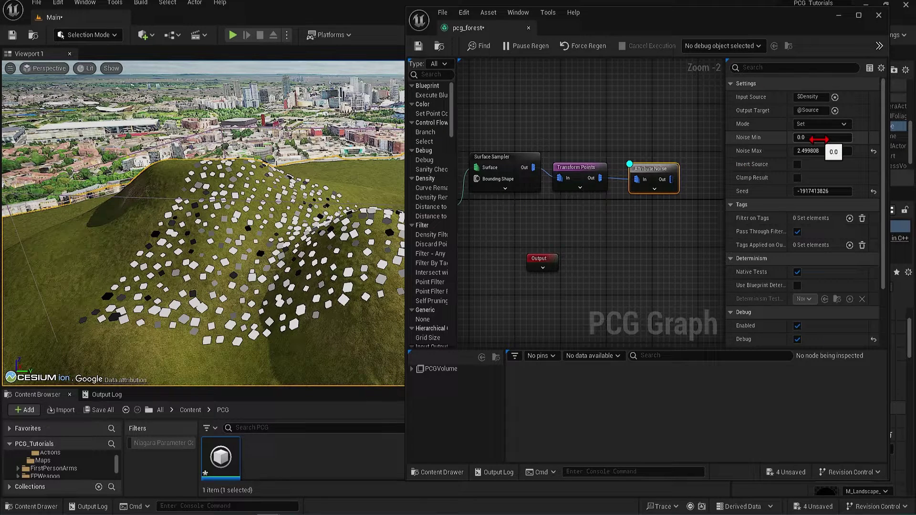
# - Lower the Attribute Noise node's Noise Min to about -0.36 and add a Density Filter node fed by its output
pyautogui.moveTo(827, 138); pyautogui.dragTo(827, 139)
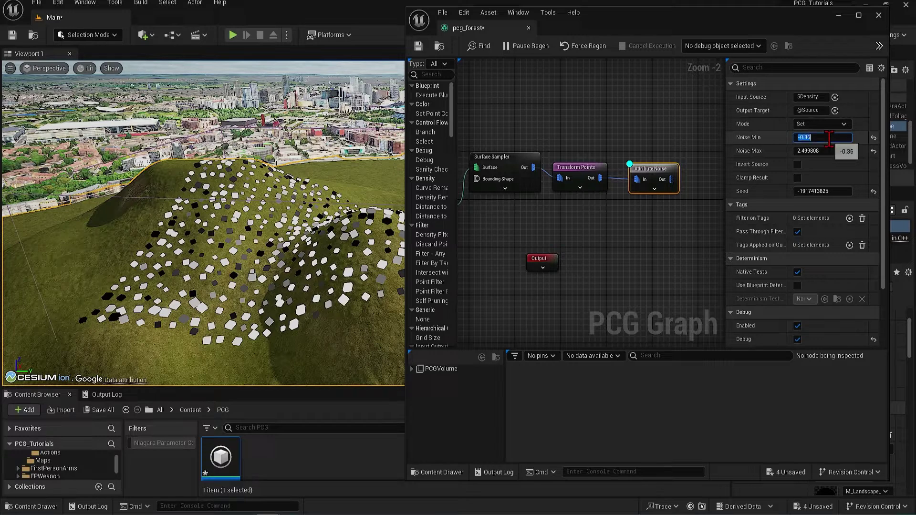
pyautogui.moveTo(672, 219); pyautogui.dragTo(581, 214, button='right')
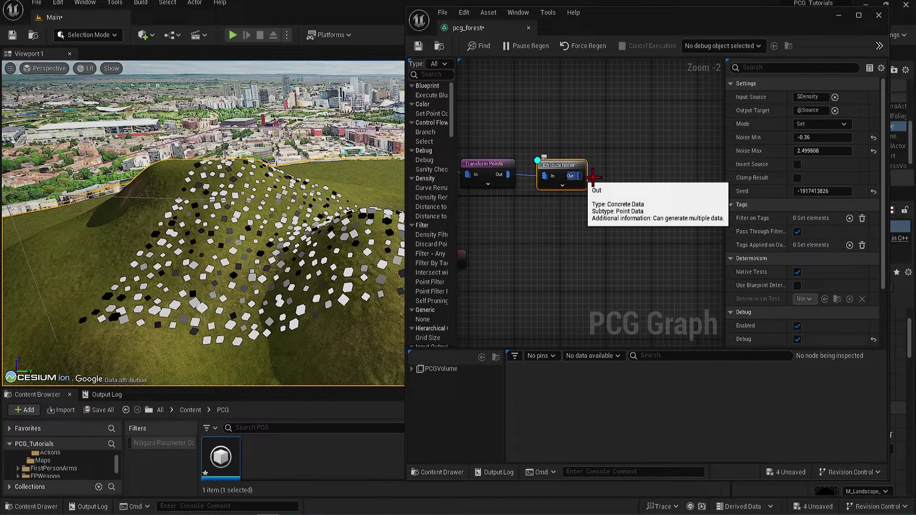
pyautogui.moveTo(582, 176); pyautogui.dragTo(633, 178)
pyautogui.write('fil')
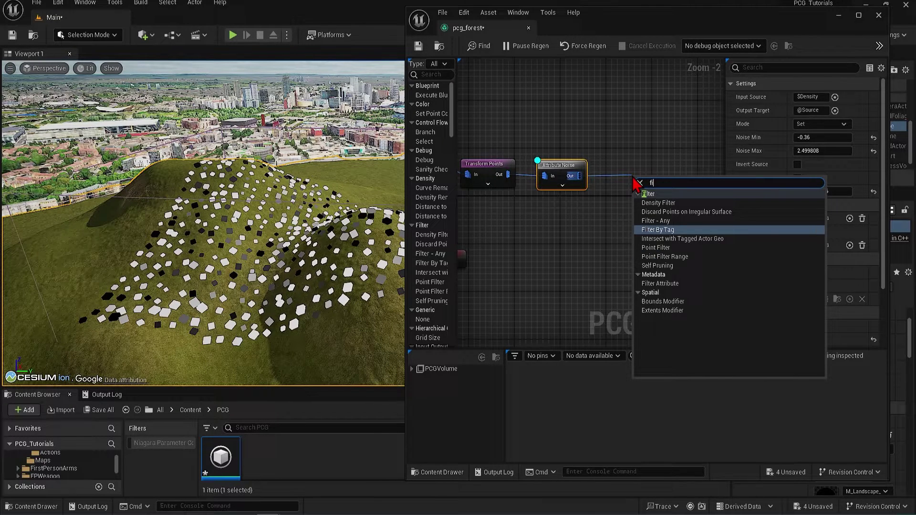
pyautogui.click(659, 204)
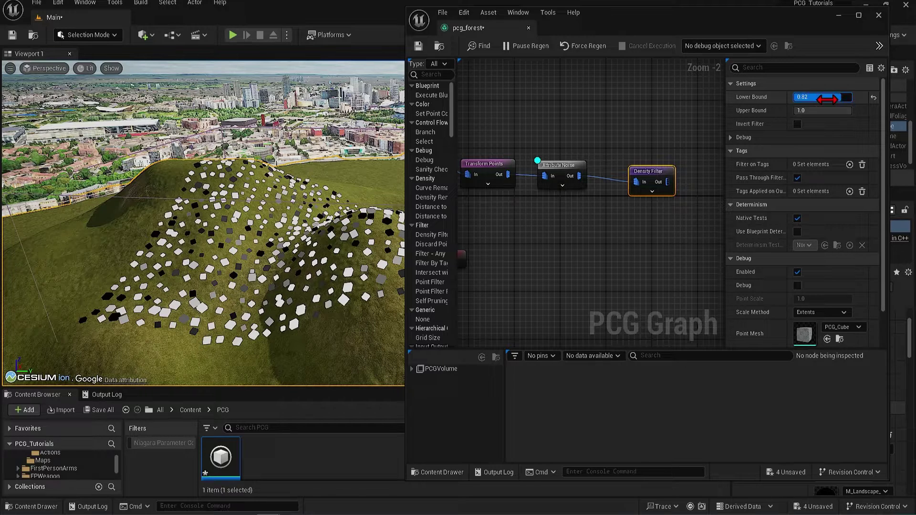
# - Turn on Debug for the Density Filter node and turn it off for the Attribute Noise node
pyautogui.rightClick(643, 173)
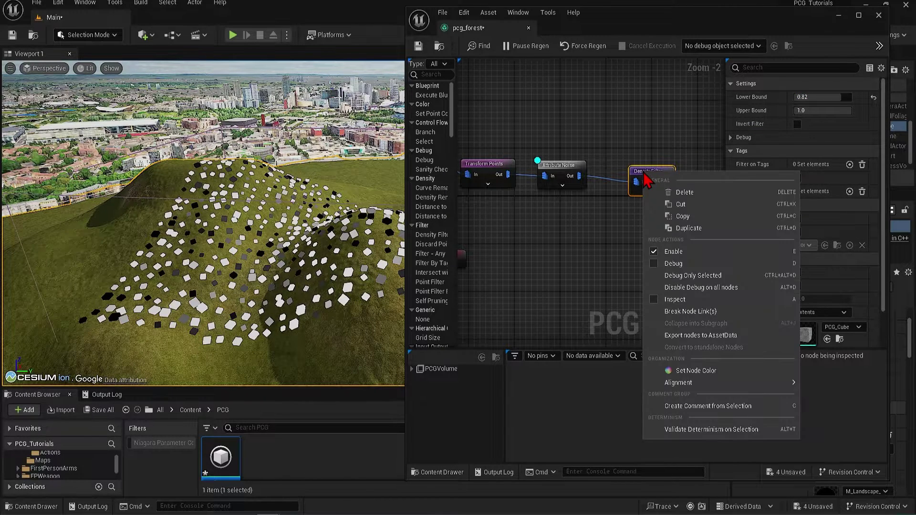
pyautogui.click(560, 172)
pyautogui.rightClick(558, 168)
pyautogui.click(571, 259)
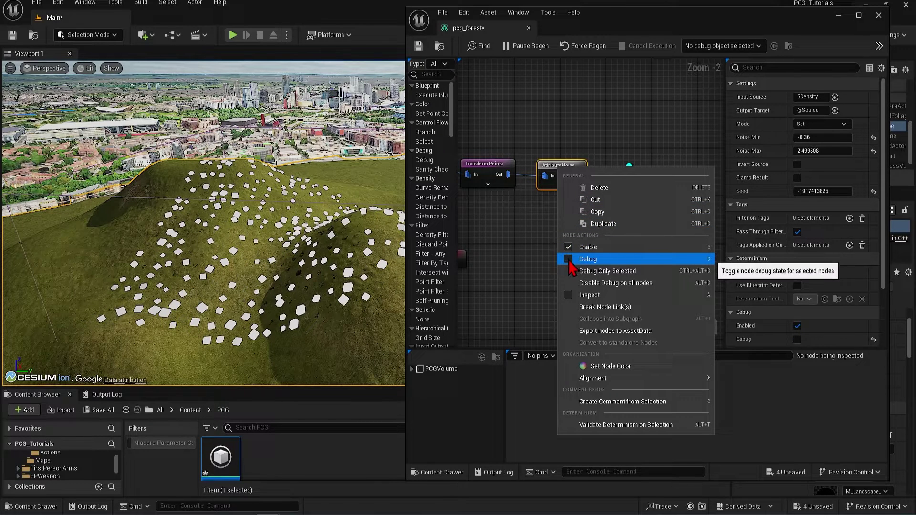
pyautogui.click(634, 147)
# - Set the Density Filter's Lower Bound to 0.0 and its Upper Bound to about 0.424
pyautogui.click(651, 184)
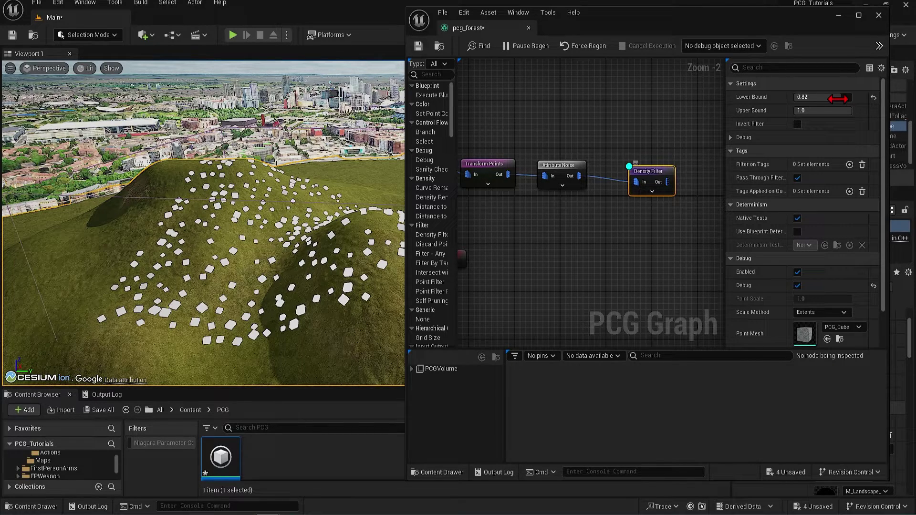
pyautogui.moveTo(844, 98); pyautogui.dragTo(794, 98)
pyautogui.moveTo(849, 110); pyautogui.dragTo(803, 110)
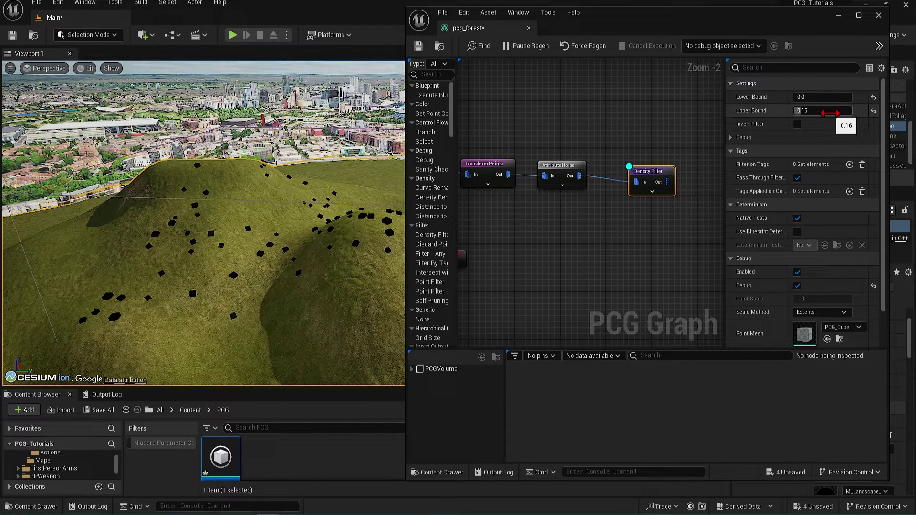
pyautogui.moveTo(830, 114); pyautogui.dragTo(824, 127)
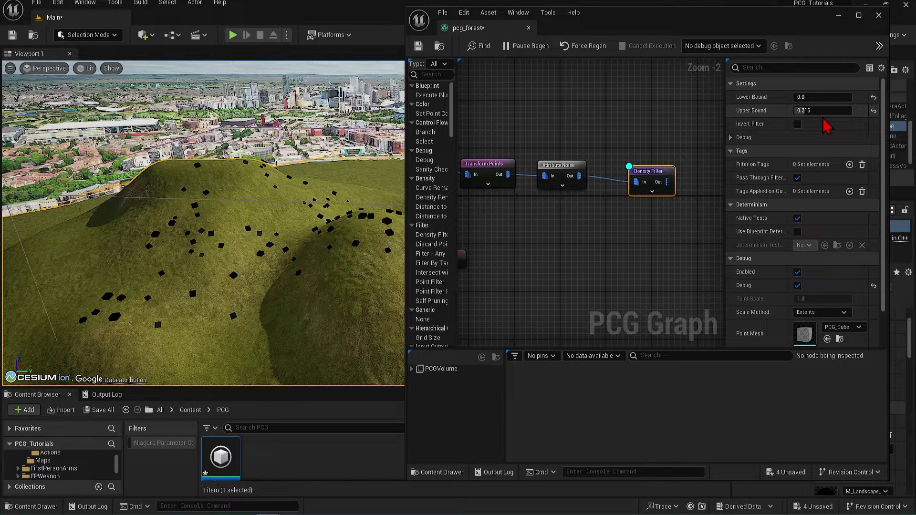
pyautogui.moveTo(817, 111); pyautogui.dragTo(817, 111)
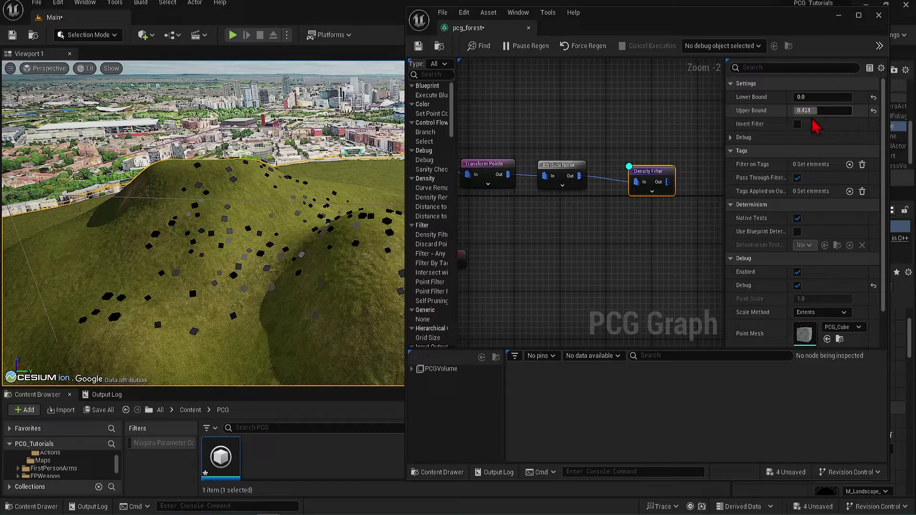
pyautogui.moveTo(274, 209); pyautogui.dragTo(251, 209, button='right')
pyautogui.moveTo(322, 219); pyautogui.dragTo(351, 226, button='right')
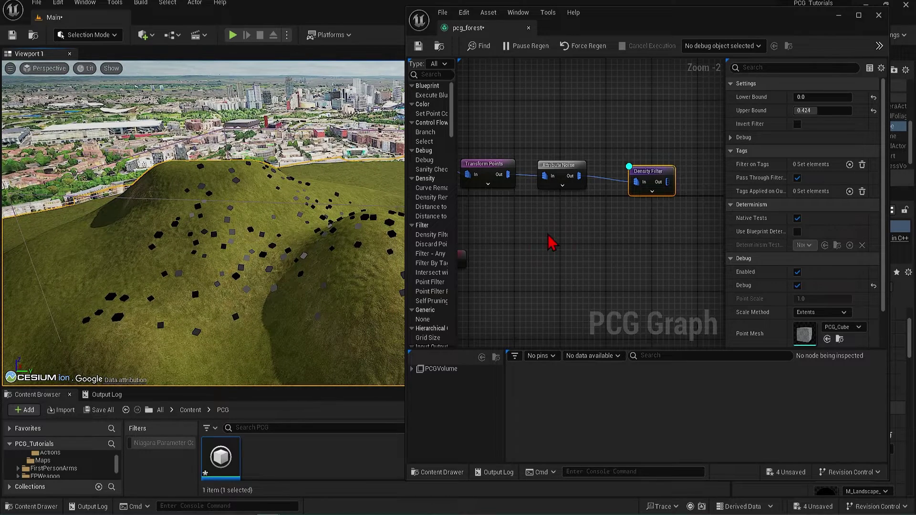
# - Add a Static Mesh Spawner node fed by the Density Filter output
pyautogui.click(606, 241)
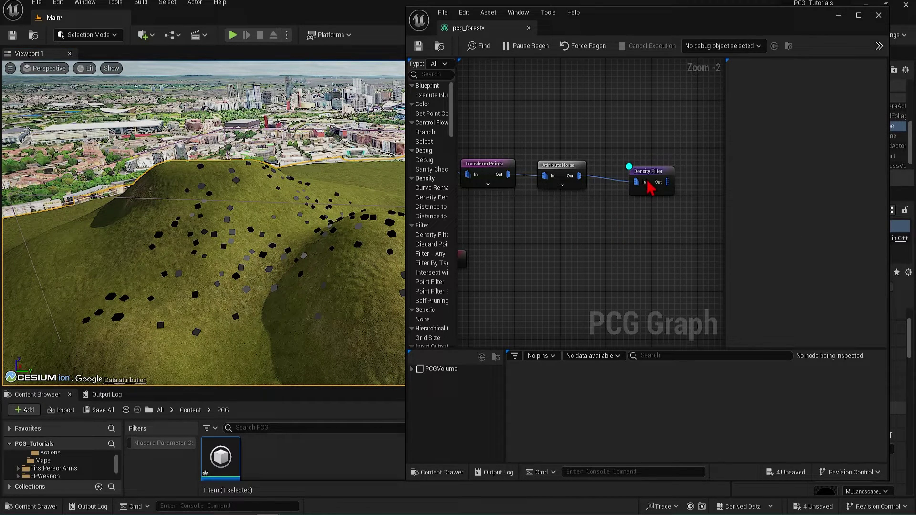
pyautogui.scroll(-2, 650, 221)
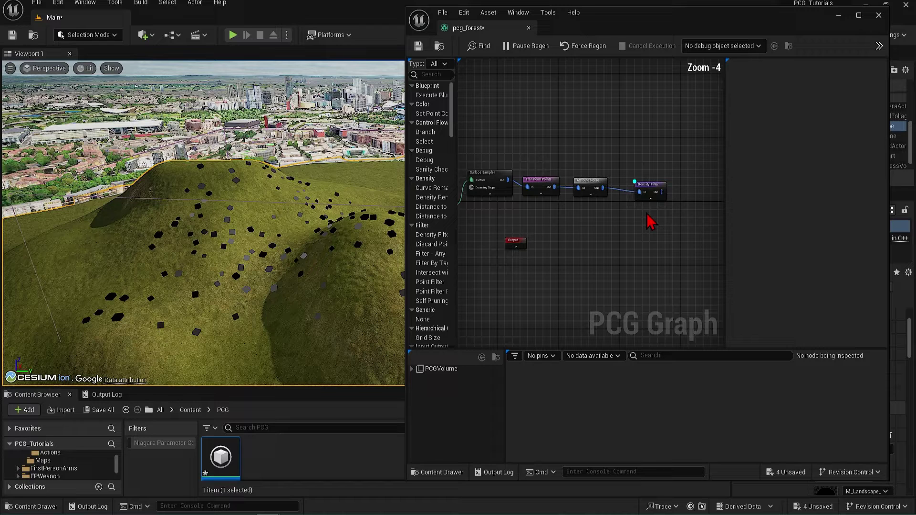
pyautogui.scroll(-1, 650, 221)
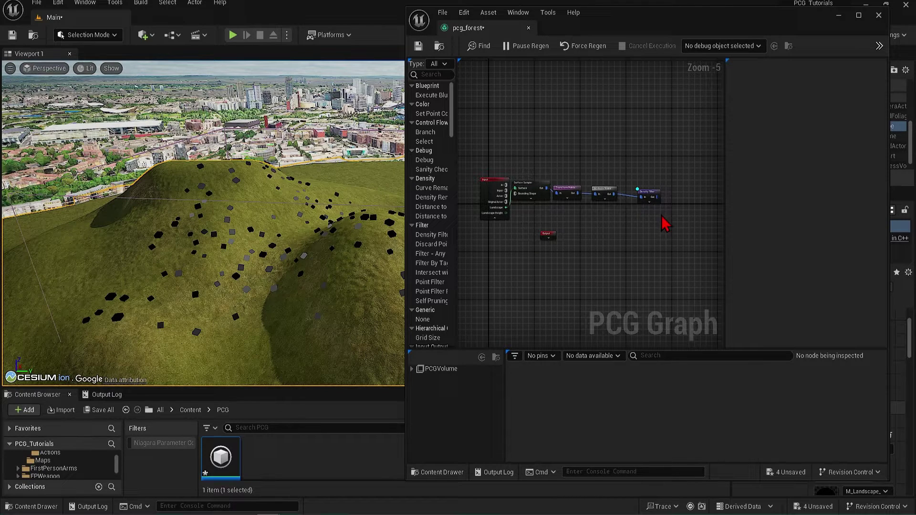
pyautogui.scroll(1, 660, 215)
pyautogui.moveTo(660, 214); pyautogui.dragTo(621, 196, button='right')
pyautogui.scroll(1, 535, 217)
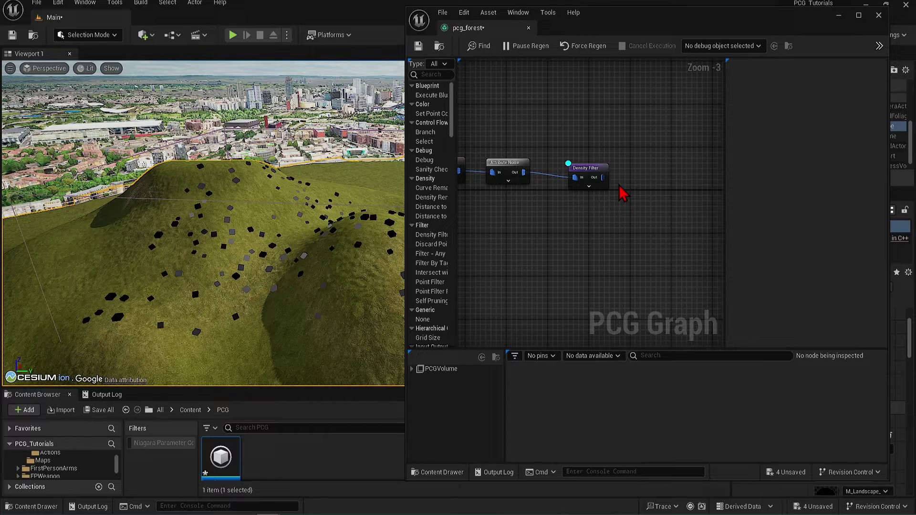
pyautogui.moveTo(602, 178); pyautogui.dragTo(643, 185)
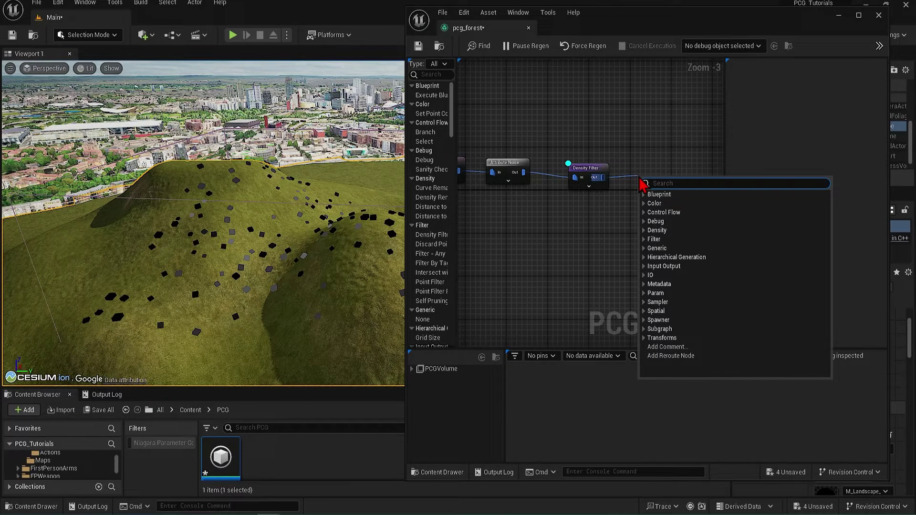
pyautogui.write('stati')
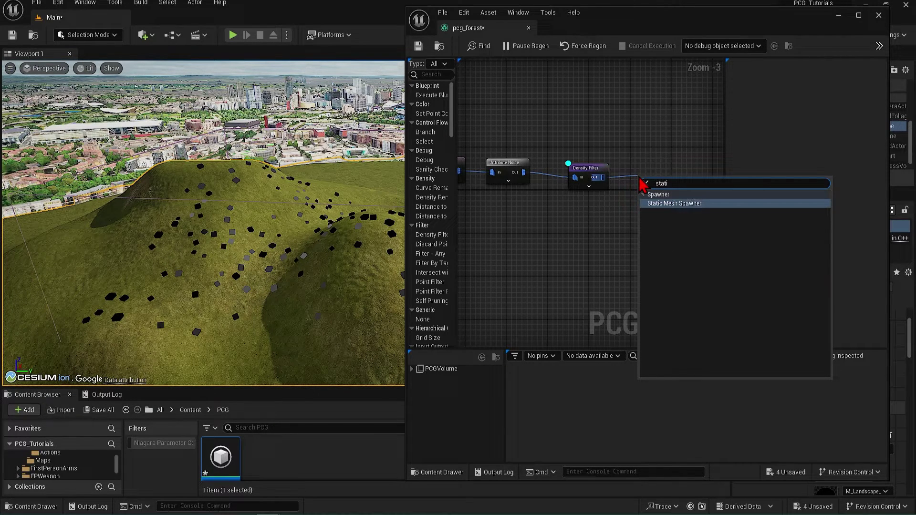
pyautogui.click(670, 204)
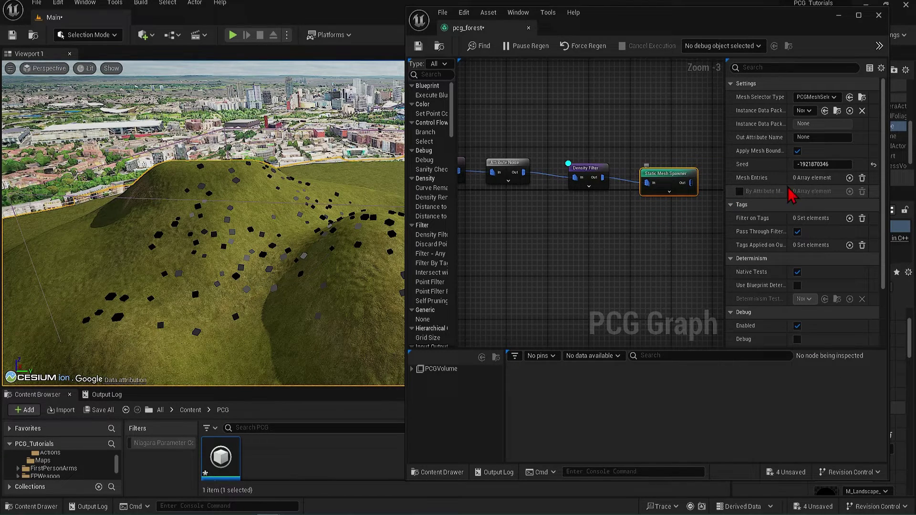
# - Add a mesh entry to the Static Mesh Spawner and expand its Descriptor settings
pyautogui.click(850, 179)
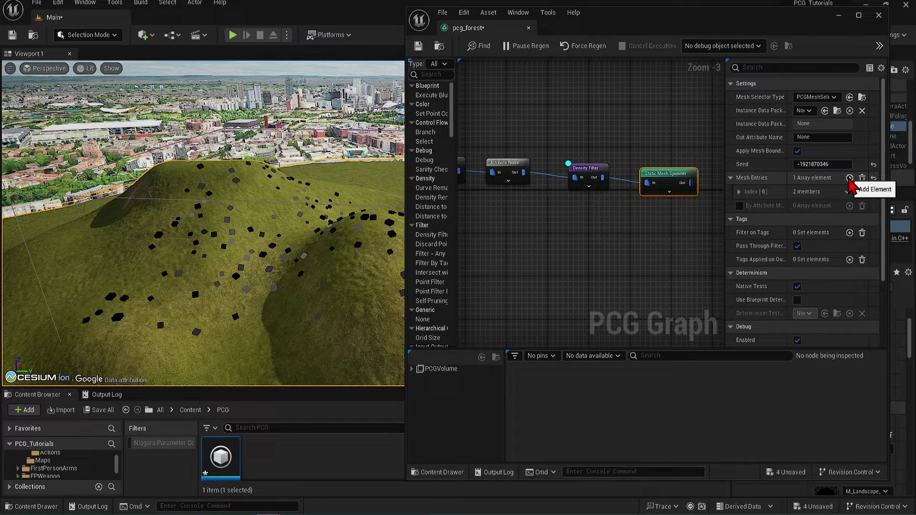
pyautogui.click(740, 191)
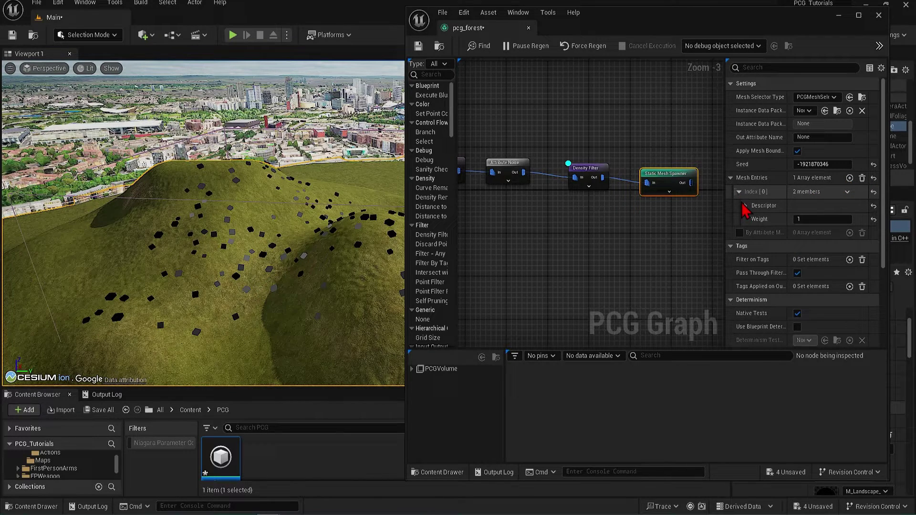
pyautogui.click(745, 206)
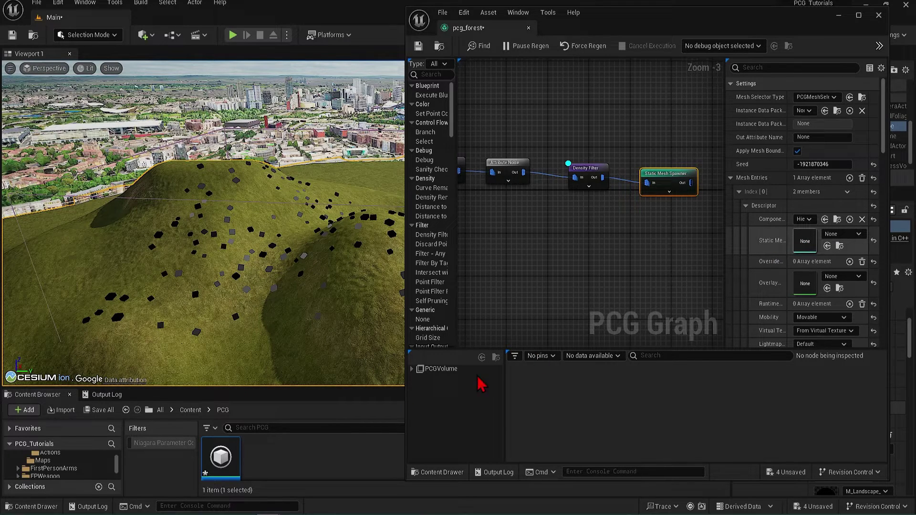
# - Enlarge the content browser and open the NorwayMaple/Geometry/SimpleWind folder containing the tree meshes
pyautogui.scroll(-3, 67, 479)
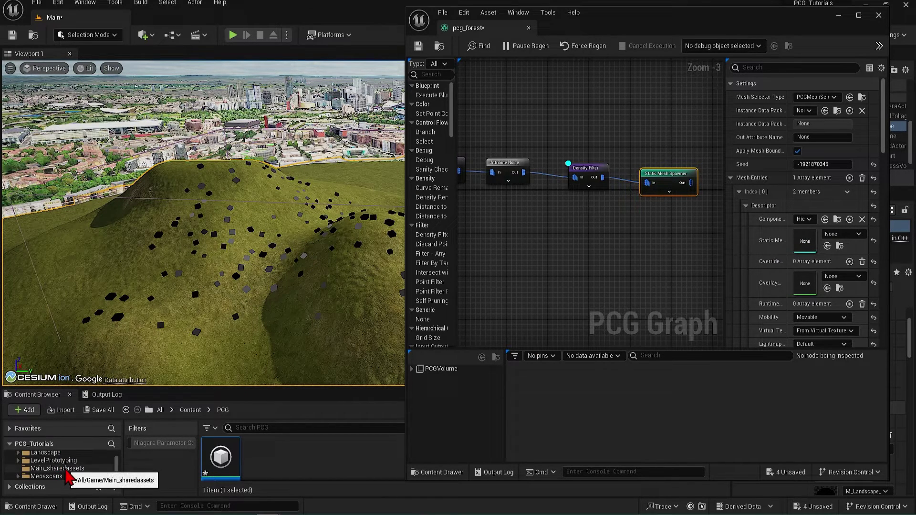
pyautogui.click(57, 476)
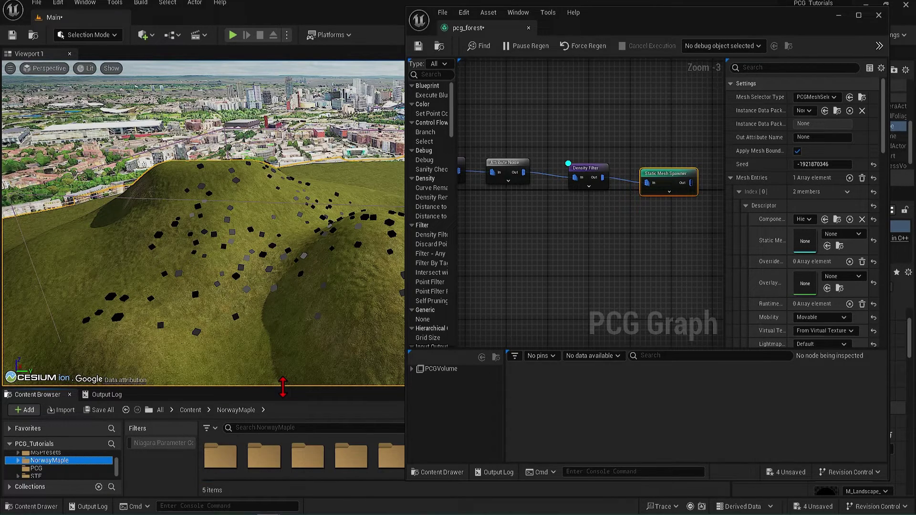
pyautogui.moveTo(283, 388); pyautogui.dragTo(288, 350)
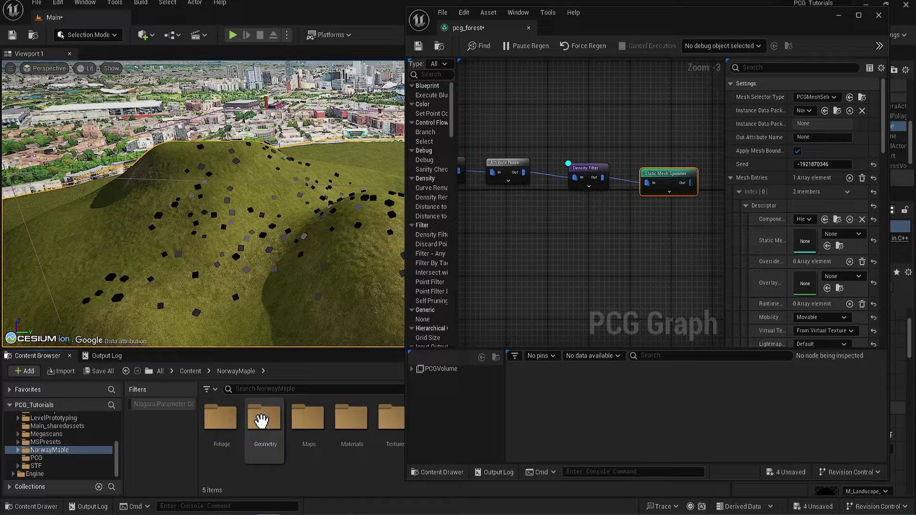
pyautogui.doubleClick(262, 420)
pyautogui.doubleClick(261, 422)
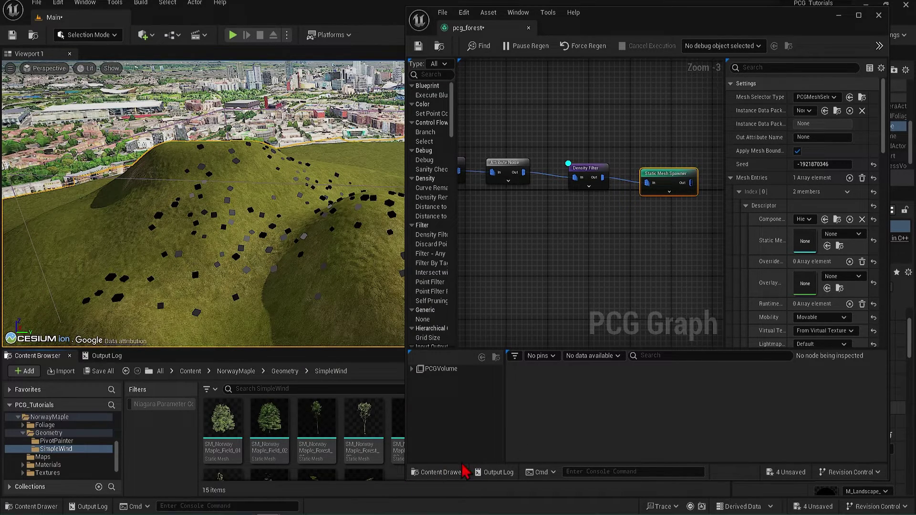
# - Place the graph window beside the tree assets and assign SM_NorwayMaple_Field_02 as the first mesh entry's Static Mesh
pyautogui.moveTo(586, 29); pyautogui.dragTo(724, 1)
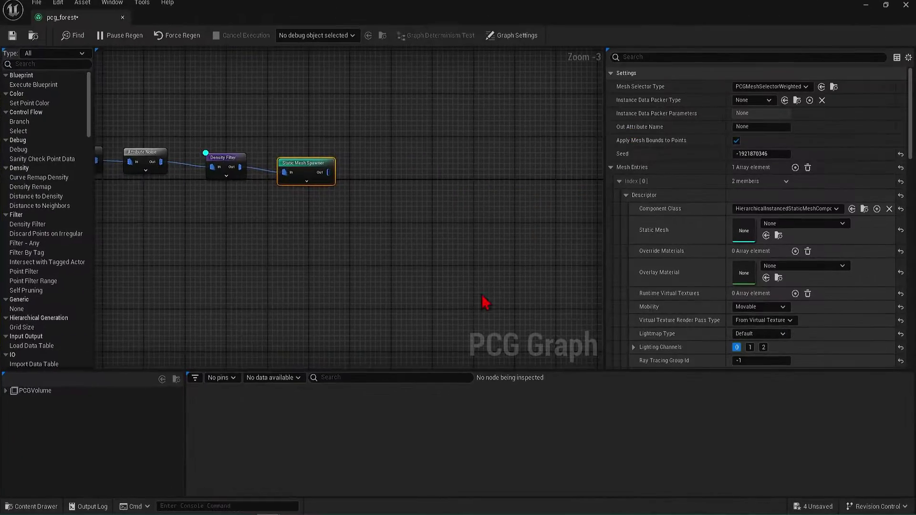
pyautogui.click(867, 6)
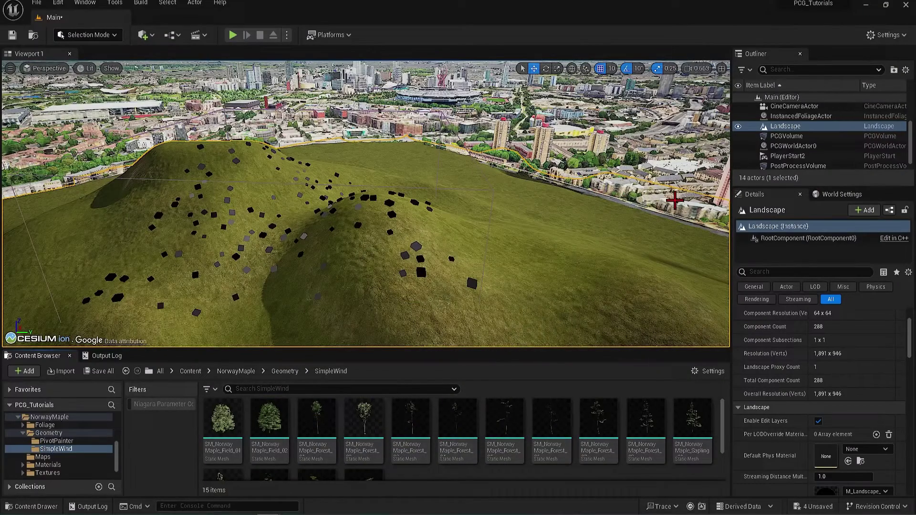
pyautogui.moveTo(309, 511)
pyautogui.click(308, 493)
pyautogui.moveTo(318, 13); pyautogui.dragTo(658, 52)
pyautogui.moveTo(275, 434); pyautogui.dragTo(810, 270)
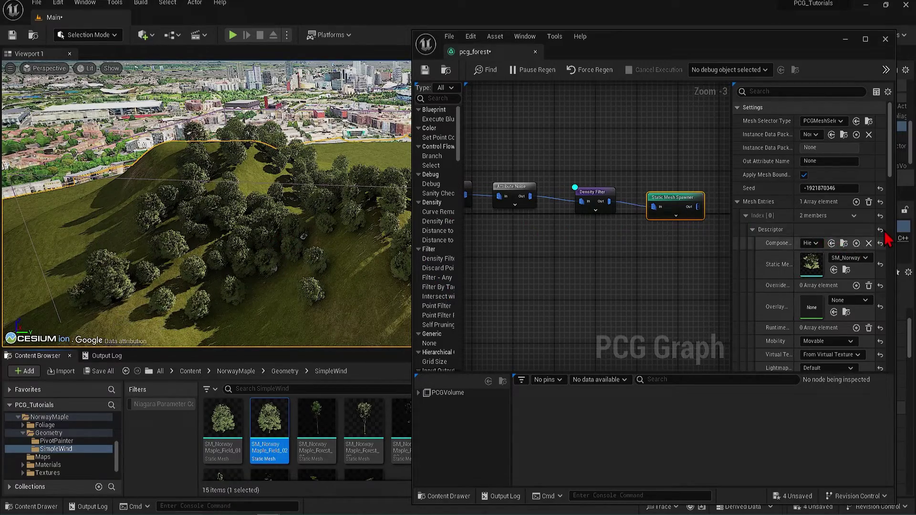
# - Add a second mesh entry to the spawner and assign the second SM_NorwayMaple_Forest tree as its Static Mesh
pyautogui.click(857, 203)
pyautogui.click(745, 216)
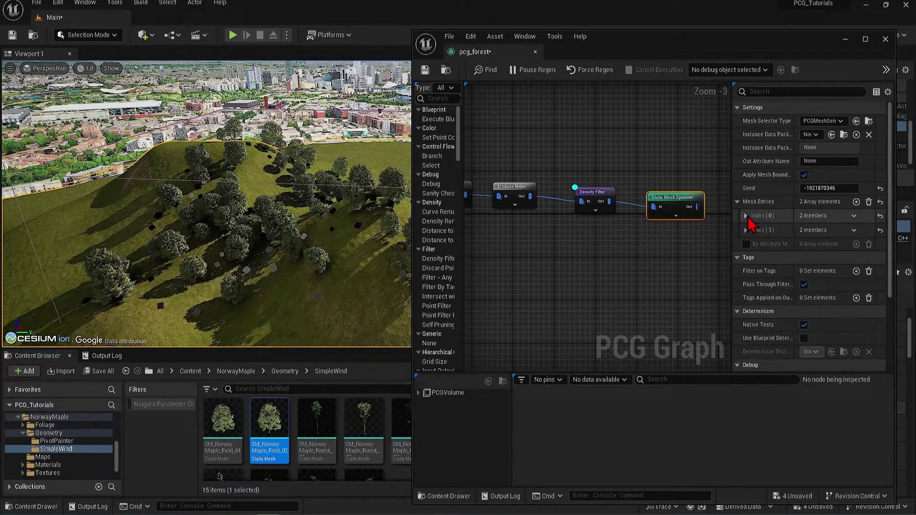
pyautogui.click(746, 231)
pyautogui.click(752, 244)
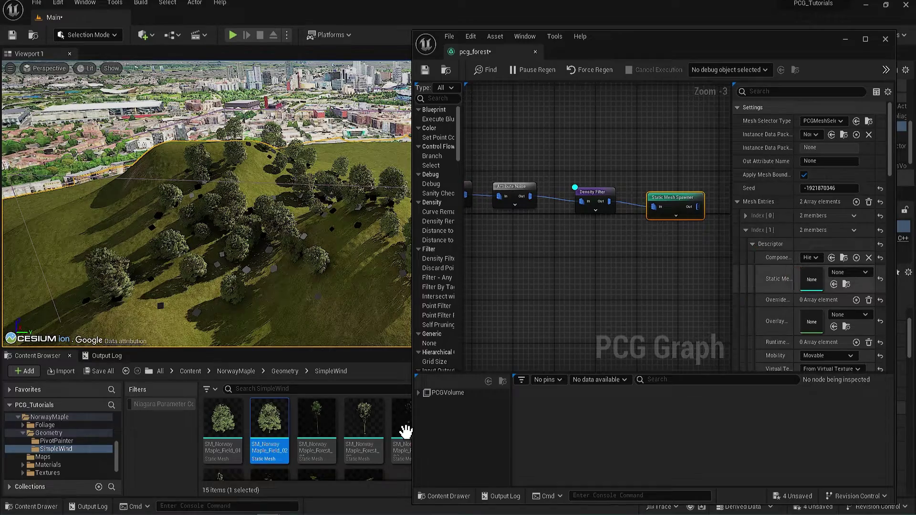
pyautogui.moveTo(366, 423); pyautogui.dragTo(809, 289)
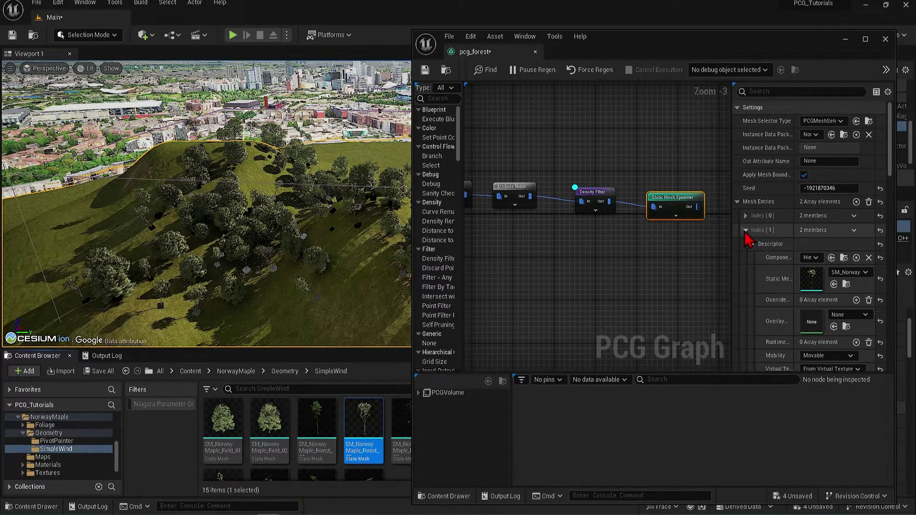
# - Enable Absolute Rotation on the Transform Points node
pyautogui.moveTo(313, 215)
pyautogui.mouseDown(button='right')
pyautogui.moveTo(281, 210)
pyautogui.moveTo(319, 226)
pyautogui.moveTo(307, 195)
pyautogui.moveTo(312, 215)
pyautogui.mouseUp(button='right')
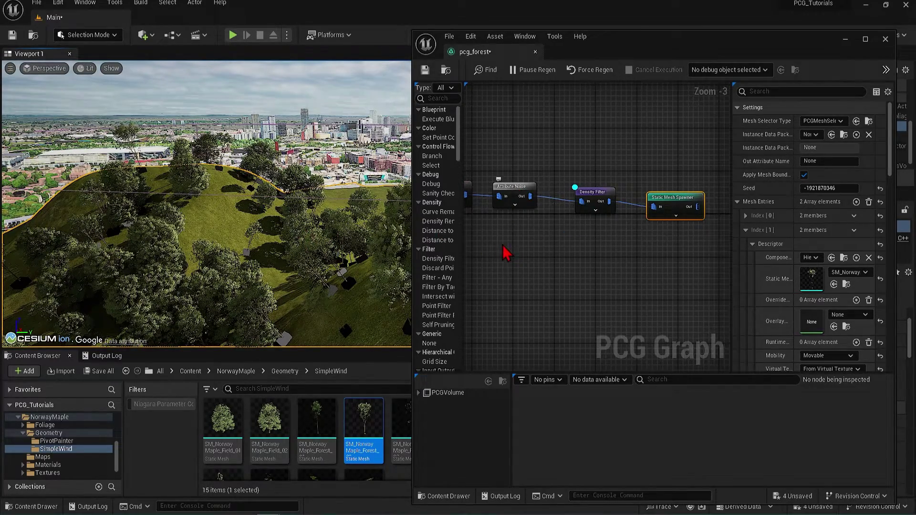
pyautogui.moveTo(505, 254); pyautogui.dragTo(604, 247, button='right')
pyautogui.click(562, 200)
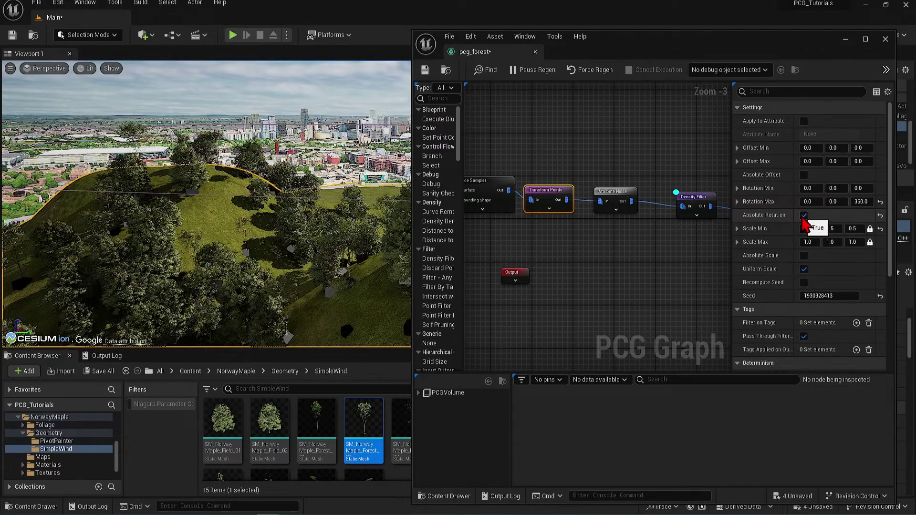
# - Turn off Debug on the Density Filter node and clear the node selection
pyautogui.click(697, 203)
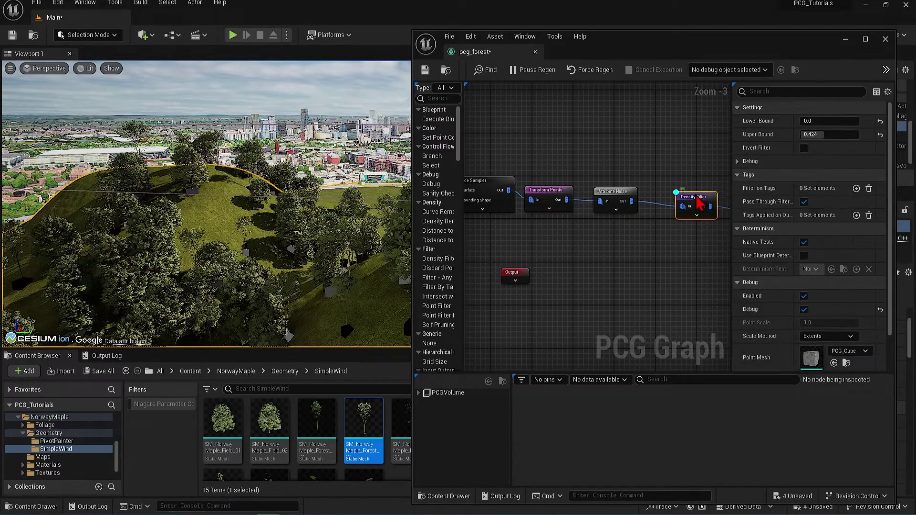
pyautogui.rightClick(697, 197)
pyautogui.click(708, 288)
pyautogui.click(661, 290)
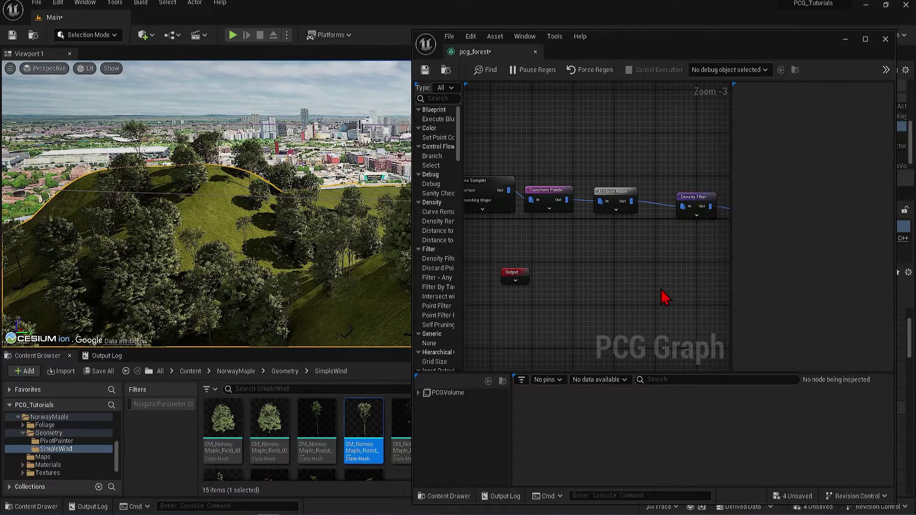
# - Widen the details pane of the graph window and bring up the Static Mesh Spawner's settings
pyautogui.click(377, 114)
pyautogui.moveTo(377, 114); pyautogui.dragTo(355, 128, button='right')
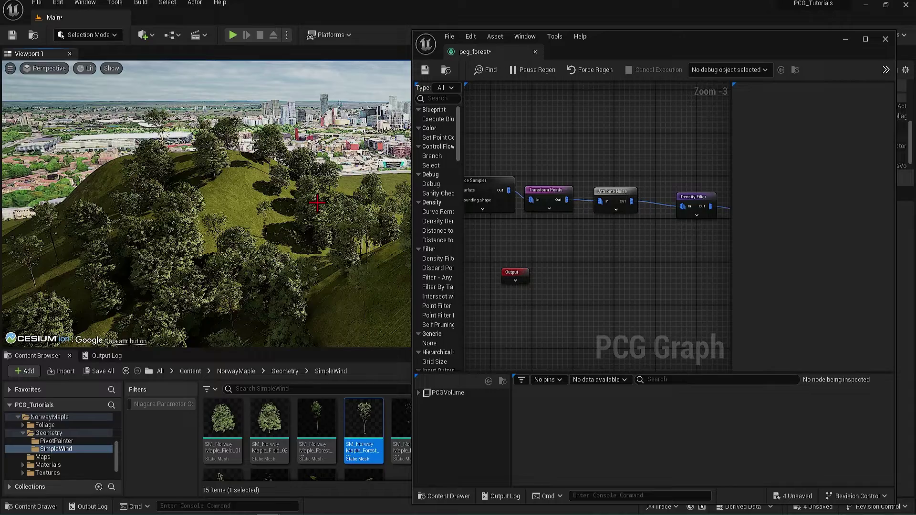
pyautogui.moveTo(317, 203); pyautogui.dragTo(316, 204, button='right')
pyautogui.moveTo(668, 258); pyautogui.dragTo(457, 261, button='right')
pyautogui.click(546, 209)
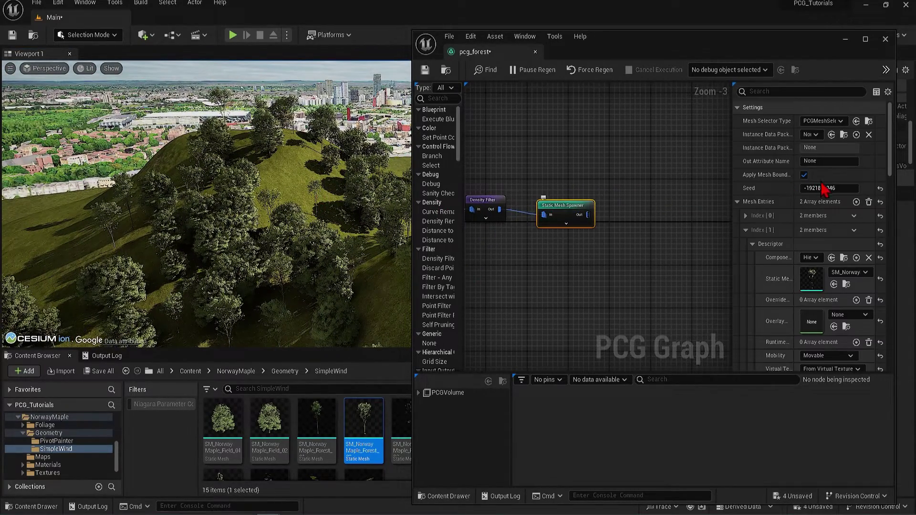
pyautogui.moveTo(894, 153); pyautogui.dragTo(895, 251)
pyautogui.click(725, 230)
pyautogui.click(729, 234)
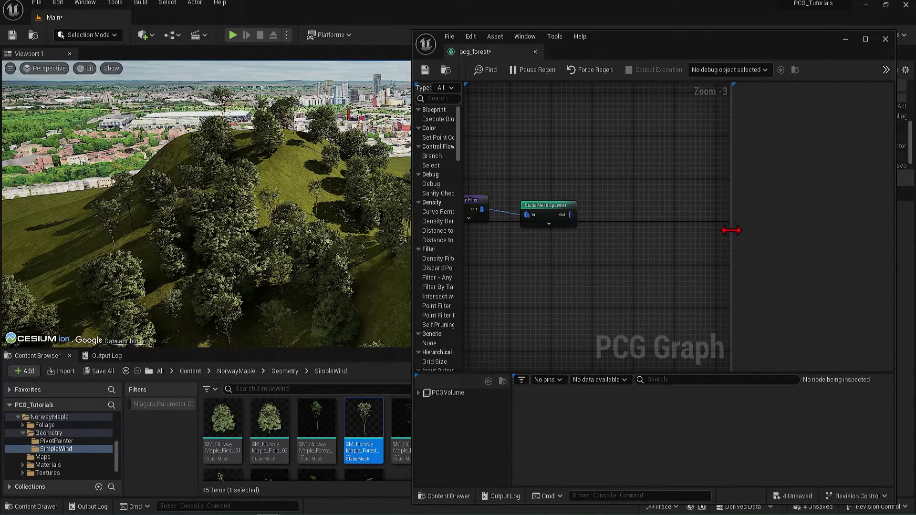
pyautogui.moveTo(733, 230); pyautogui.dragTo(683, 231)
pyautogui.click(573, 210)
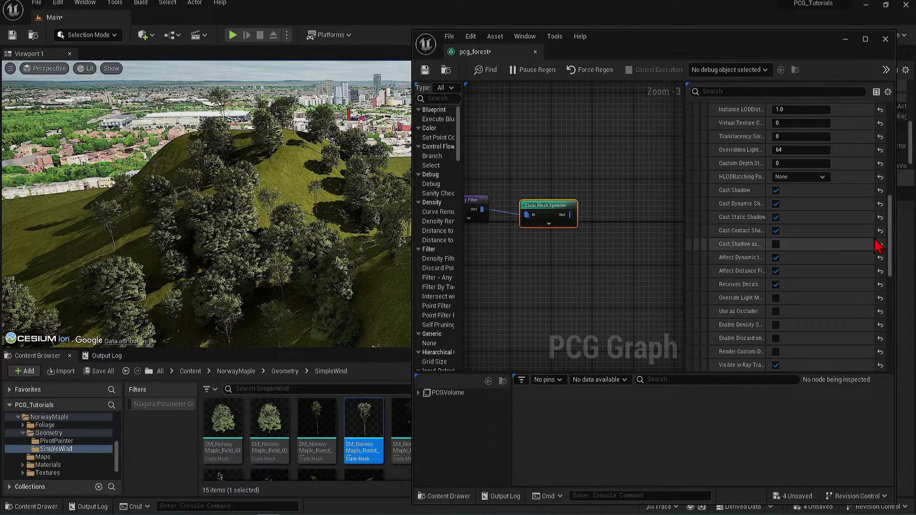
# - Try a Weight of 3 on the spawner's second mesh entry and settle on 2
pyautogui.moveTo(893, 205); pyautogui.dragTo(891, 265)
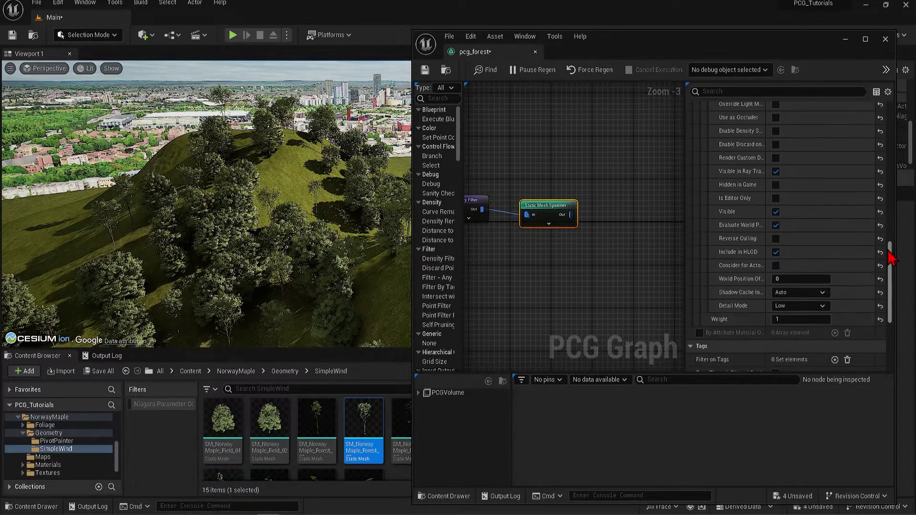
pyautogui.click(808, 318)
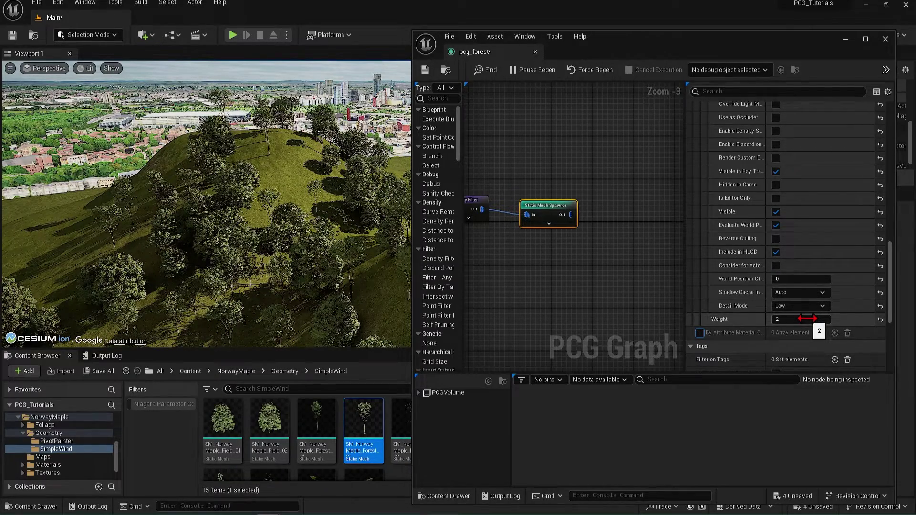
pyautogui.press('Return')
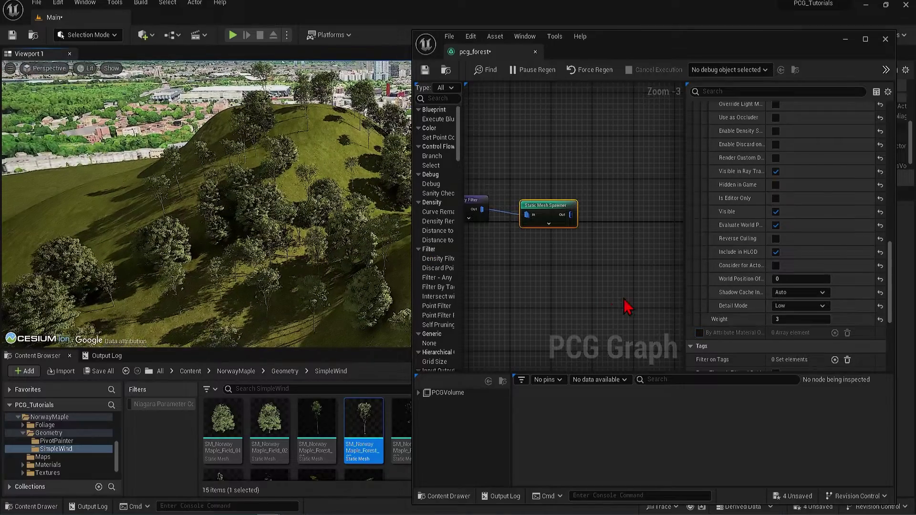
pyautogui.click(804, 319)
pyautogui.write('2')
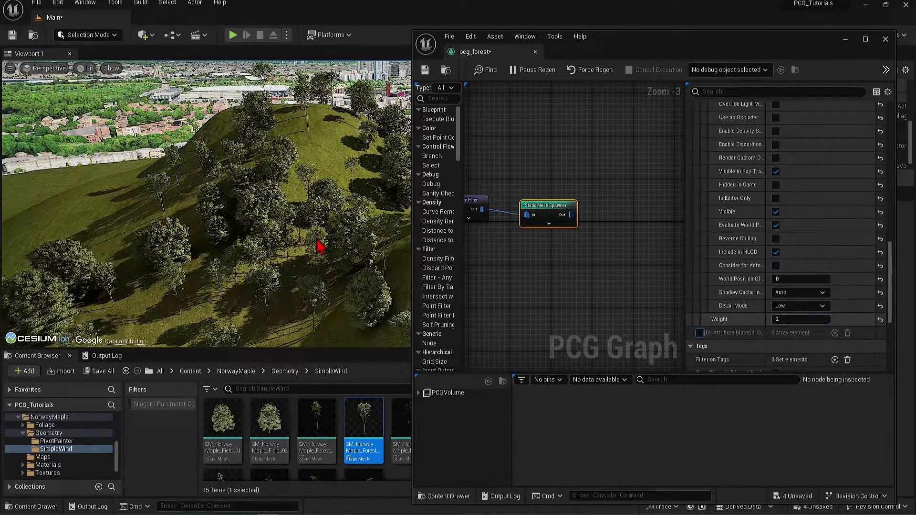
pyautogui.moveTo(321, 246); pyautogui.dragTo(205, 208, button='right')
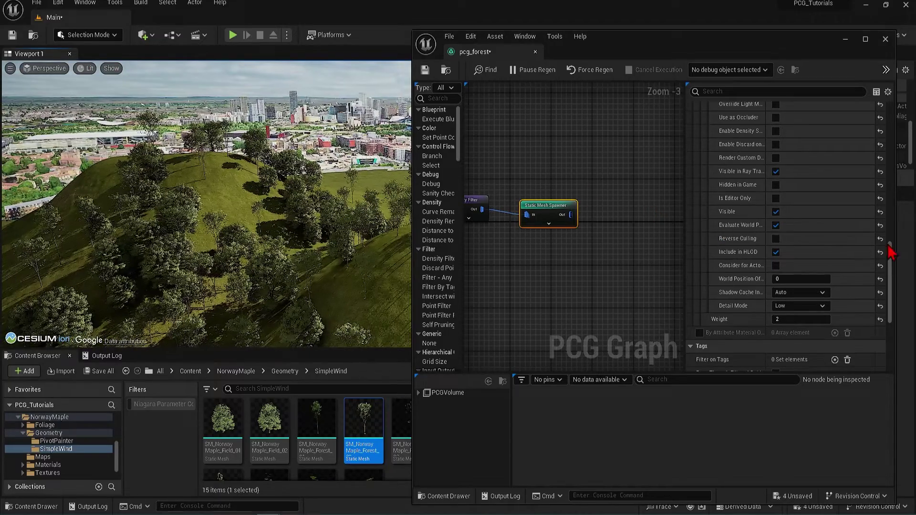
# - Add a third mesh entry to the Static Mesh Spawner and give it a Weight of 3
pyautogui.moveTo(892, 260); pyautogui.dragTo(901, 129)
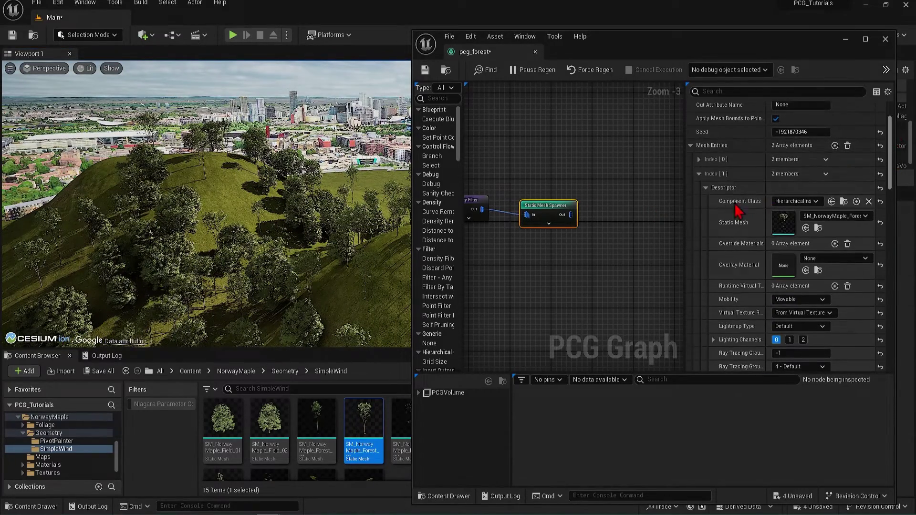
pyautogui.click(699, 175)
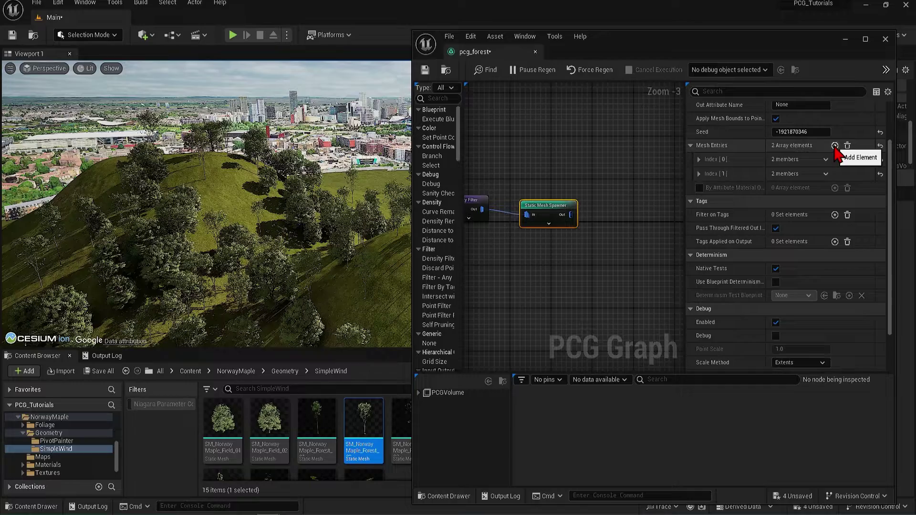
pyautogui.click(835, 145)
pyautogui.click(699, 188)
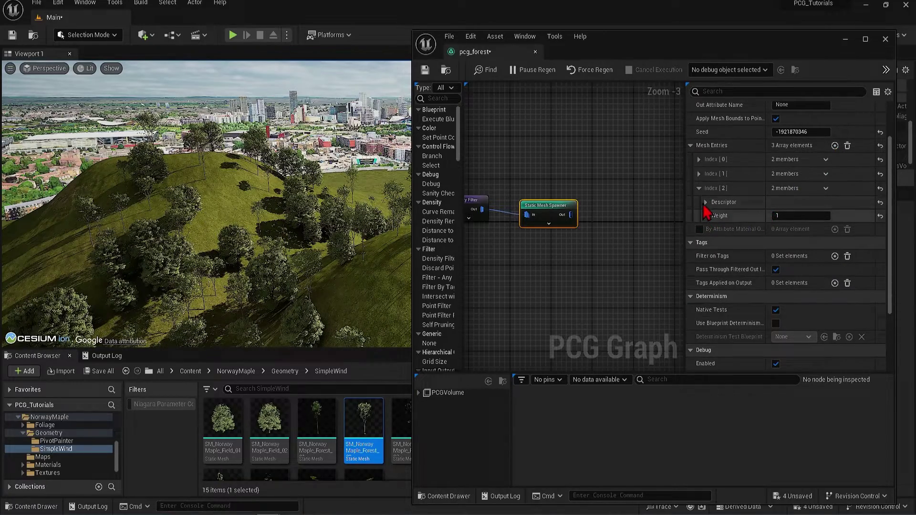
pyautogui.click(787, 215)
pyautogui.write('3')
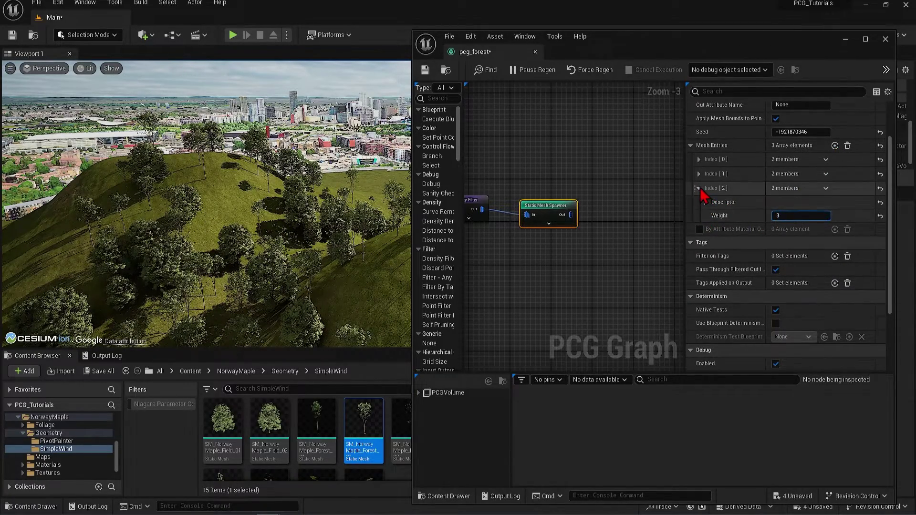
# - Assign SM_NorwayMaple_Sapling_02 as the Static Mesh in the third mesh entry's Descriptor
pyautogui.click(699, 189)
pyautogui.click(699, 188)
pyautogui.click(706, 203)
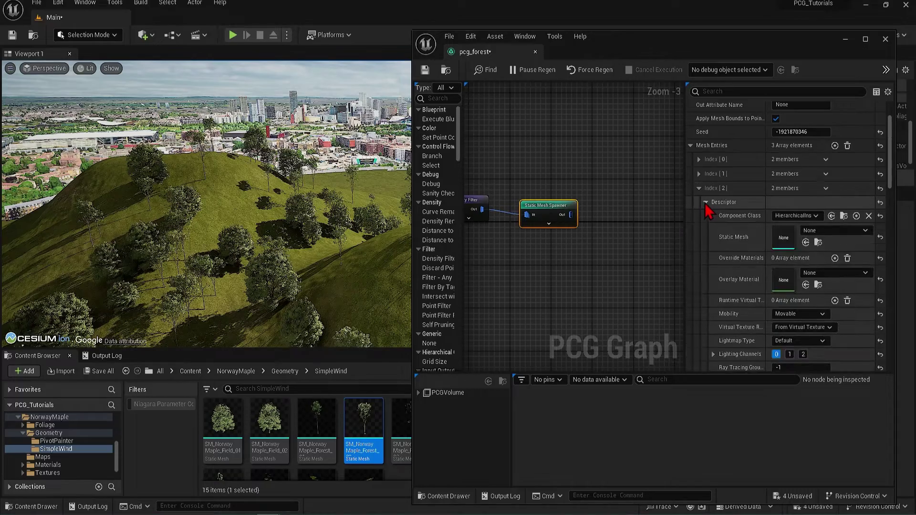
pyautogui.scroll(-1, 315, 453)
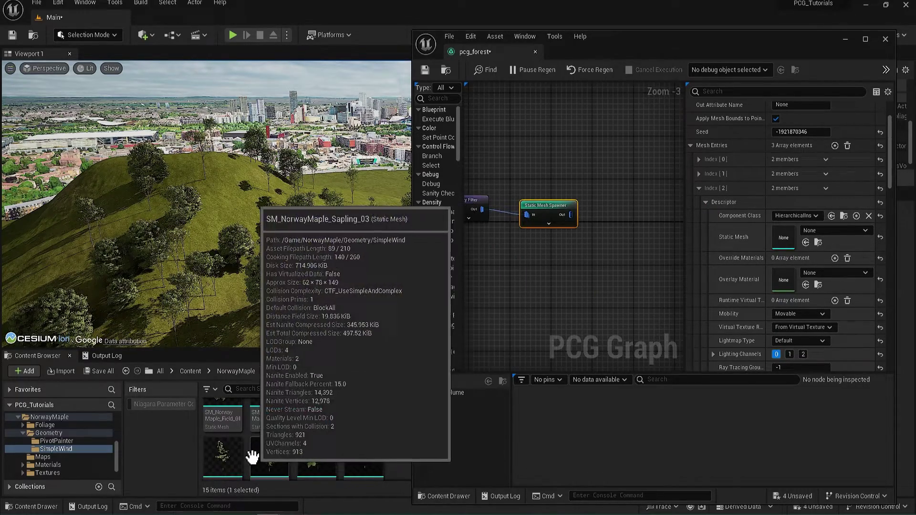
pyautogui.moveTo(223, 455); pyautogui.dragTo(782, 241)
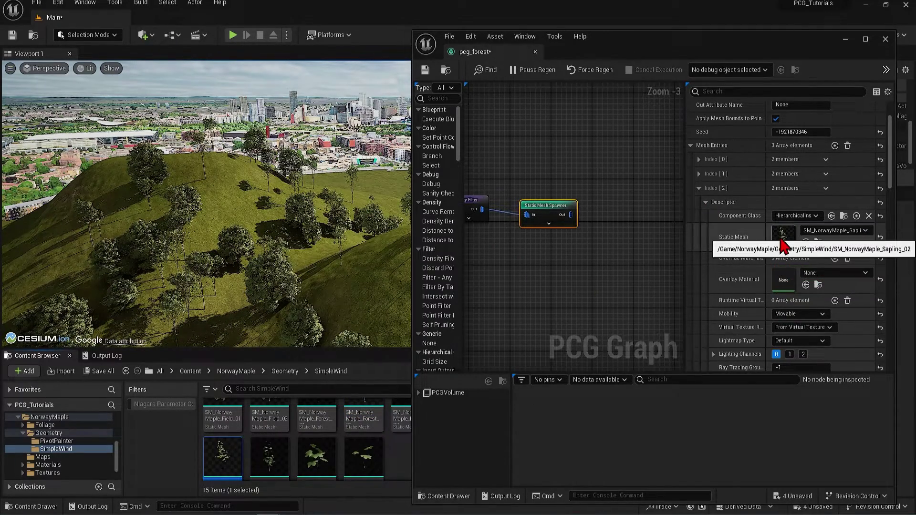
# - Set the third mesh entry's Weight to 1 and minimize the graph window
pyautogui.moveTo(388, 253); pyautogui.dragTo(276, 299, button='right')
pyautogui.moveTo(361, 268); pyautogui.dragTo(346, 225, button='right')
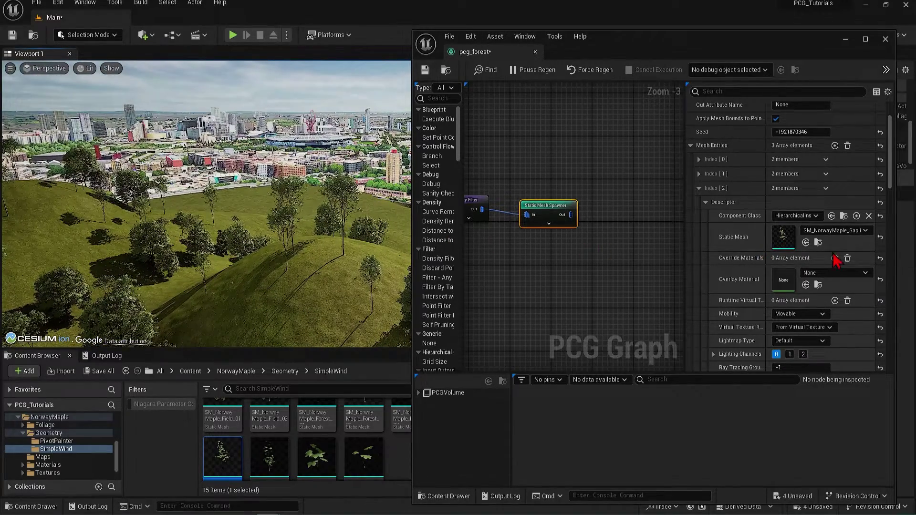
pyautogui.moveTo(890, 154); pyautogui.dragTo(888, 319)
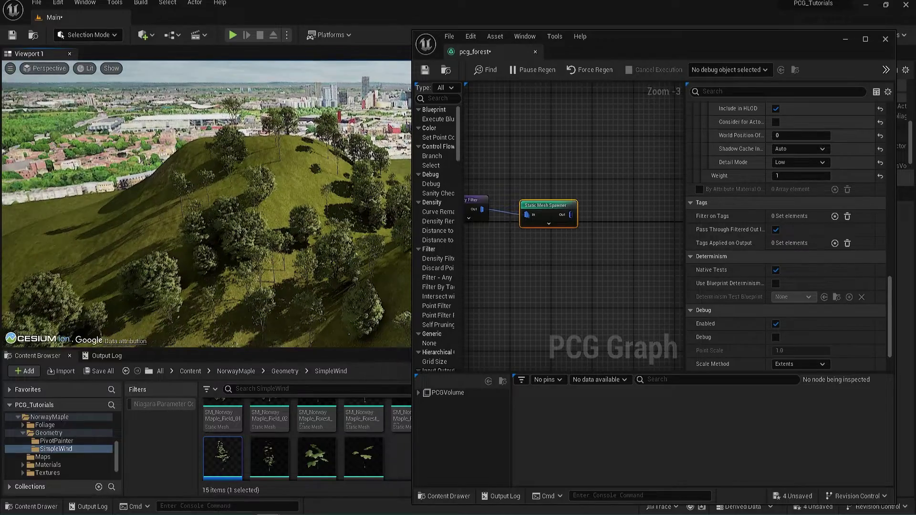
pyautogui.click(846, 41)
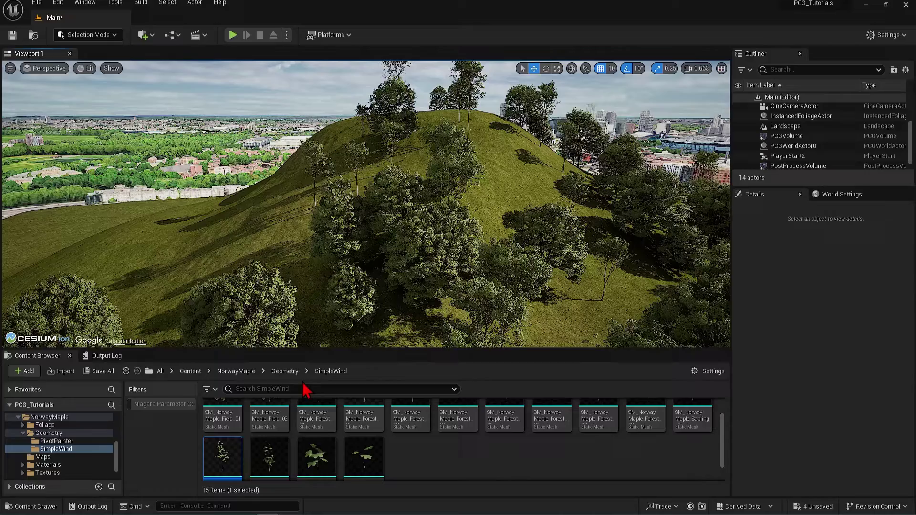
# - Search the whole Content folder for mf_simple and open the MF_SimpleWind material function
pyautogui.scroll(10, 71, 461)
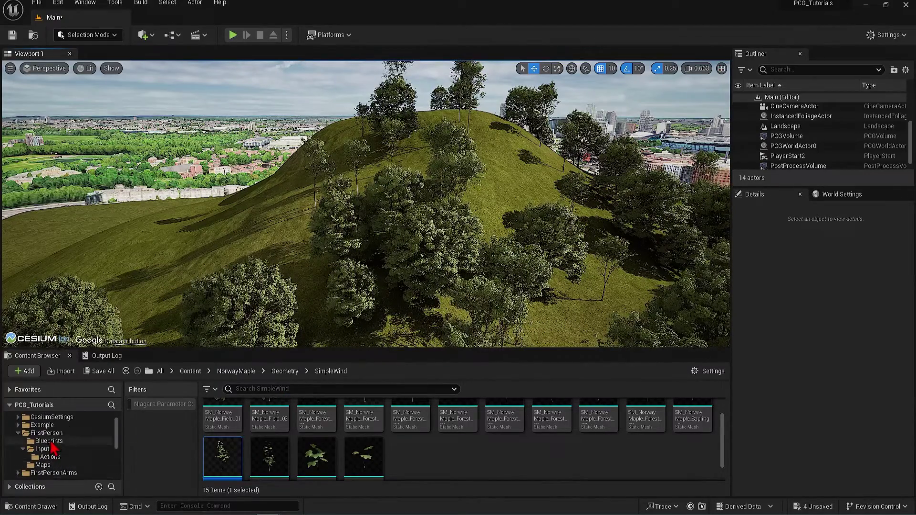
pyautogui.click(36, 425)
pyautogui.click(377, 389)
pyautogui.write('mf_')
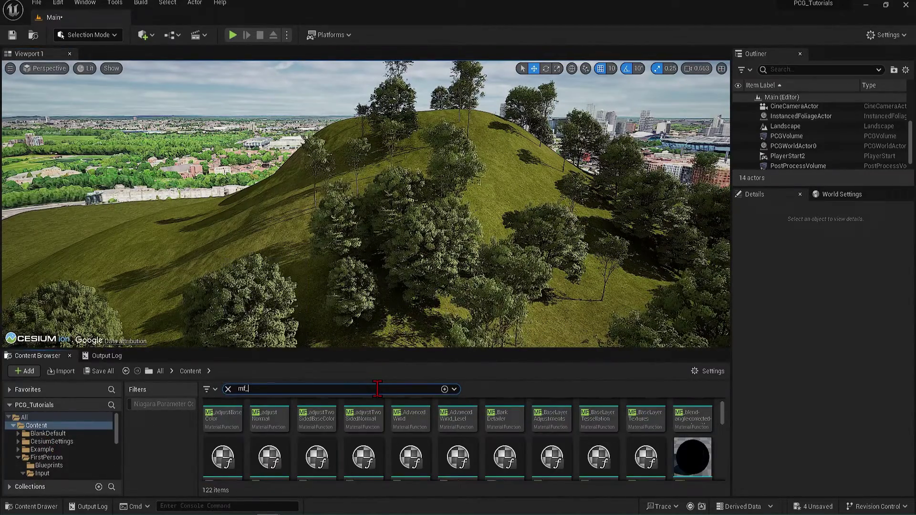
pyautogui.write('simple')
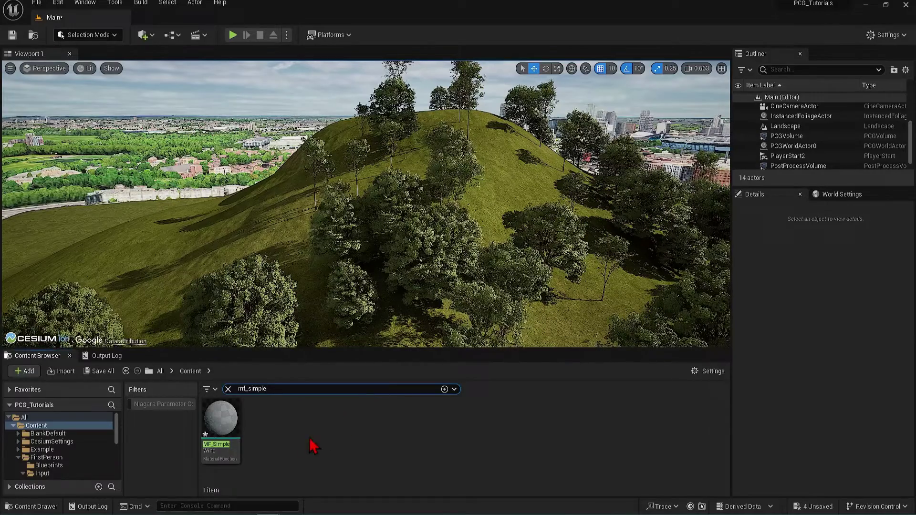
pyautogui.doubleClick(225, 423)
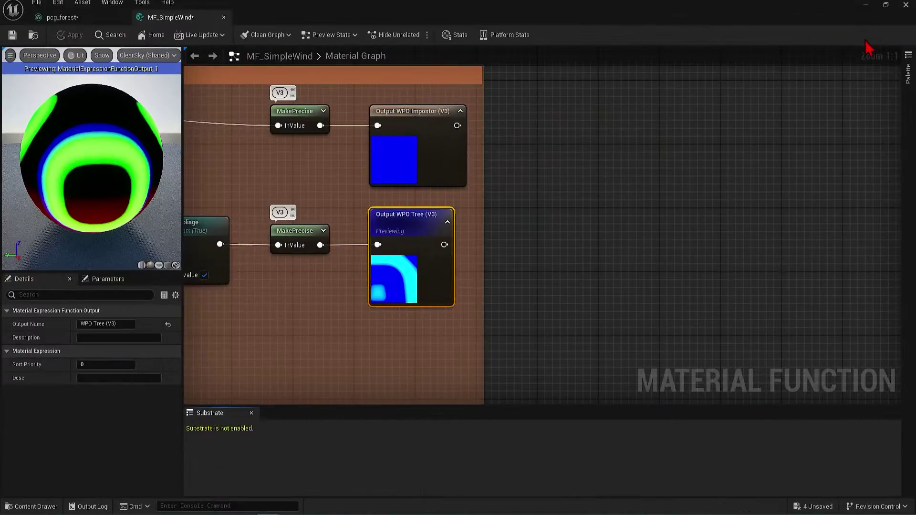
# - Move the ObjectPivotPoint node clear of Absolute World Position in the Main Rotator section and open its function
pyautogui.scroll(-3, 619, 228)
pyautogui.moveTo(348, 230); pyautogui.dragTo(730, 228, button='right')
pyautogui.moveTo(423, 227); pyautogui.dragTo(811, 225, button='right')
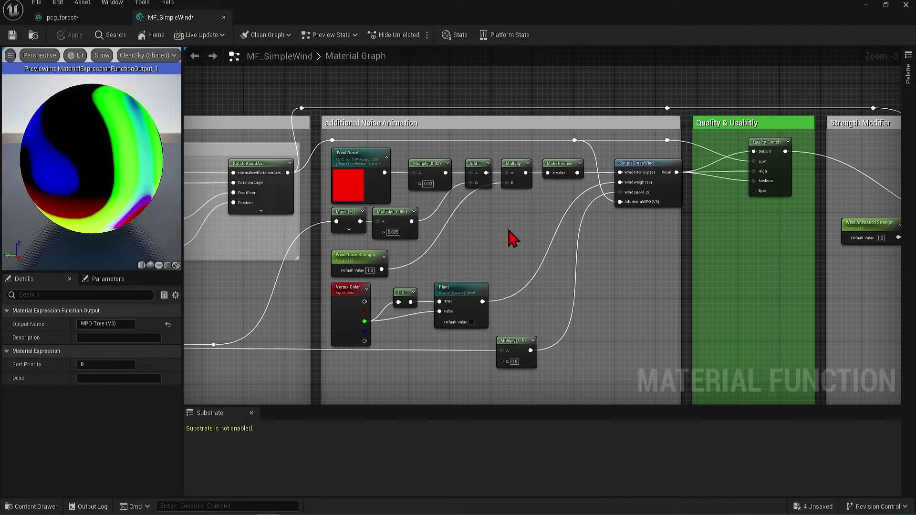
pyautogui.moveTo(413, 218); pyautogui.dragTo(740, 217, button='right')
pyautogui.scroll(3, 544, 174)
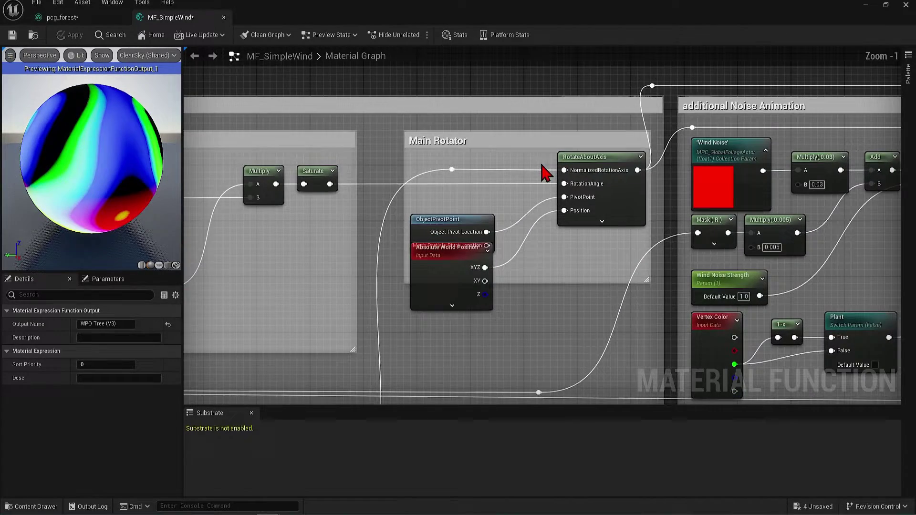
pyautogui.moveTo(451, 227); pyautogui.dragTo(465, 165)
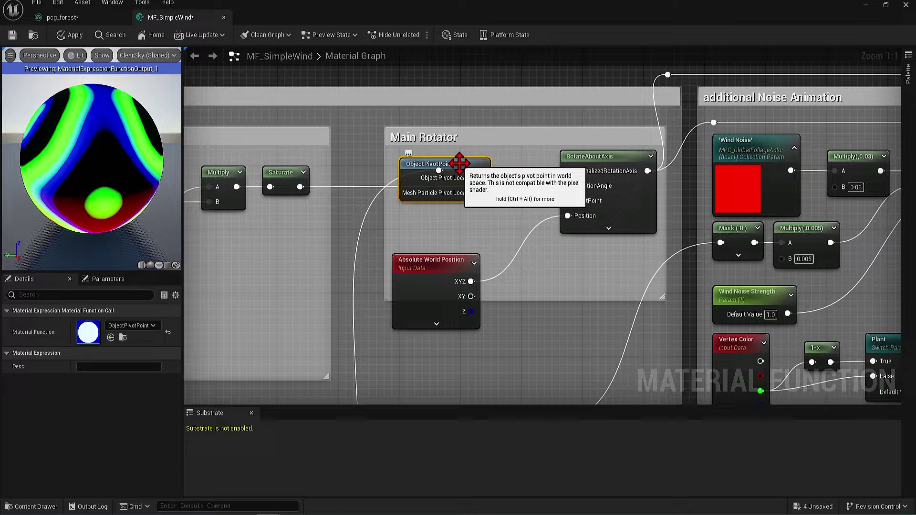
pyautogui.doubleClick(471, 164)
# - Set the Source of the TransformPosition node feeding Object Pivot Location to Instance & Particle Space
pyautogui.moveTo(470, 165); pyautogui.dragTo(550, 119, button='right')
pyautogui.click(531, 158)
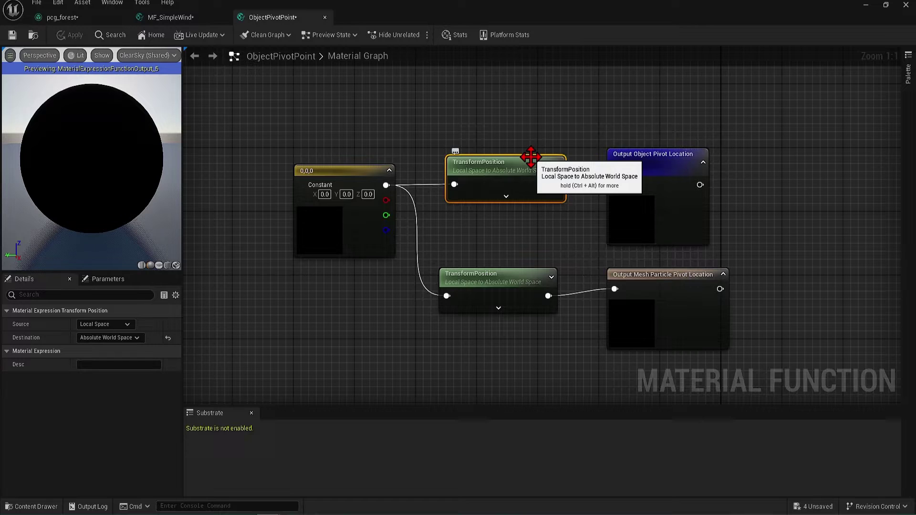
pyautogui.click(117, 325)
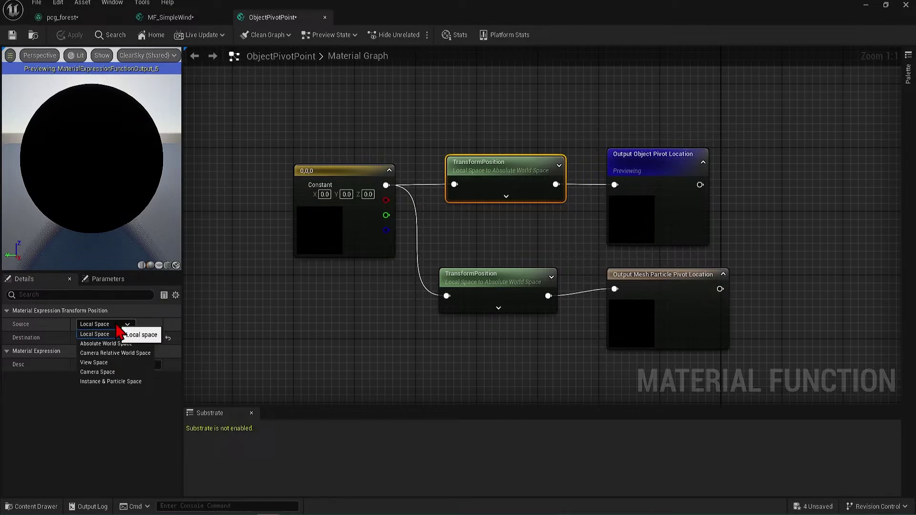
pyautogui.click(111, 382)
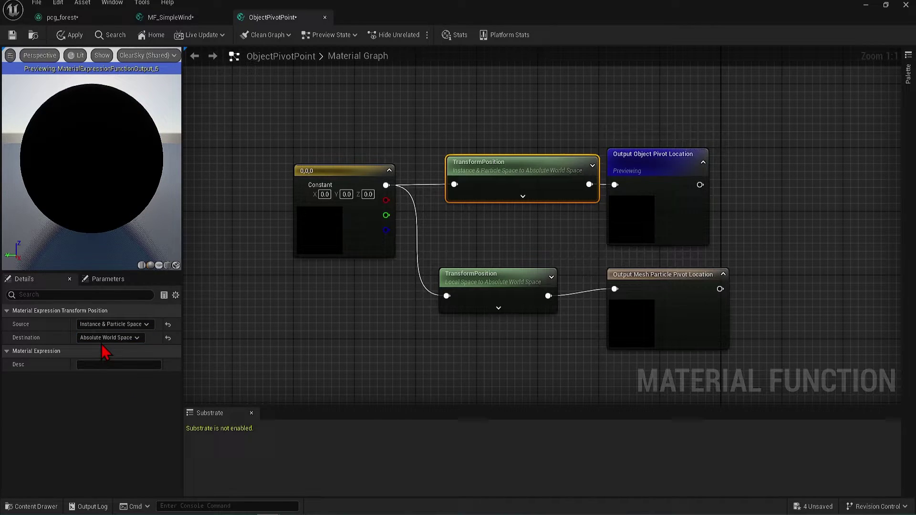
# - Set the Source of the TransformPosition node feeding Mesh Particle Pivot Location to Instance & Particle Space and apply the changes
pyautogui.click(511, 289)
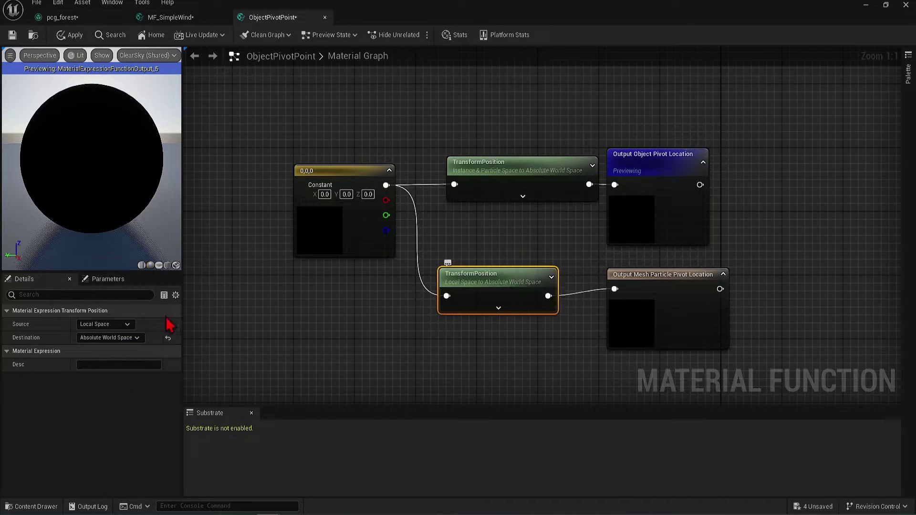
pyautogui.click(123, 326)
pyautogui.click(119, 382)
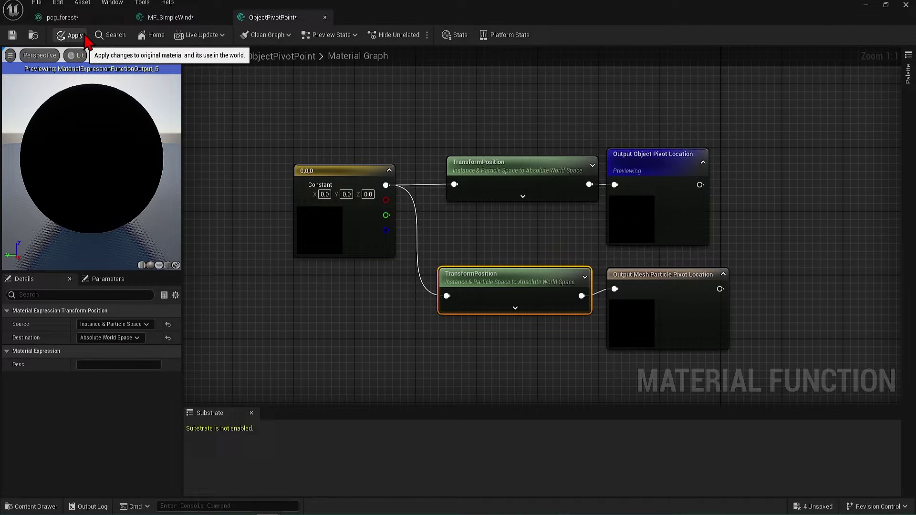
pyautogui.click(90, 51)
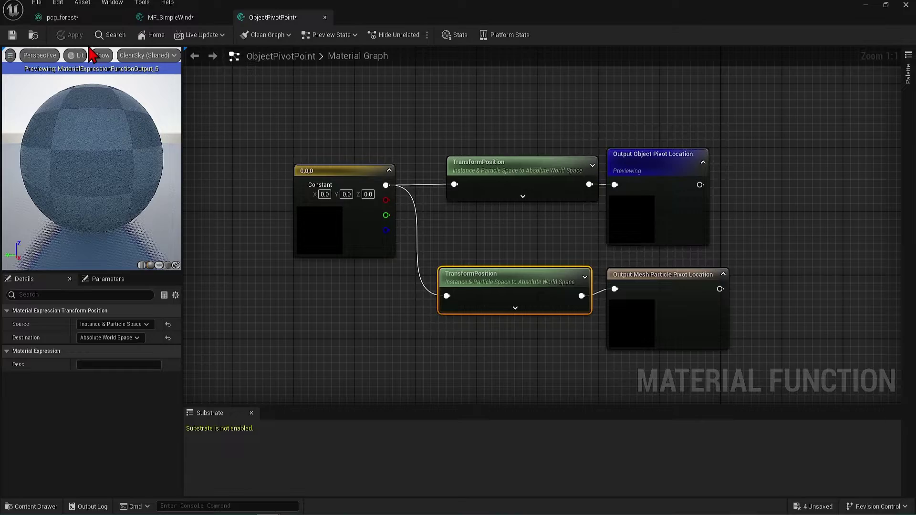
# - Return to the level and start playing it in the viewport to check the trees
pyautogui.click(867, 6)
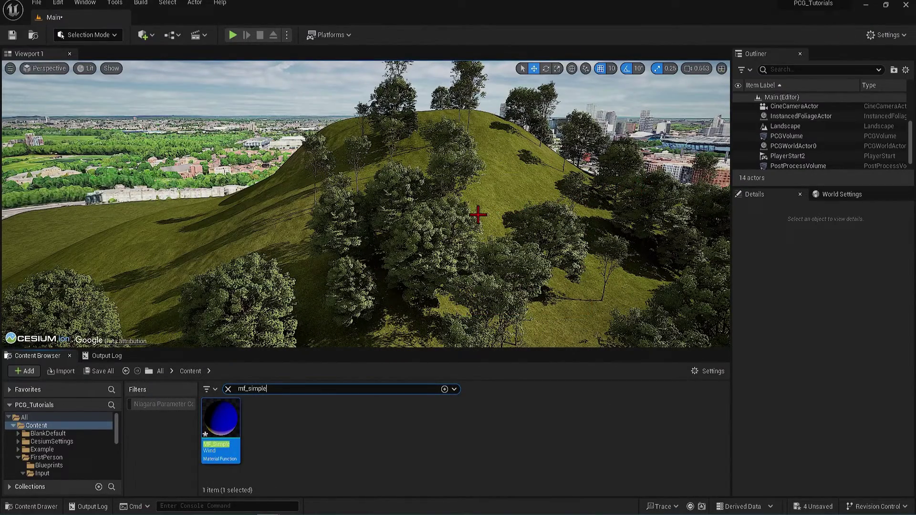
pyautogui.moveTo(366, 204); pyautogui.dragTo(403, 190, button='right')
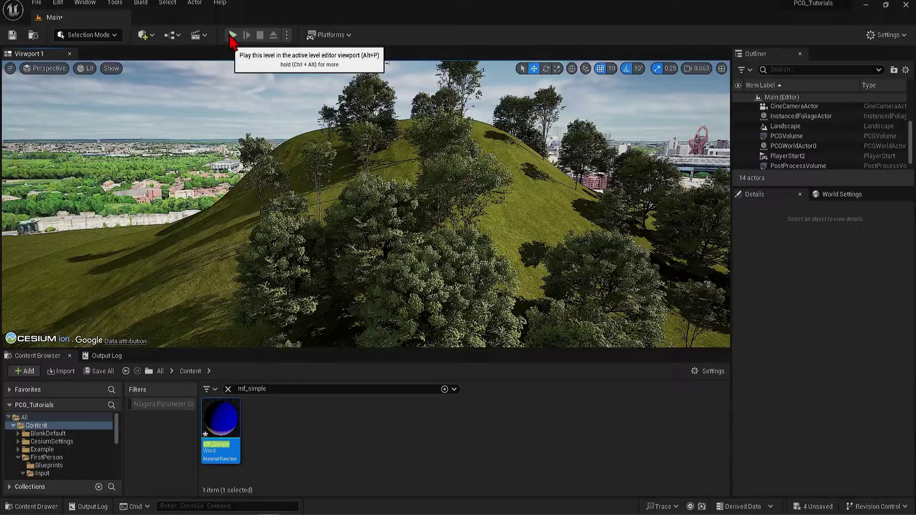
pyautogui.click(232, 36)
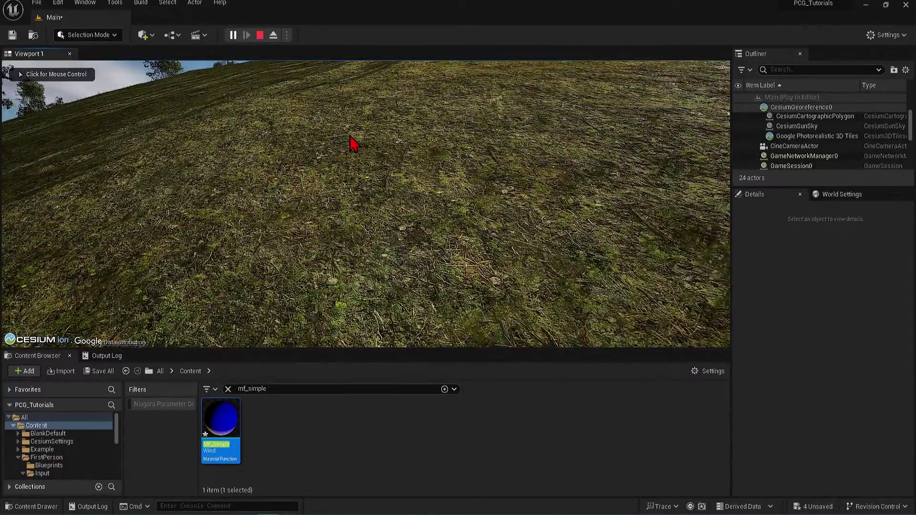
# - Enlarge the viewport, walk up to the spawned trees to inspect their trunks and ground contact, and stop playing
pyautogui.moveTo(509, 351); pyautogui.dragTo(505, 423)
pyautogui.click(502, 320)
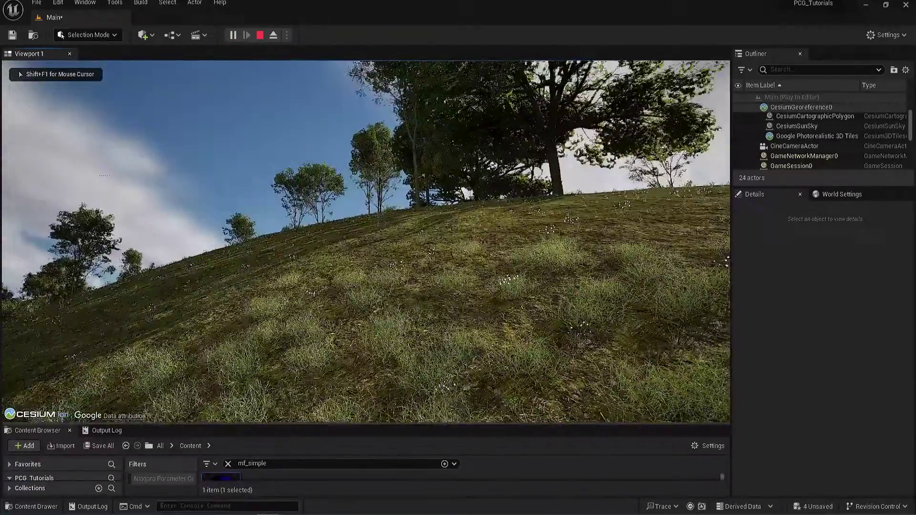
pyautogui.press('w')
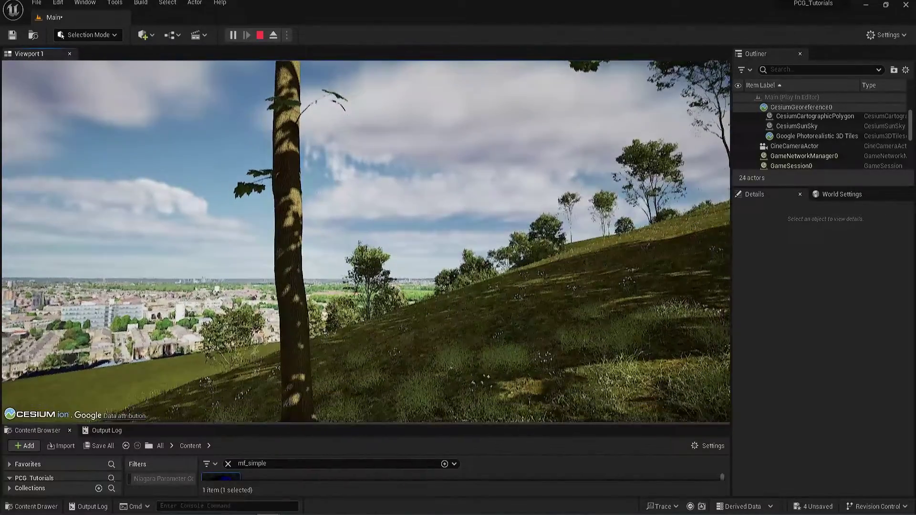
pyautogui.press('Escape')
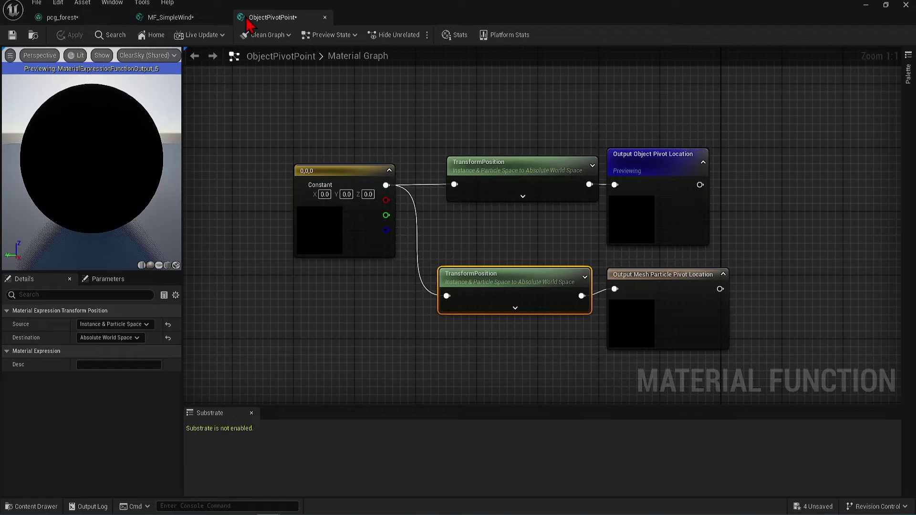
# - In the pcg_forest graph, set the Z values of the Transform Points node's Offset Min and Offset Max to 10
pyautogui.click(90, 20)
pyautogui.moveTo(252, 236); pyautogui.dragTo(463, 255, button='right')
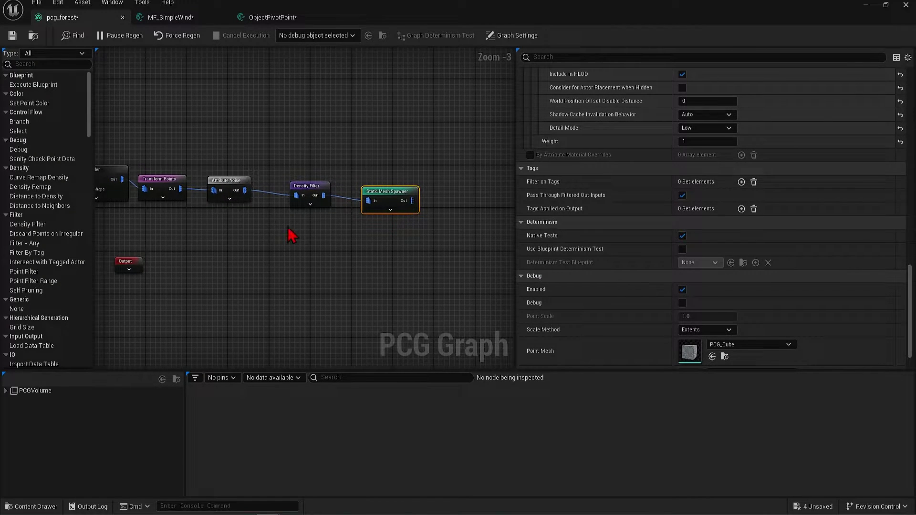
pyautogui.moveTo(288, 228); pyautogui.dragTo(400, 253, button='right')
pyautogui.click(290, 201)
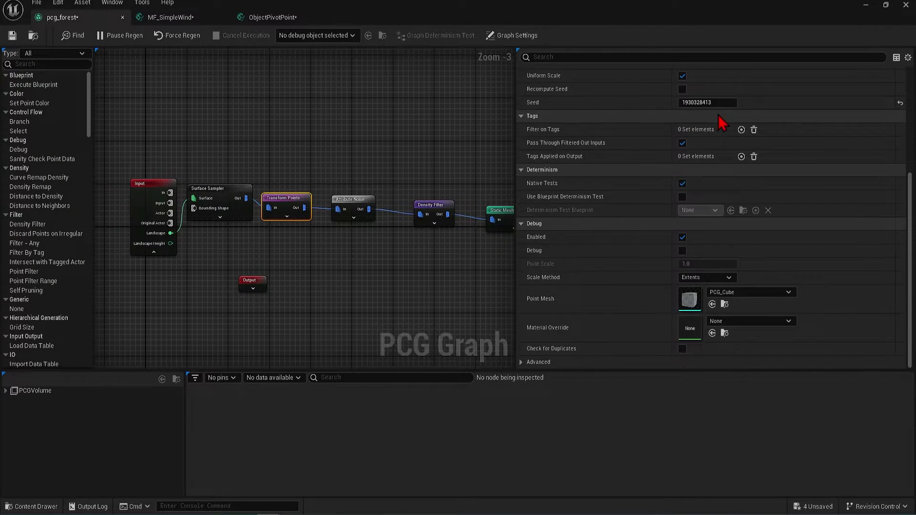
pyautogui.scroll(4, 786, 158)
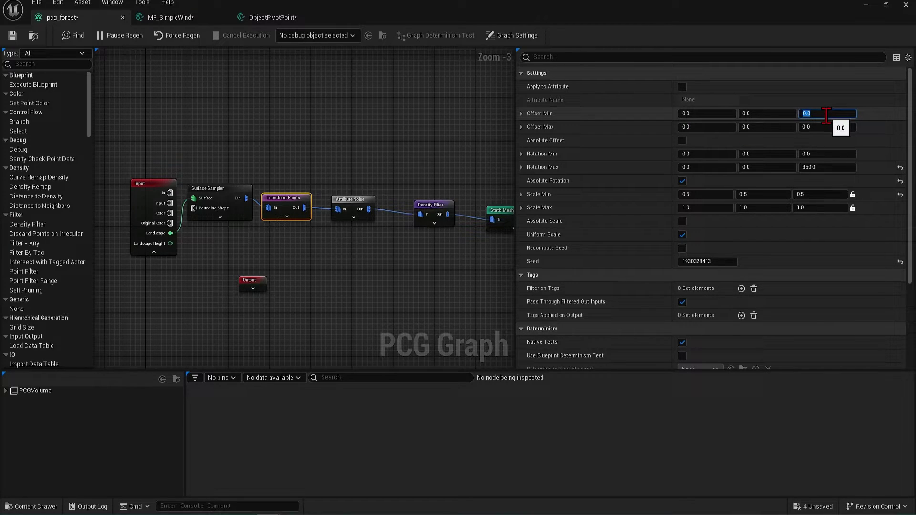
pyautogui.write('10')
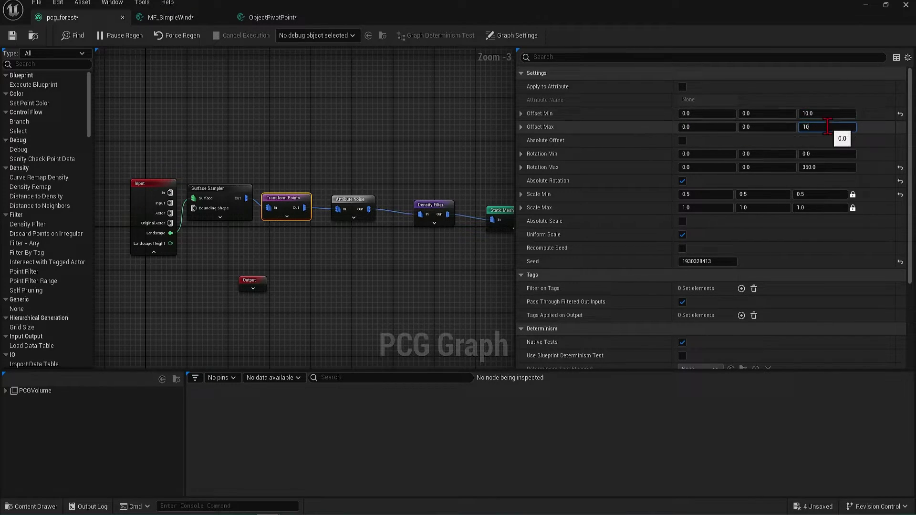
pyautogui.click(827, 126)
pyautogui.write('10')
pyautogui.click(276, 149)
# - Place the graph window beside the level view and set the Transform Points node's Z Offset Min and Offset Max to -10
pyautogui.moveTo(338, 21); pyautogui.dragTo(628, 107)
pyautogui.moveTo(575, 205); pyautogui.dragTo(461, 190, button='right')
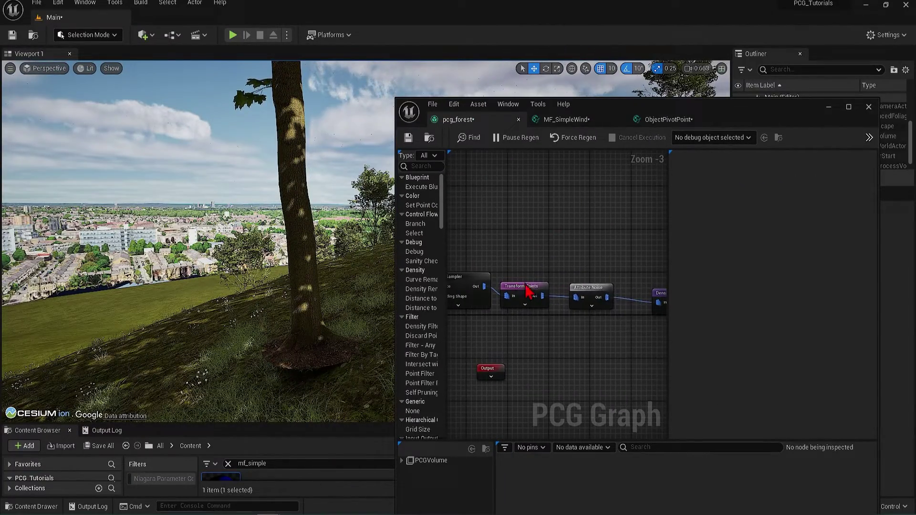
pyautogui.click(527, 291)
pyautogui.click(832, 215)
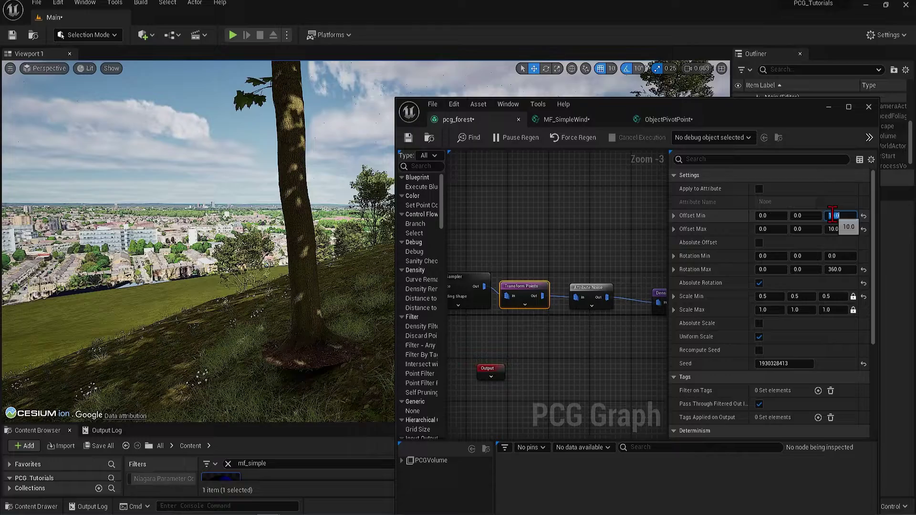
pyautogui.write('-10')
pyautogui.click(842, 229)
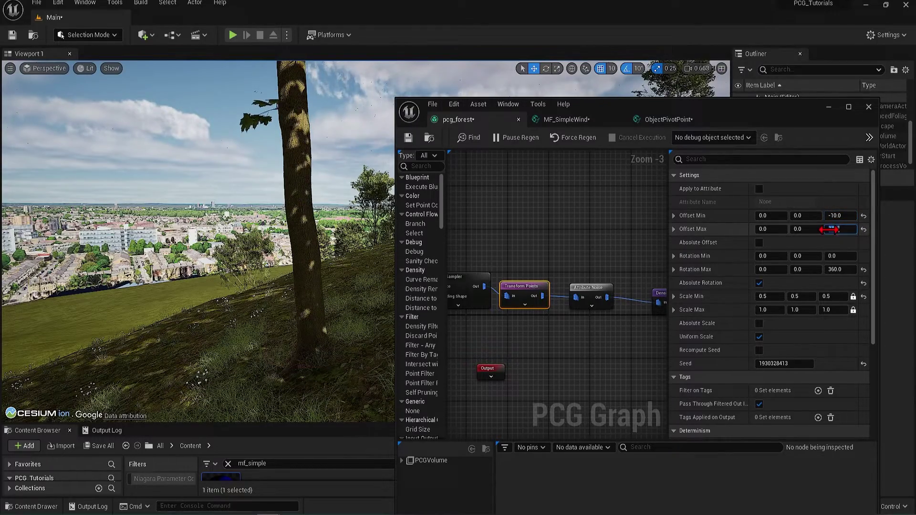
pyautogui.write('-')
pyautogui.click(843, 216)
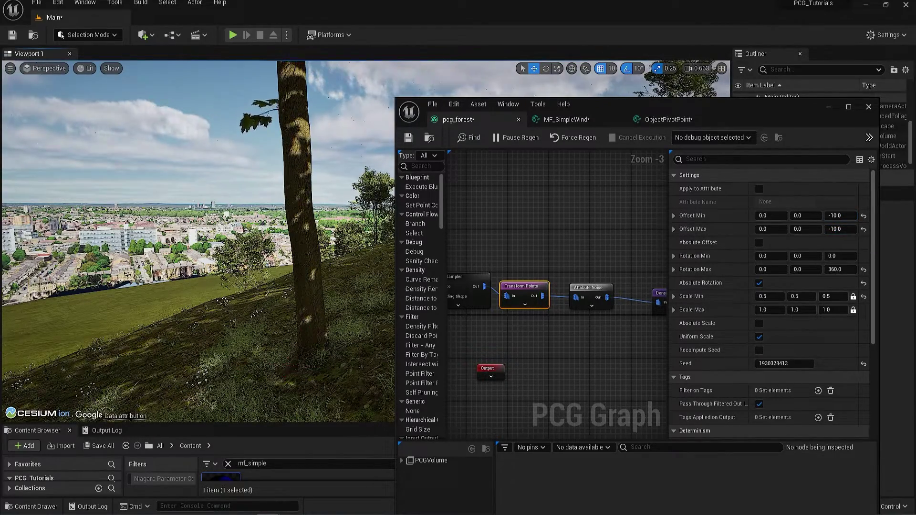
# - Look over the tree bases in the level, minimize the graph window and play the level again with mouse control
pyautogui.moveTo(198, 241); pyautogui.dragTo(348, 219, button='right')
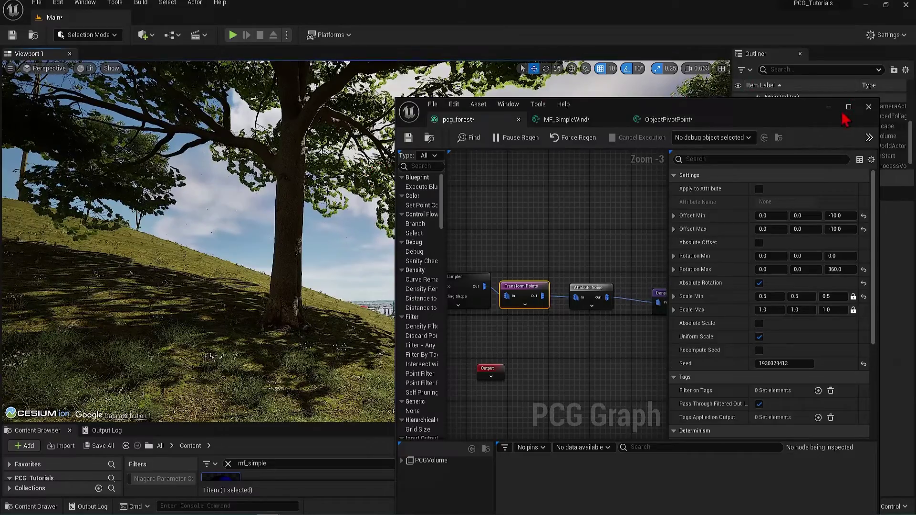
pyautogui.click(829, 107)
pyautogui.click(232, 35)
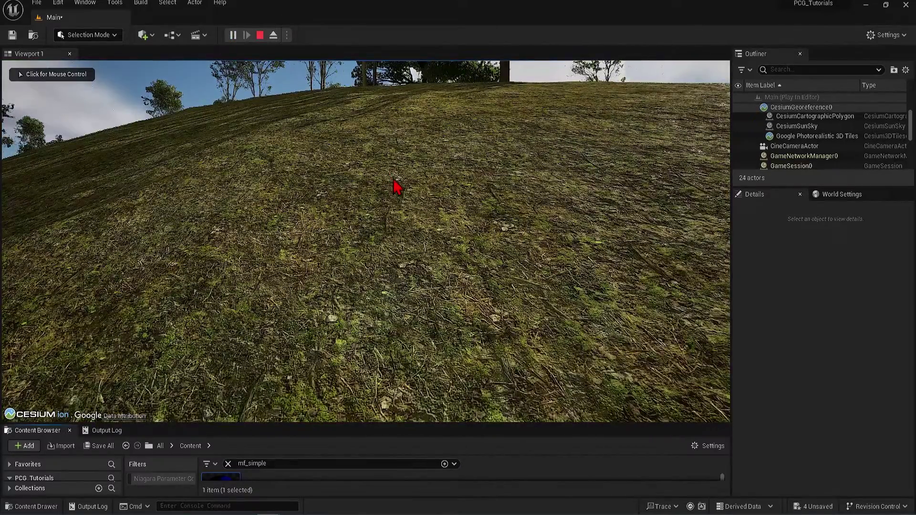
pyautogui.click(395, 185)
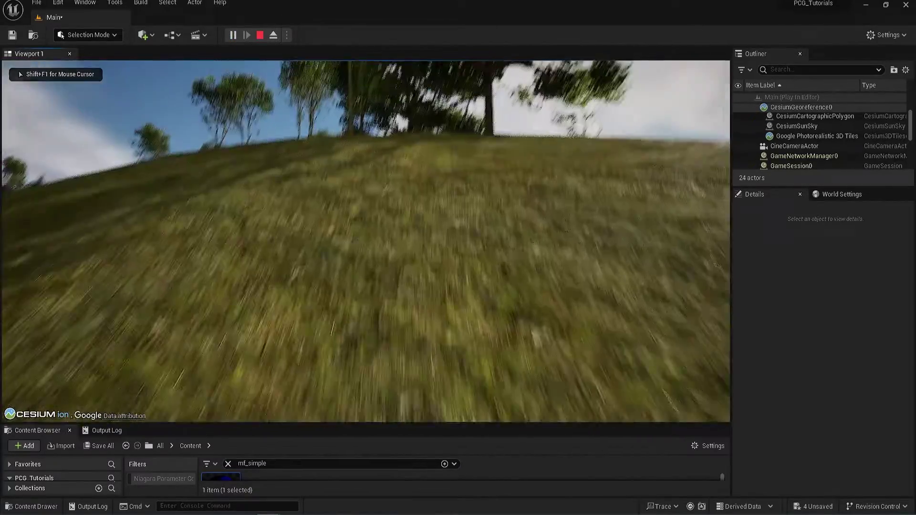